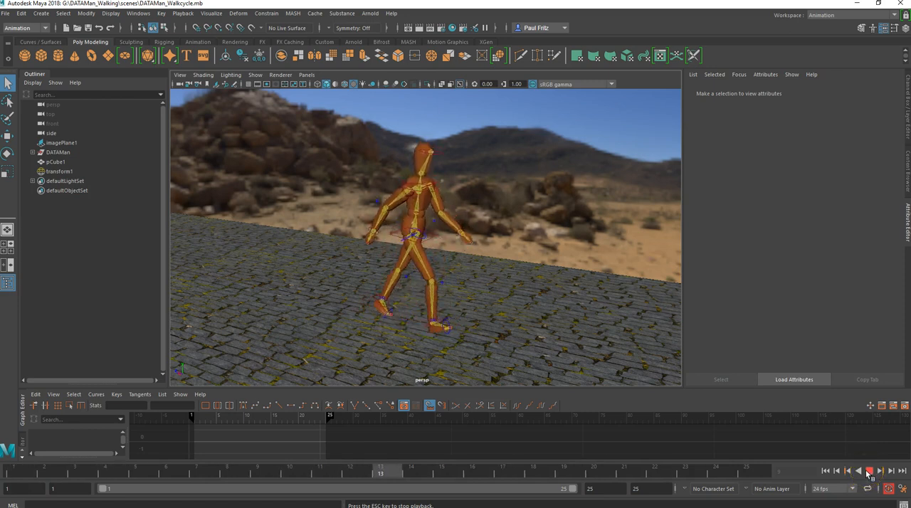
# - Stop the walk-cycle playback and leave that scene for a new, empty scene
pyautogui.click(869, 472)
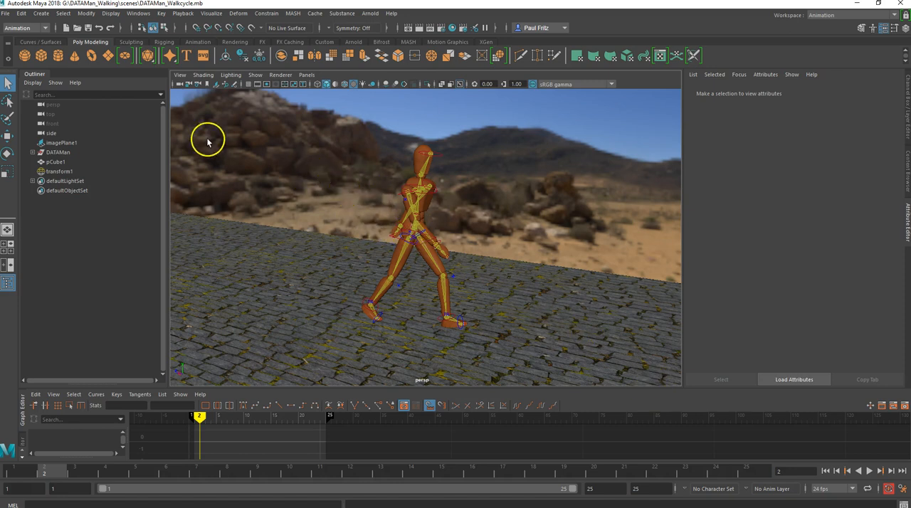
pyautogui.click(6, 13)
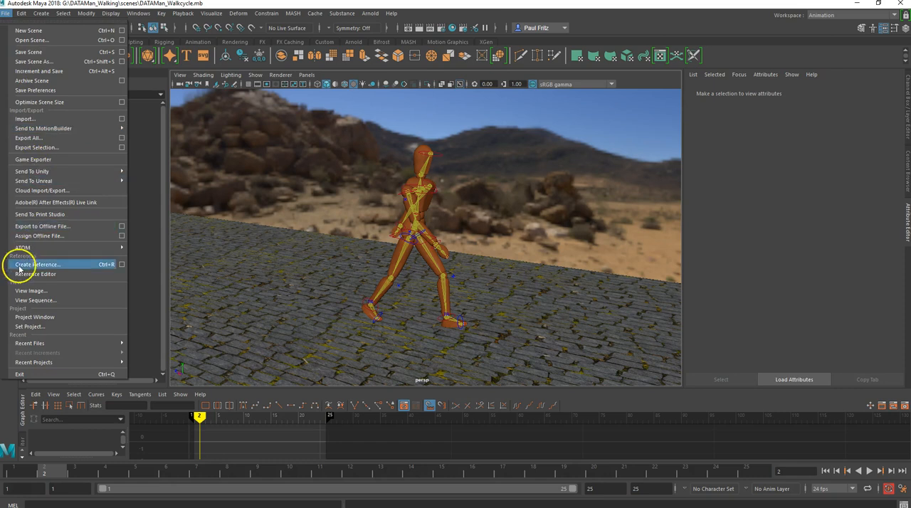
pyautogui.click(20, 374)
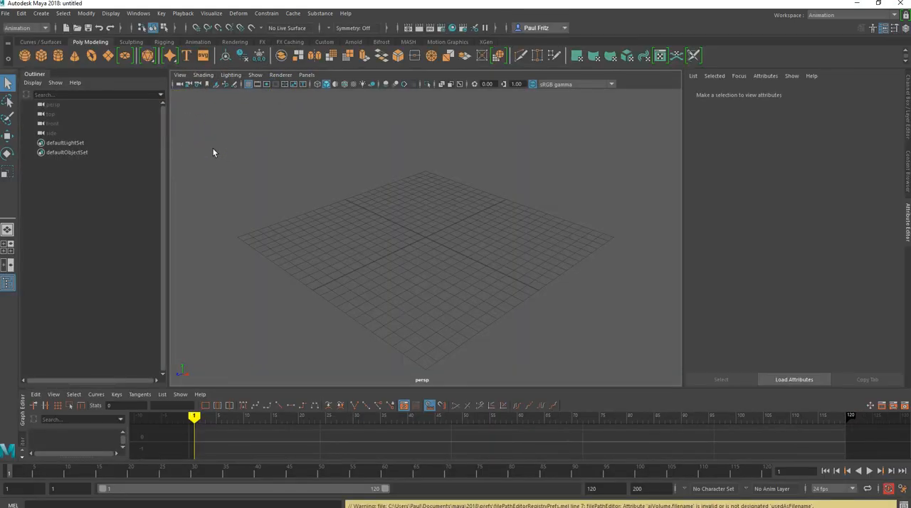
# - Set the current project to the DATAMan_Walking folder on the G: drive
pyautogui.click(6, 15)
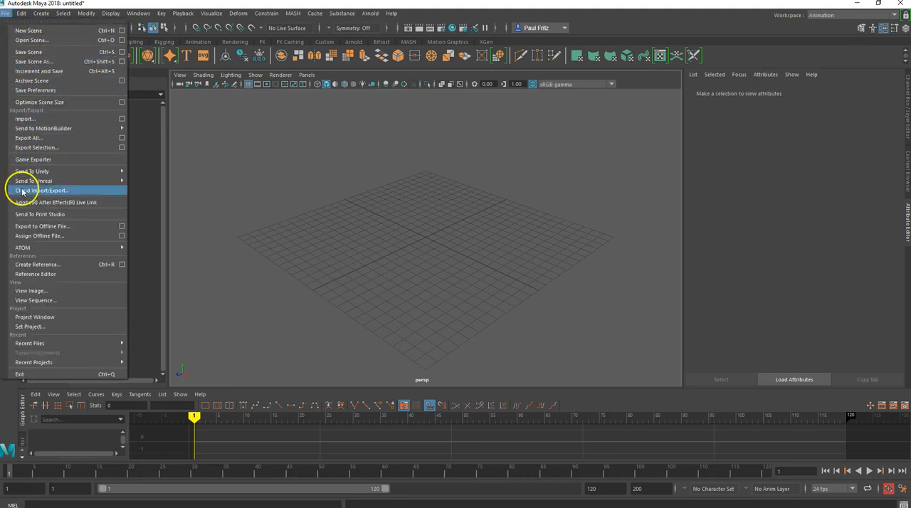
pyautogui.click(26, 327)
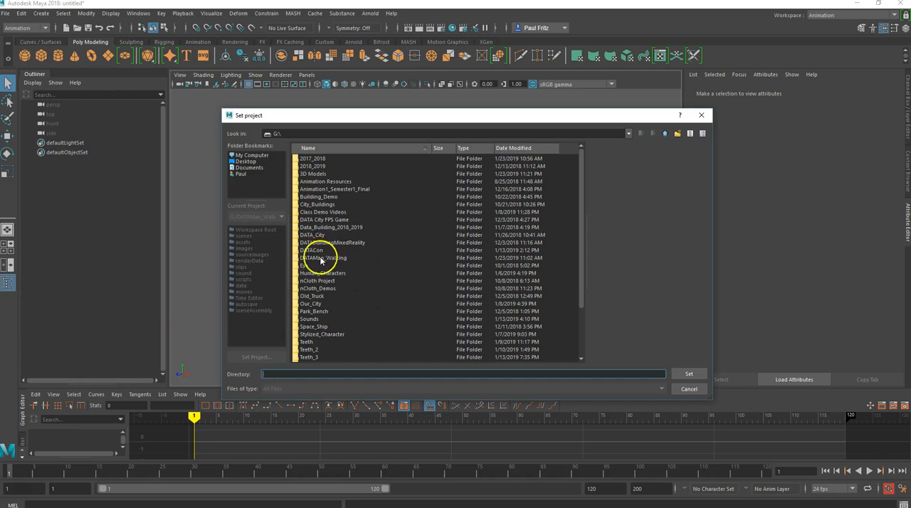
pyautogui.click(320, 260)
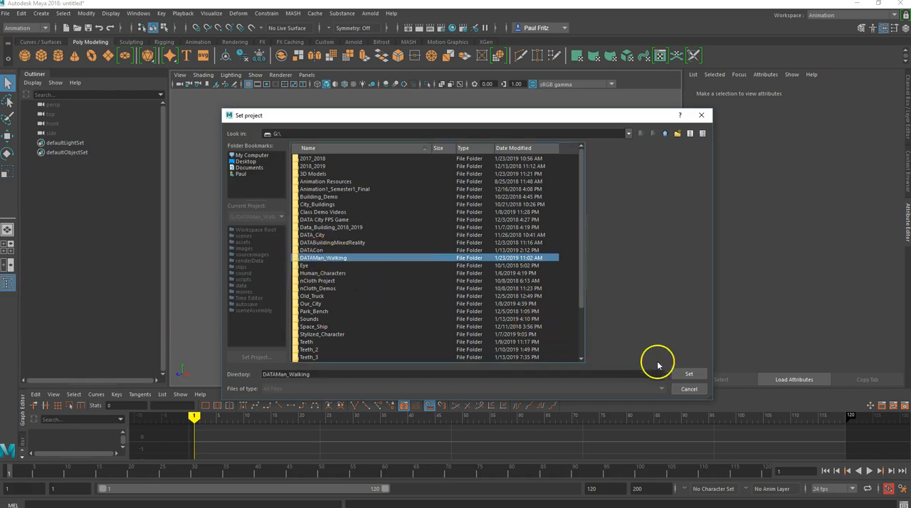
pyautogui.click(682, 374)
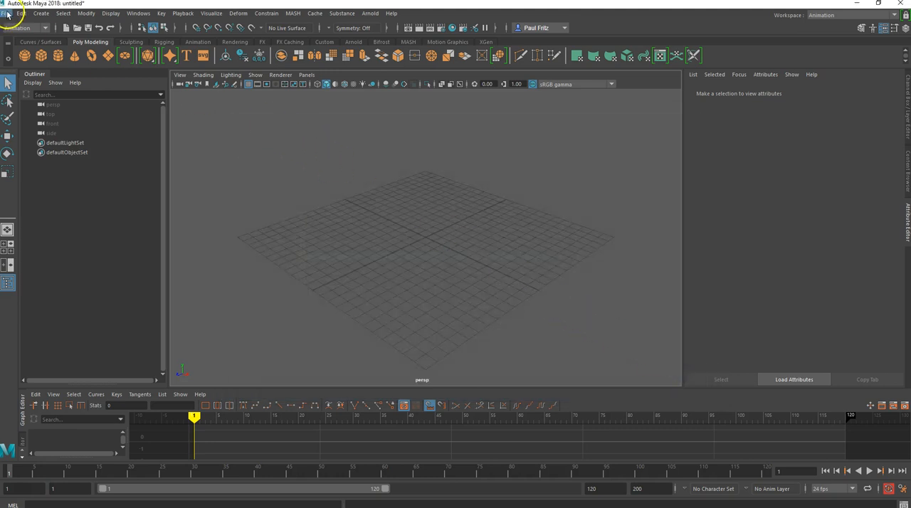
# - Open the scene DATAMan_Rigged.mb from the project's scenes folder, discarding the untitled scene's changes
pyautogui.click(7, 14)
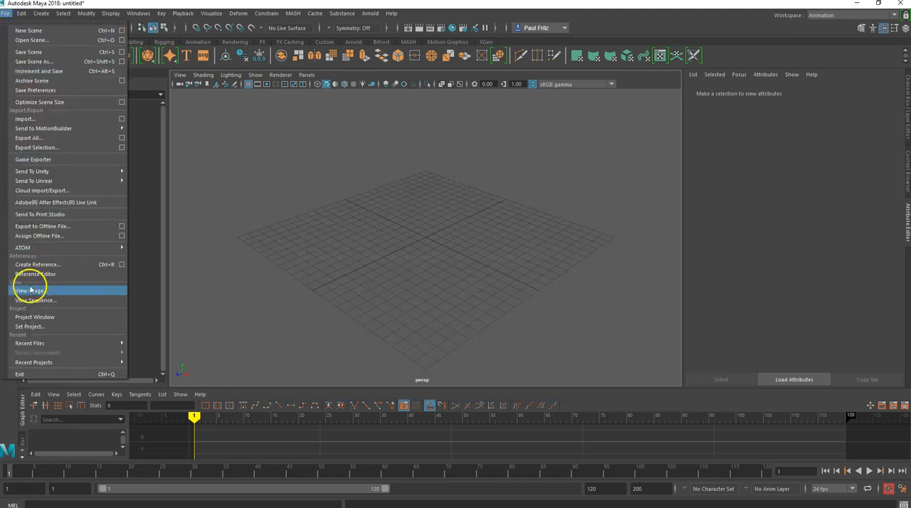
pyautogui.click(25, 40)
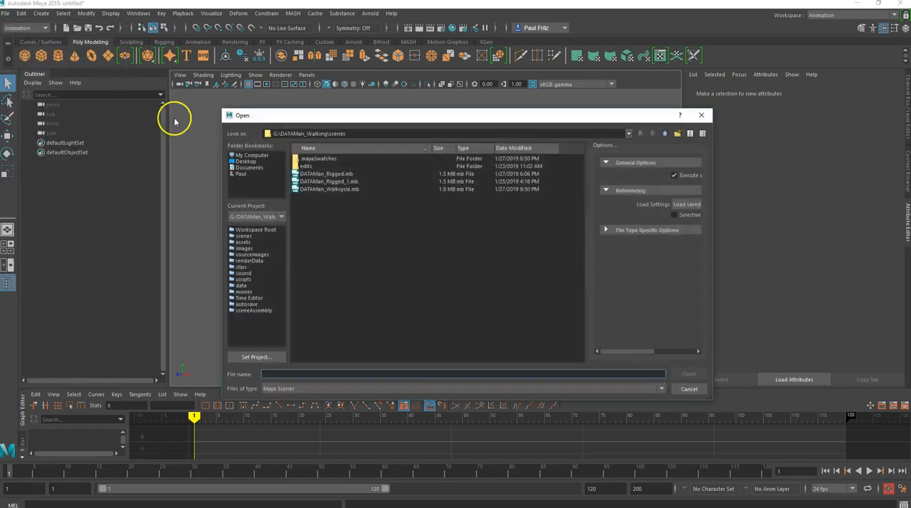
pyautogui.click(315, 174)
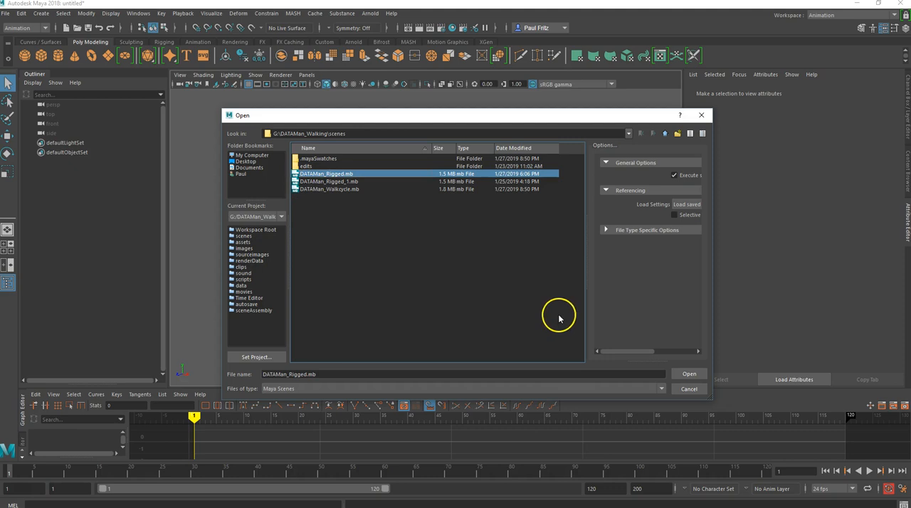
pyautogui.click(689, 374)
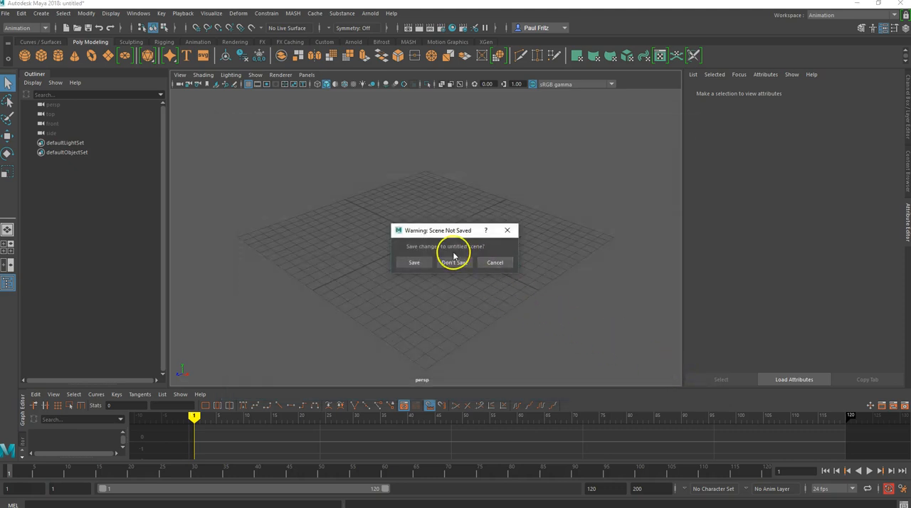
pyautogui.click(457, 264)
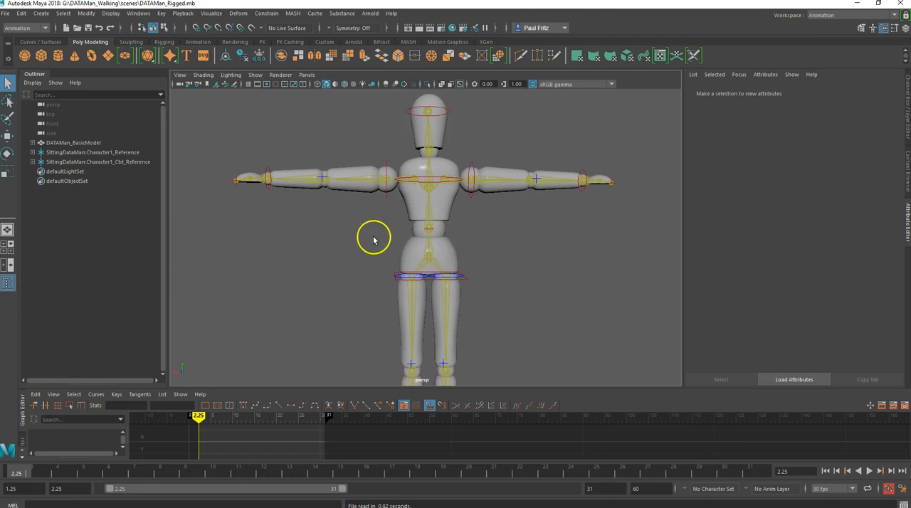
# - Examine the rigged character and its control rig from several angles and distances
pyautogui.scroll(-3, 374, 232)
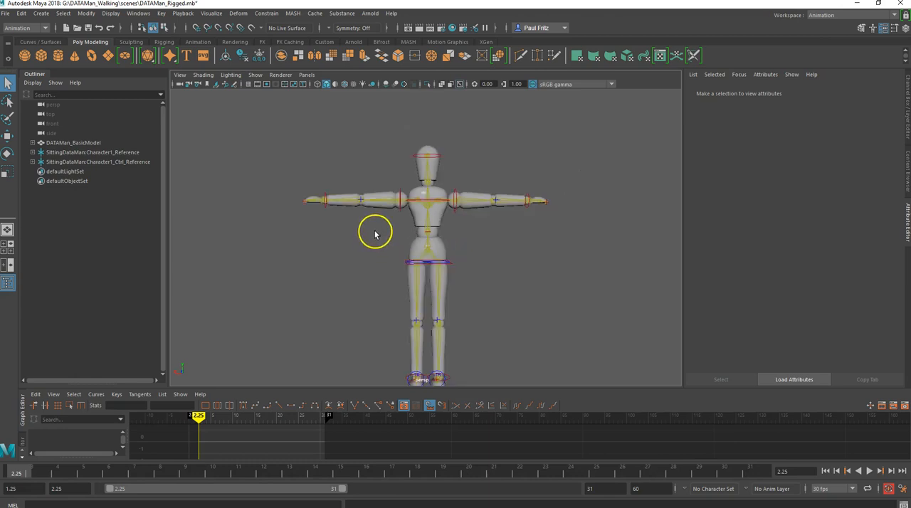
pyautogui.keyDown('alt'); pyautogui.moveTo(373, 240); pyautogui.dragTo(444, 243); pyautogui.keyUp('alt')
pyautogui.keyDown('alt'); pyautogui.moveTo(424, 212); pyautogui.dragTo(464, 187); pyautogui.keyUp('alt')
pyautogui.scroll(3, 427, 202)
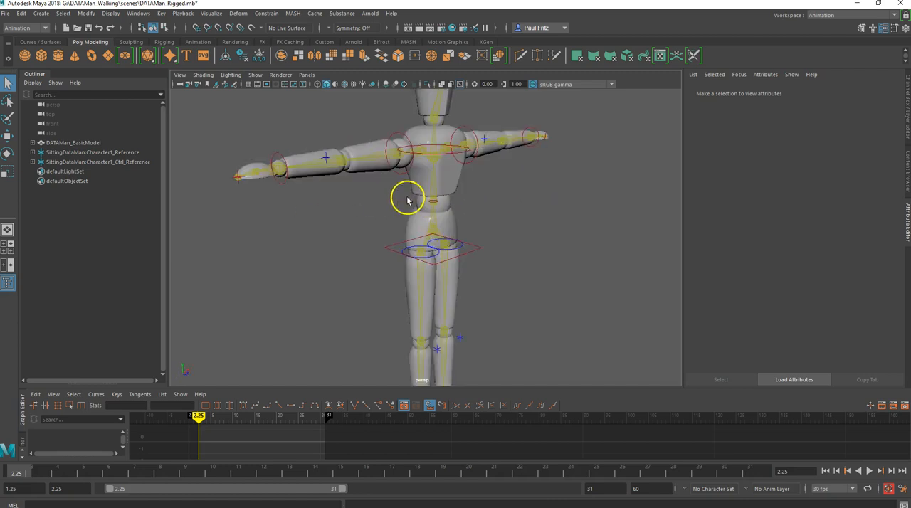
pyautogui.scroll(-3, 407, 202)
pyautogui.keyDown('alt'); pyautogui.moveTo(392, 206); pyautogui.dragTo(415, 203); pyautogui.keyUp('alt')
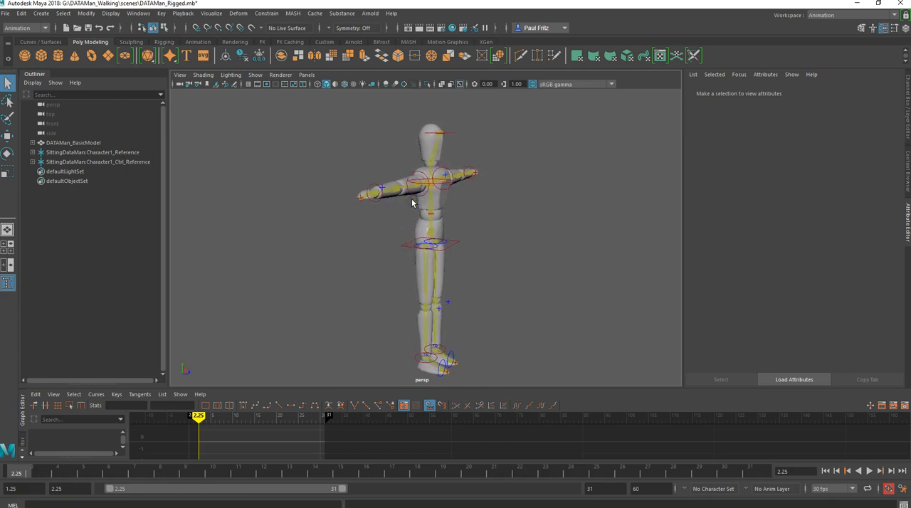
pyautogui.moveTo(416, 194)
pyautogui.keyDown('alt'); pyautogui.mouseDown()
pyautogui.moveTo(379, 204)
pyautogui.moveTo(426, 191)
pyautogui.mouseUp(); pyautogui.keyUp('alt')
pyautogui.keyDown('alt'); pyautogui.moveTo(423, 252); pyautogui.dragTo(459, 237); pyautogui.keyUp('alt')
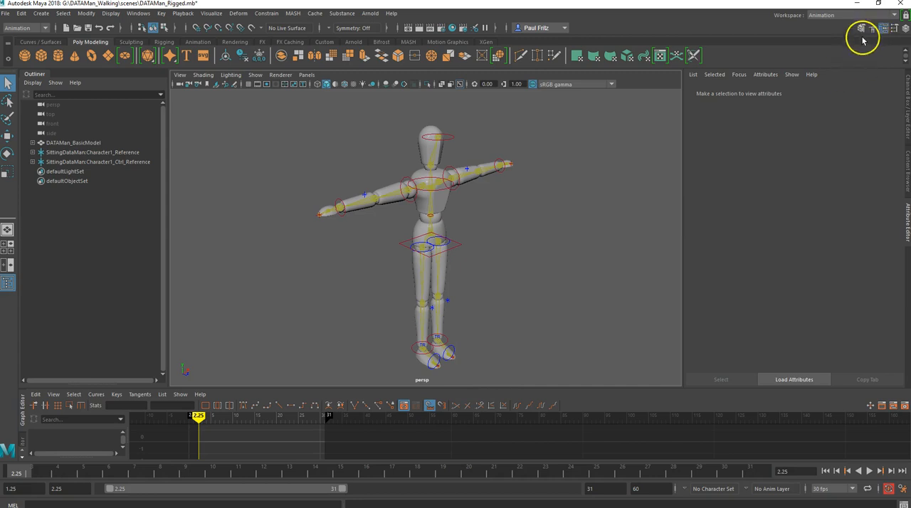
pyautogui.keyDown('alt'); pyautogui.moveTo(368, 167); pyautogui.dragTo(296, 195); pyautogui.keyUp('alt')
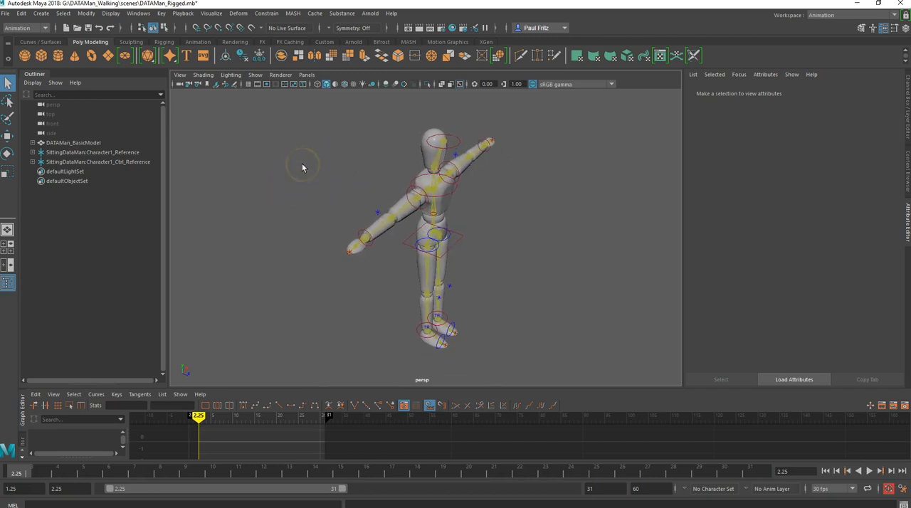
pyautogui.keyDown('alt'); pyautogui.moveTo(305, 184); pyautogui.dragTo(306, 180); pyautogui.keyUp('alt')
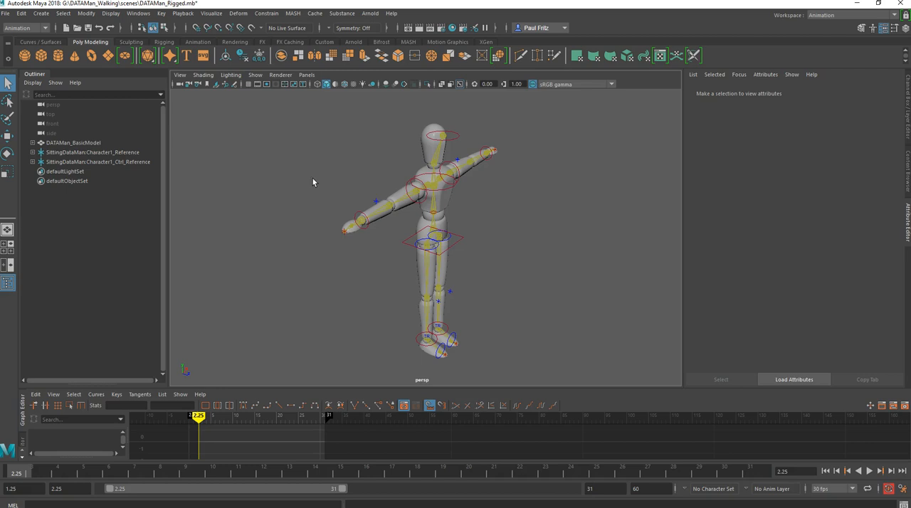
# - Choose Animation for both the menu set and the workspace, and check the playback speed options
pyautogui.click(44, 28)
pyautogui.click(16, 58)
pyautogui.click(185, 15)
pyautogui.moveTo(228, 156)
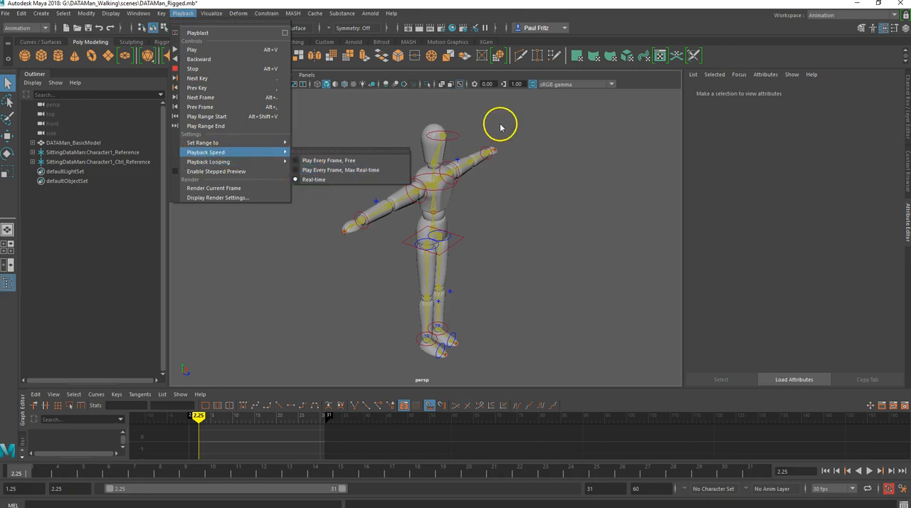
pyautogui.click(854, 14)
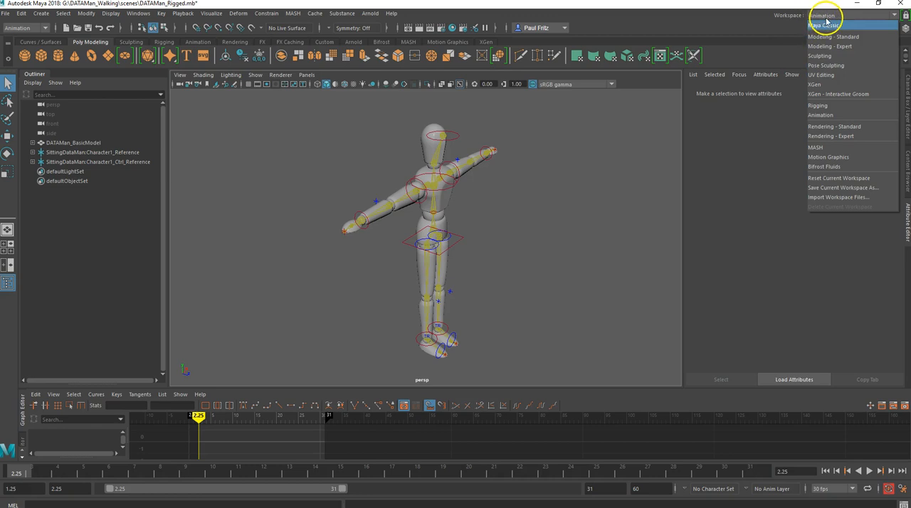
pyautogui.click(824, 116)
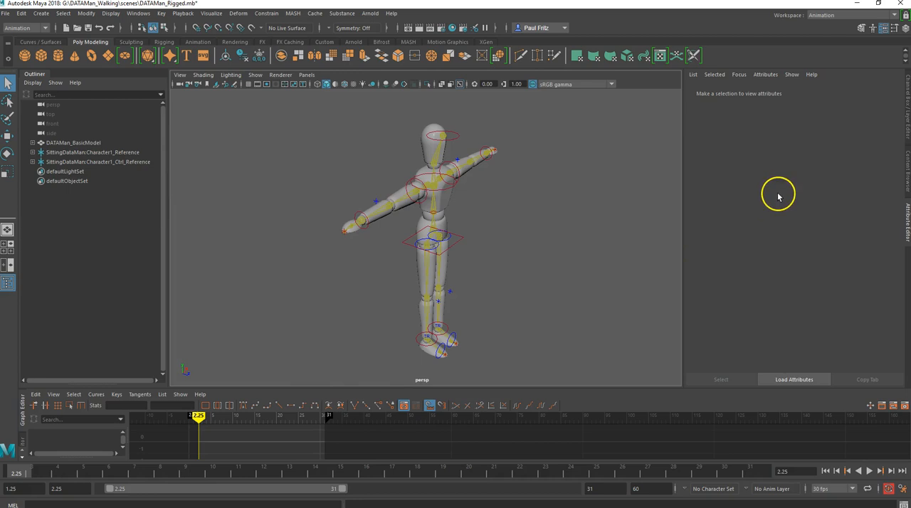
# - Show the Channel Box / Layer Editor, and look at the Time Editor before returning to the Graph Editor
pyautogui.click(909, 126)
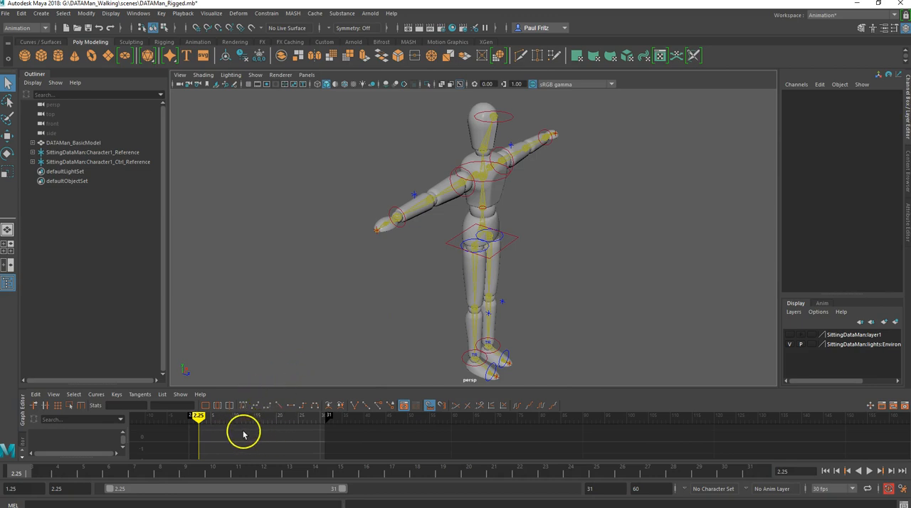
pyautogui.click(20, 434)
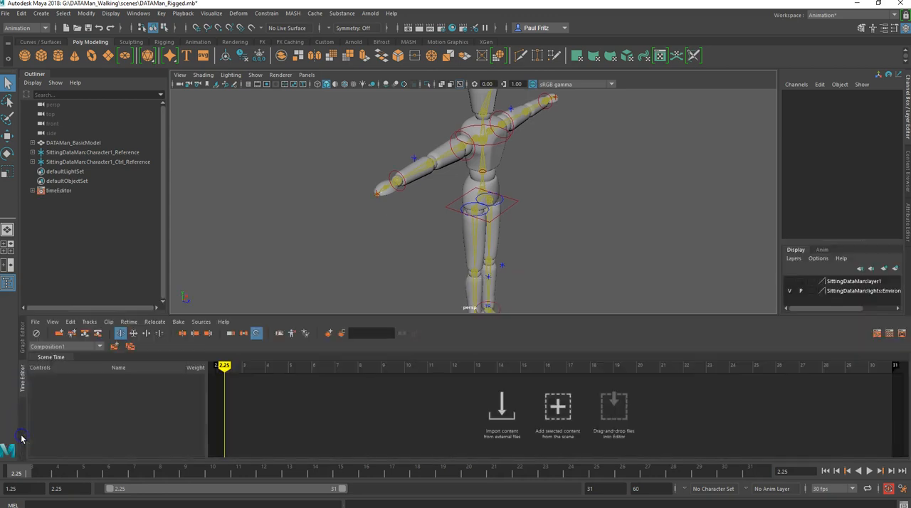
pyautogui.click(22, 345)
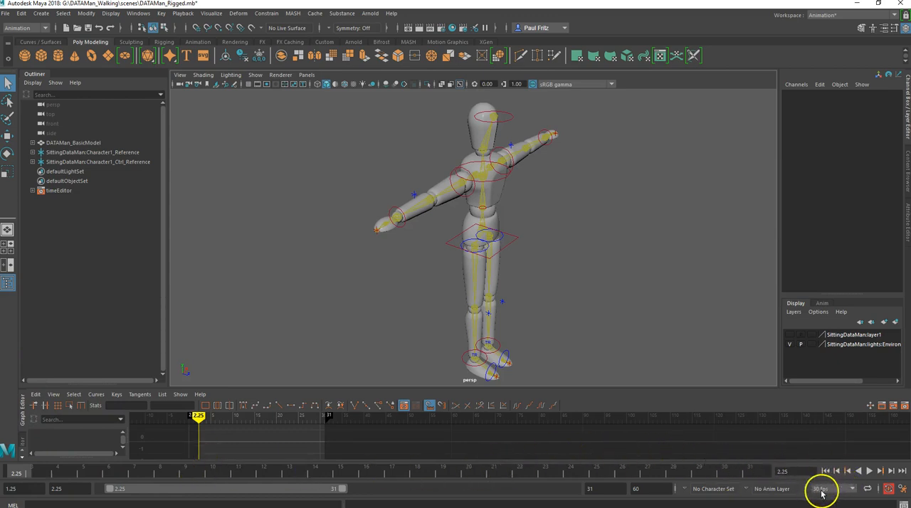
# - Set the scene's frame rate to 24 fps and the playback range start to frame 1
pyautogui.click(851, 489)
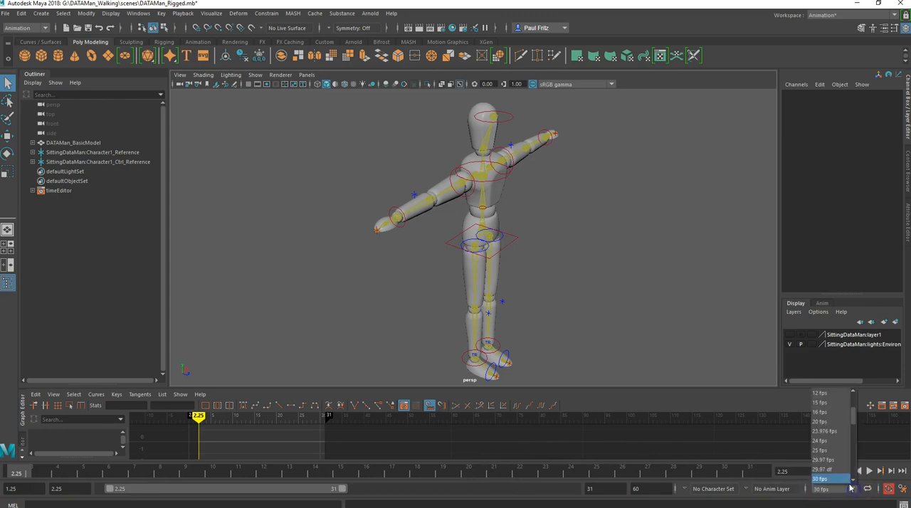
pyautogui.click(828, 442)
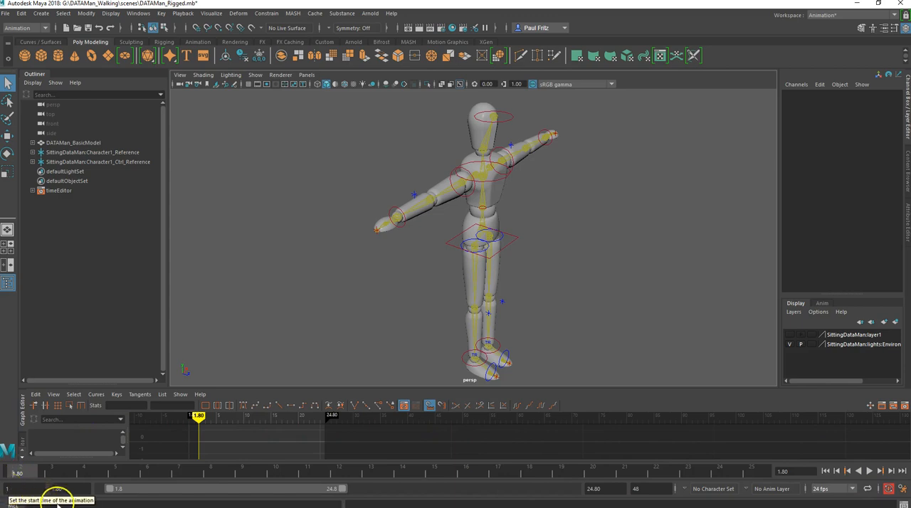
pyautogui.doubleClick(57, 489)
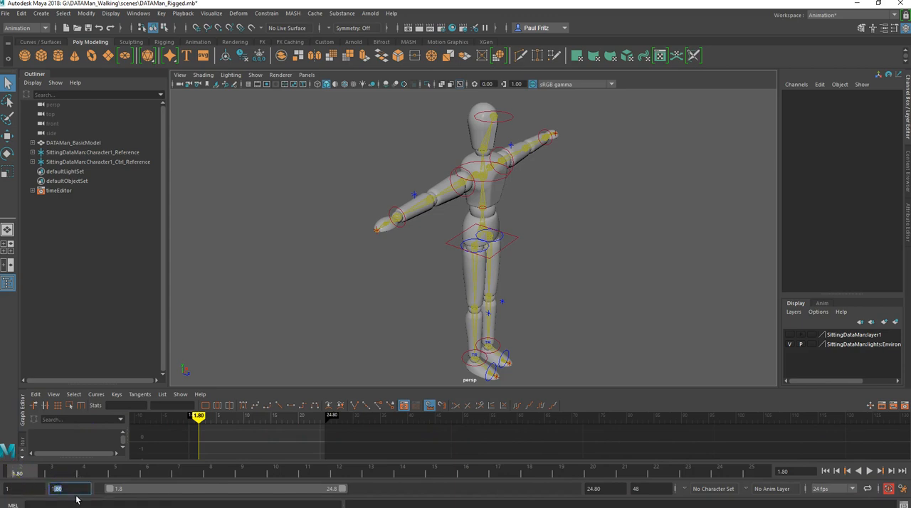
pyautogui.press('Tab')
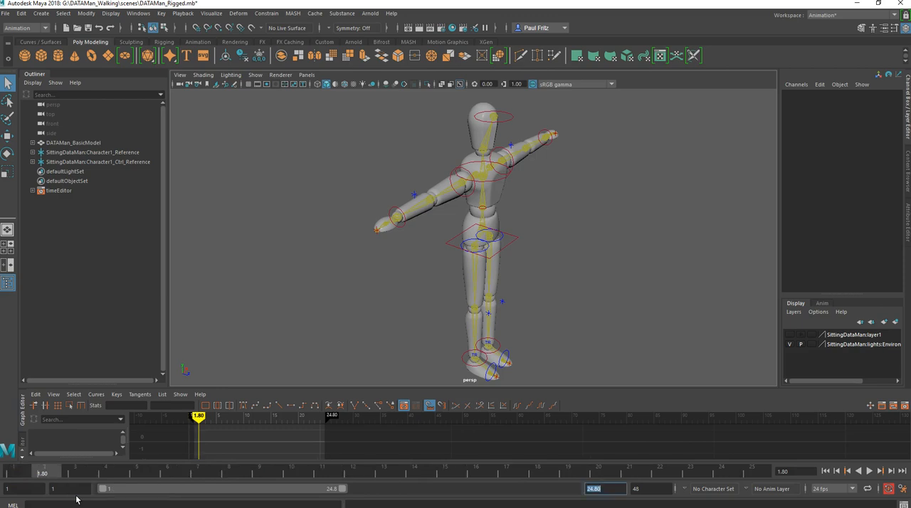
# - Set the playback end and the animation end to frame 25, and move the current time to frame 1
pyautogui.click(601, 488)
pyautogui.write('25')
pyautogui.press('Tab')
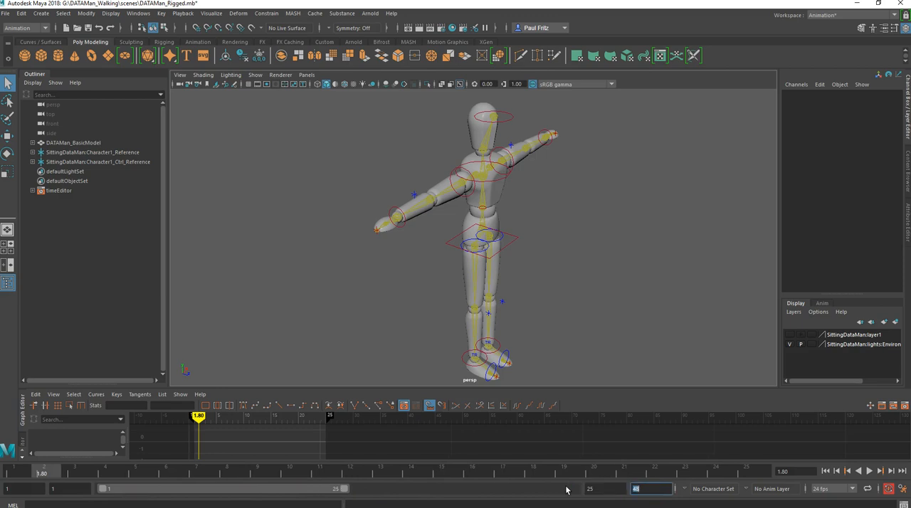
pyautogui.write('25')
pyautogui.press('Tab')
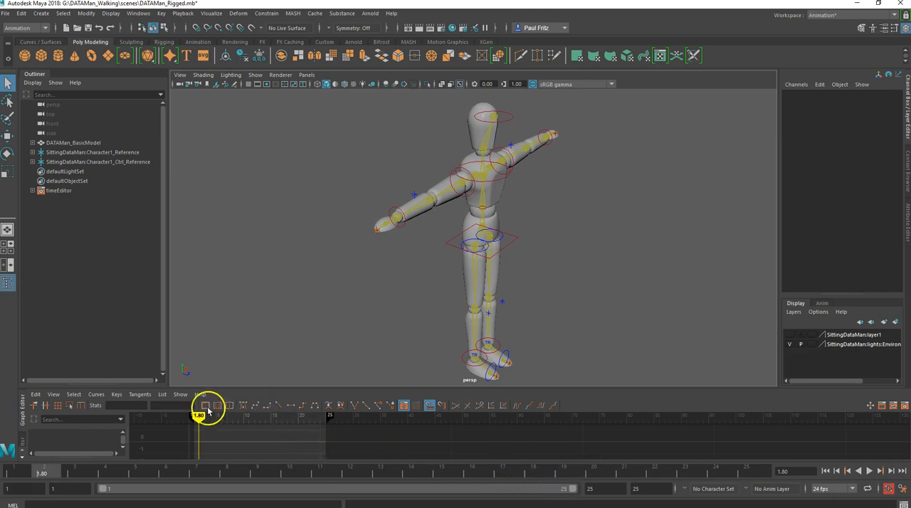
pyautogui.moveTo(198, 415); pyautogui.dragTo(193, 417)
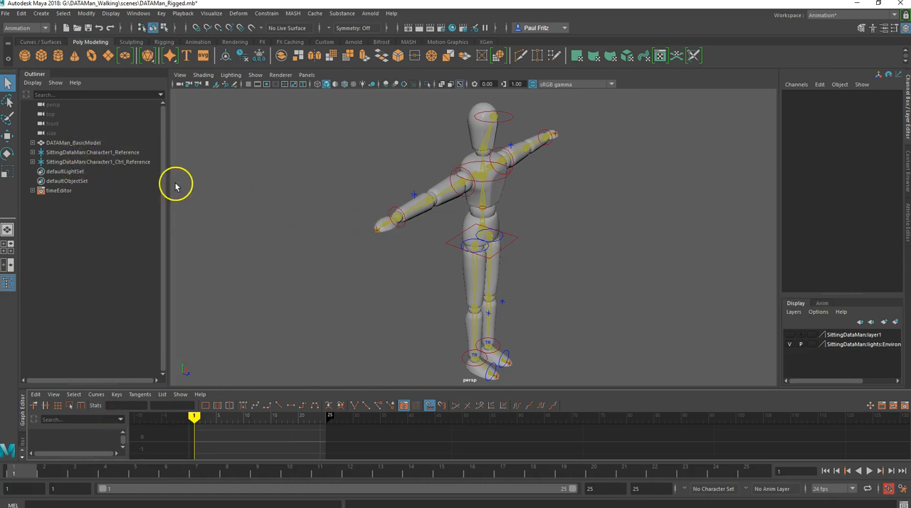
# - Group DATAMan_BasicModel with the Character1_Reference and Character1_Ctrl_Reference nodes, name the group DATAMan, and expand it
pyautogui.click(72, 144)
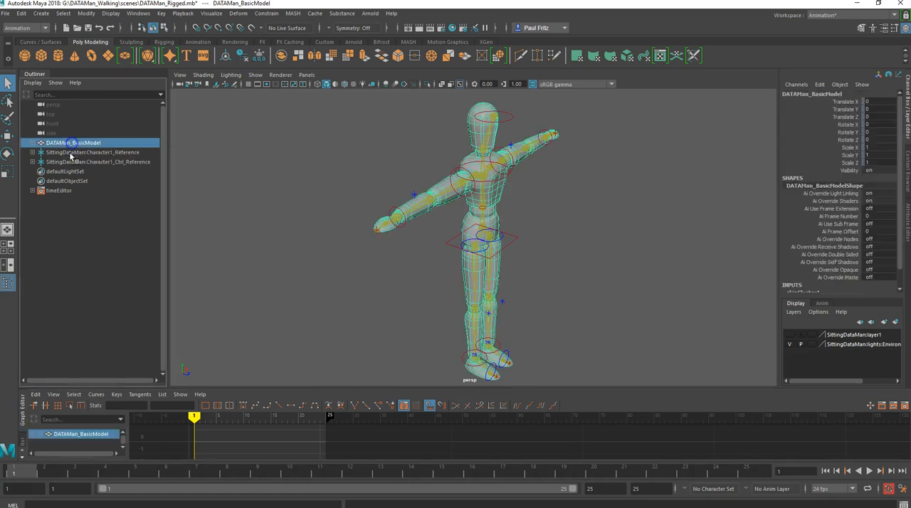
pyautogui.keyDown('shift'); pyautogui.click(84, 163); pyautogui.keyUp('shift')
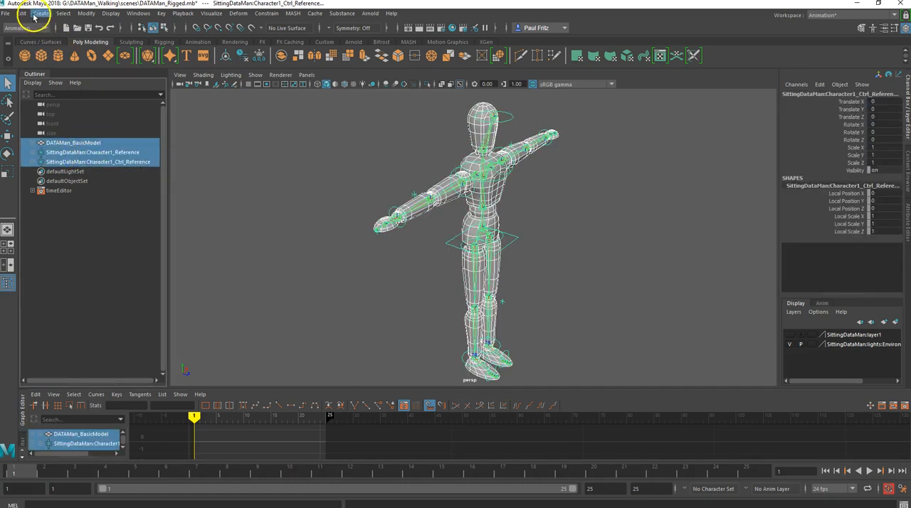
pyautogui.click(22, 13)
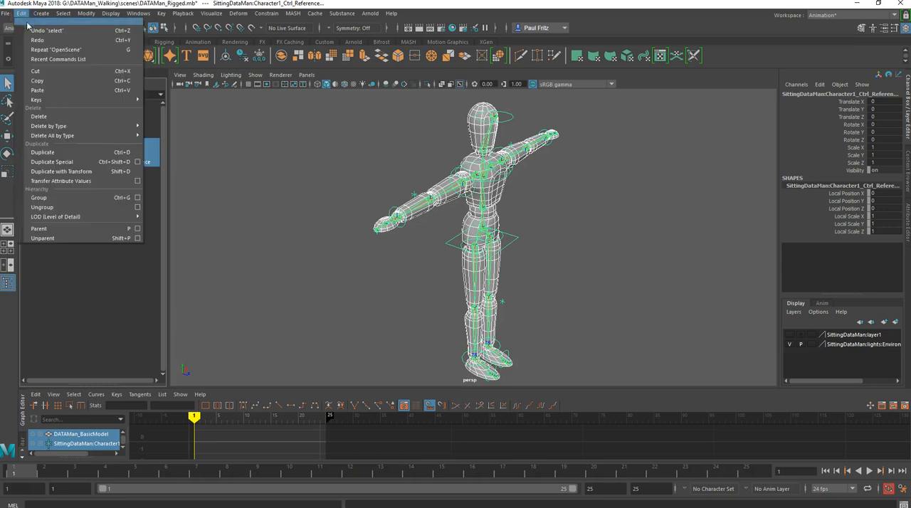
pyautogui.click(47, 198)
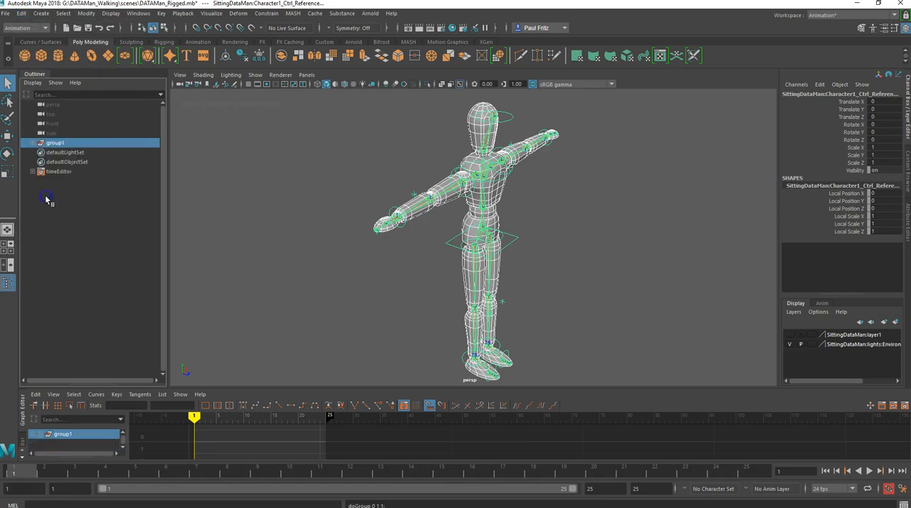
pyautogui.doubleClick(57, 143)
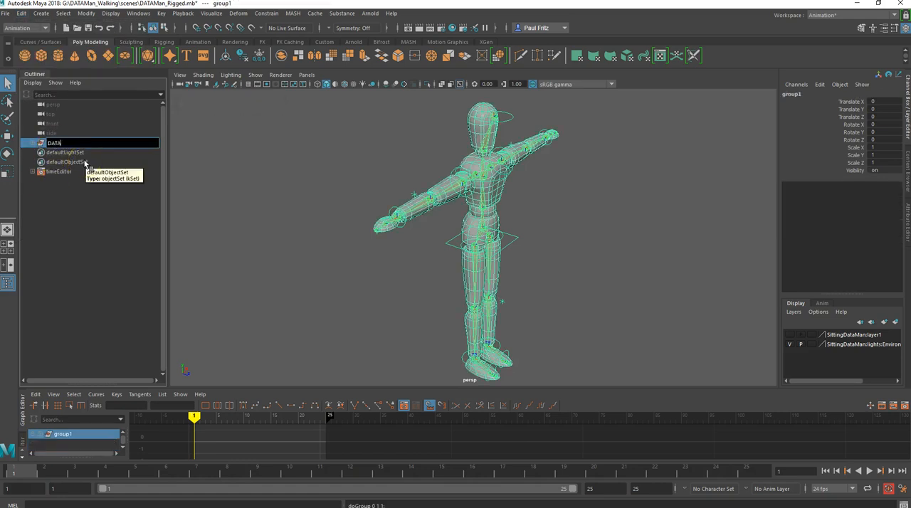
pyautogui.press('Return')
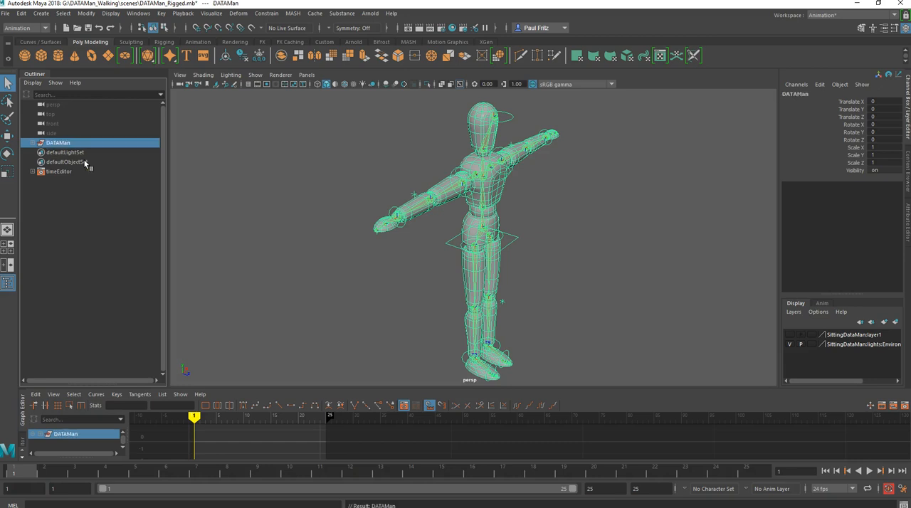
pyautogui.click(32, 143)
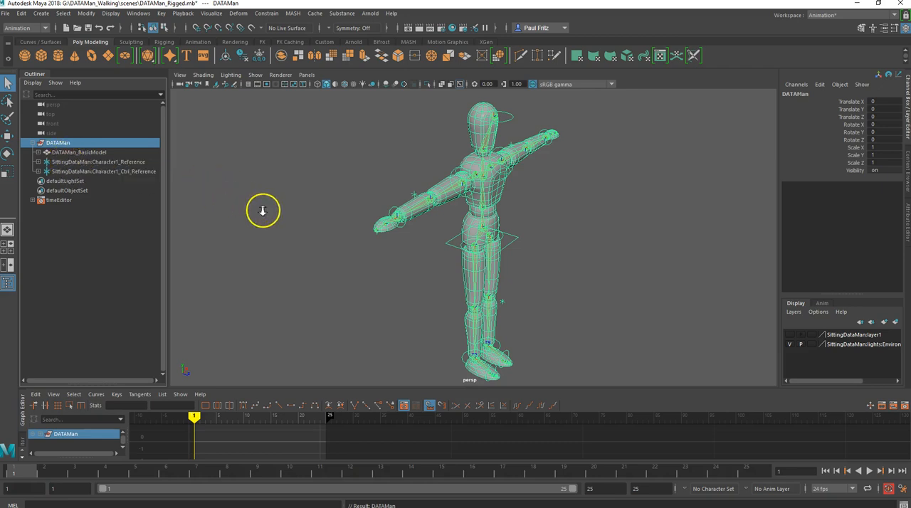
# - Clear the selection and examine the T-posed character and its rig controls from the front
pyautogui.keyDown('alt'); pyautogui.moveTo(263, 225); pyautogui.dragTo(235, 215); pyautogui.keyUp('alt')
pyautogui.scroll(5, 336, 227)
pyautogui.scroll(-6, 339, 225)
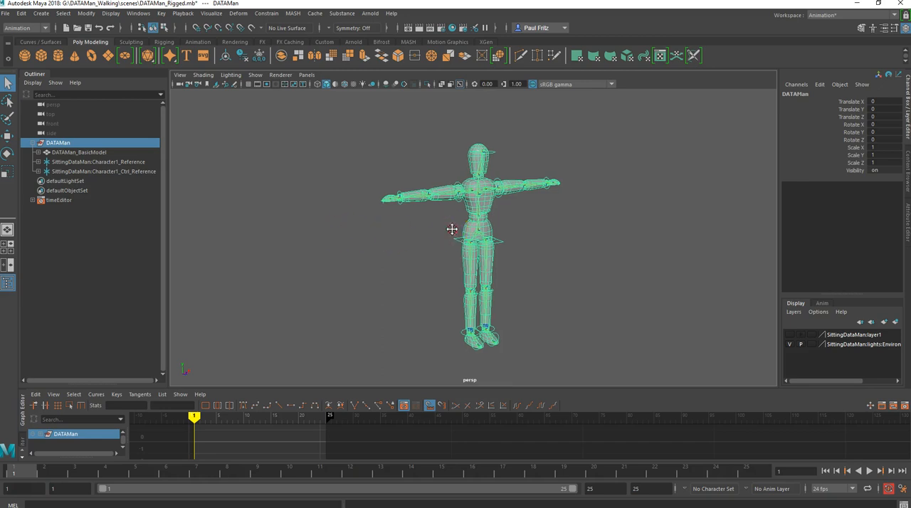
pyautogui.keyDown('alt'); pyautogui.moveTo(452, 229); pyautogui.dragTo(388, 230, button='middle'); pyautogui.keyUp('alt')
pyautogui.click(423, 213)
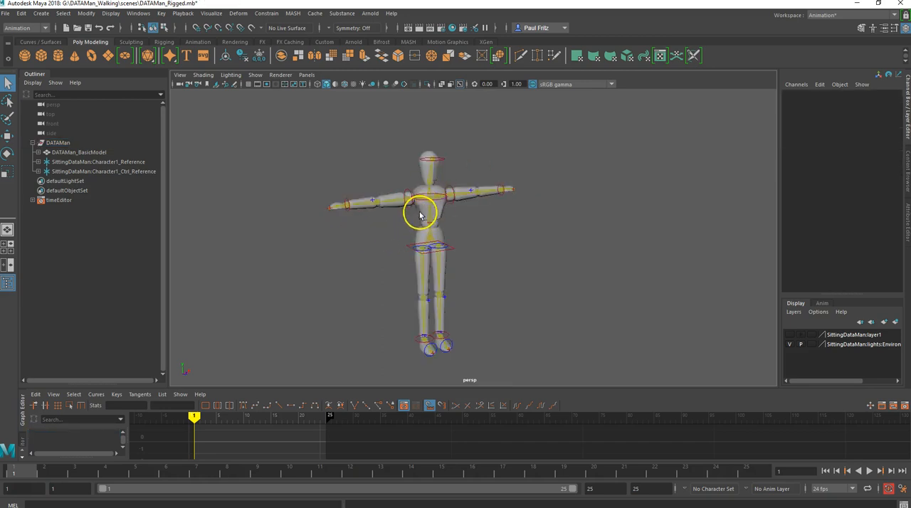
pyautogui.scroll(2, 399, 212)
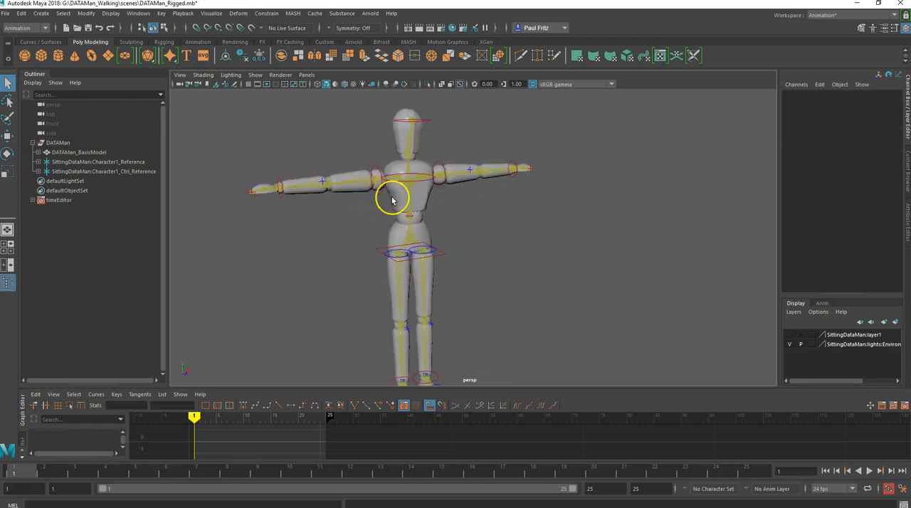
pyautogui.keyDown('alt'); pyautogui.moveTo(382, 197); pyautogui.dragTo(417, 198); pyautogui.keyUp('alt')
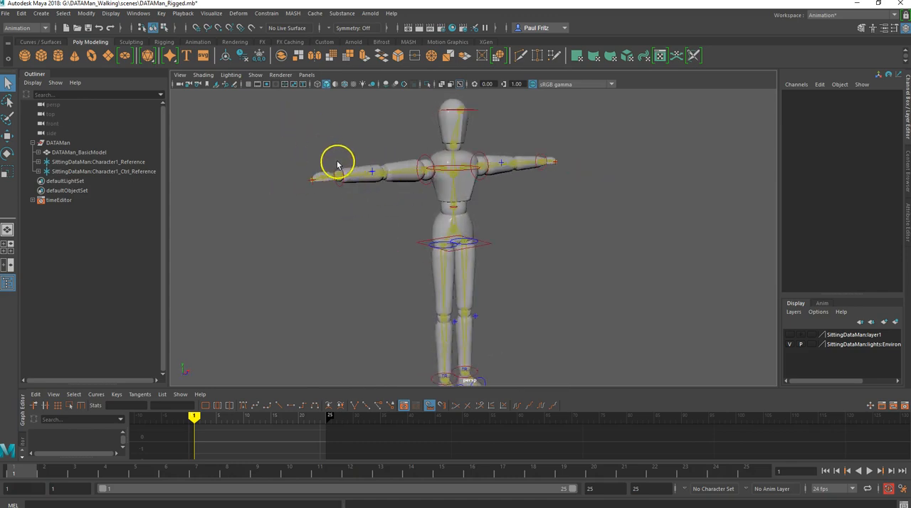
# - Compare the character in wireframe, textured and shaded display, and look over the whole figure in shaded display
pyautogui.press('4')
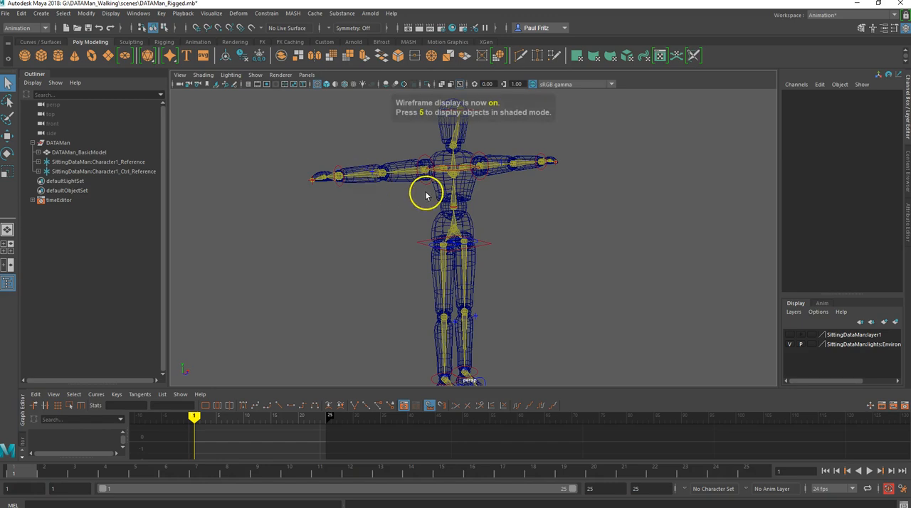
pyautogui.press('5')
pyautogui.press('6')
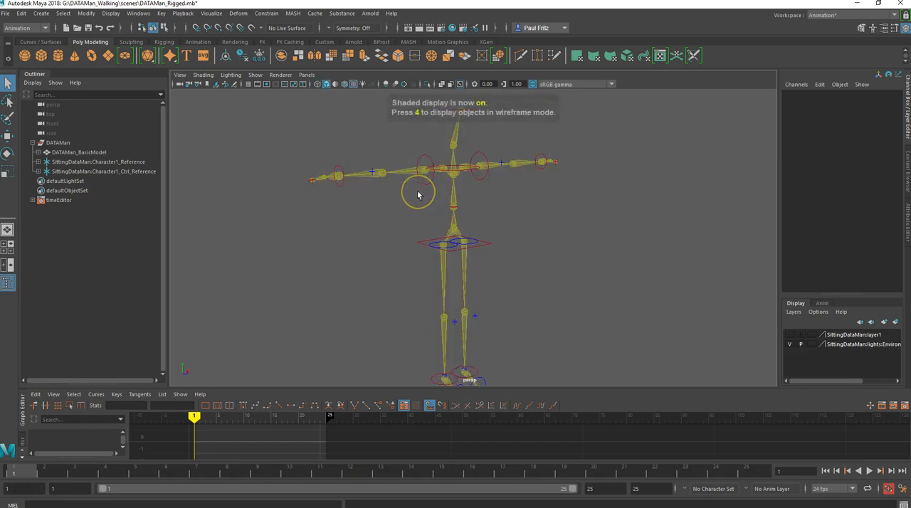
pyautogui.press('5')
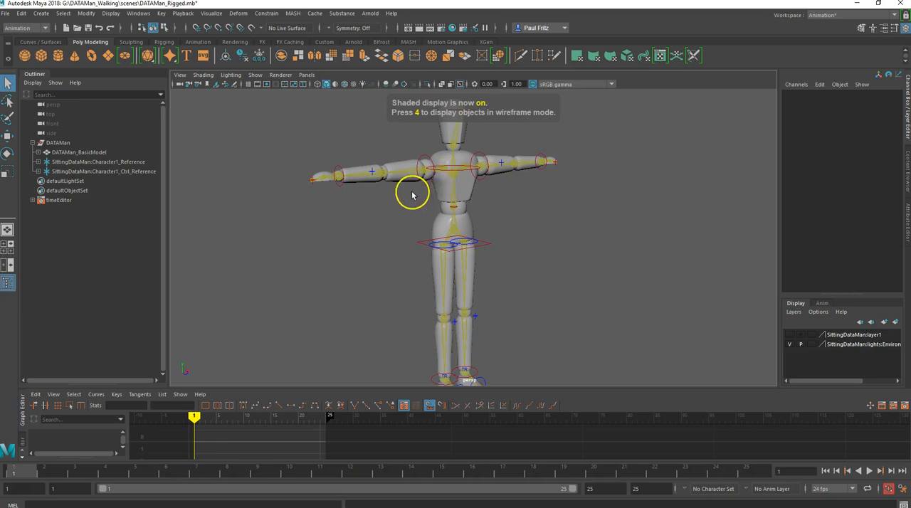
pyautogui.moveTo(397, 193)
pyautogui.keyDown('alt'); pyautogui.mouseDown()
pyautogui.moveTo(374, 197)
pyautogui.moveTo(417, 193)
pyautogui.moveTo(383, 192)
pyautogui.mouseUp(); pyautogui.keyUp('alt')
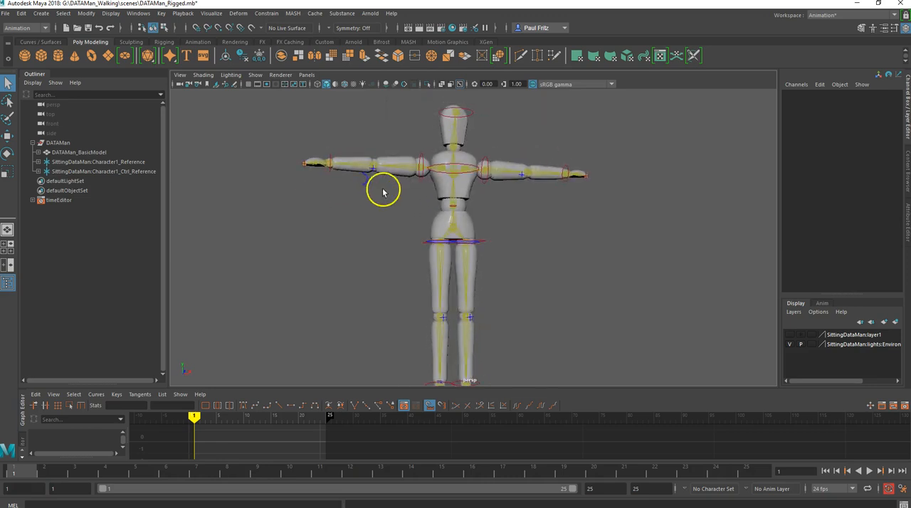
pyautogui.scroll(-3, 383, 192)
pyautogui.keyDown('alt'); pyautogui.moveTo(378, 211); pyautogui.dragTo(378, 200, button='middle'); pyautogui.keyUp('alt')
pyautogui.keyDown('alt'); pyautogui.moveTo(378, 200); pyautogui.dragTo(387, 217); pyautogui.keyUp('alt')
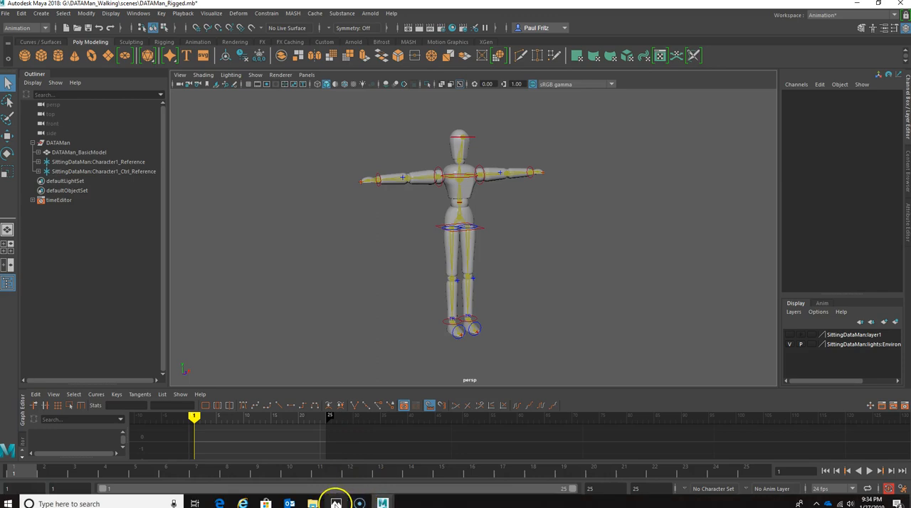
# - Switch to Photos to examine the walk poses and their frame numbers in Male Walking Ref Pic.png, and return to Maya
pyautogui.click(336, 503)
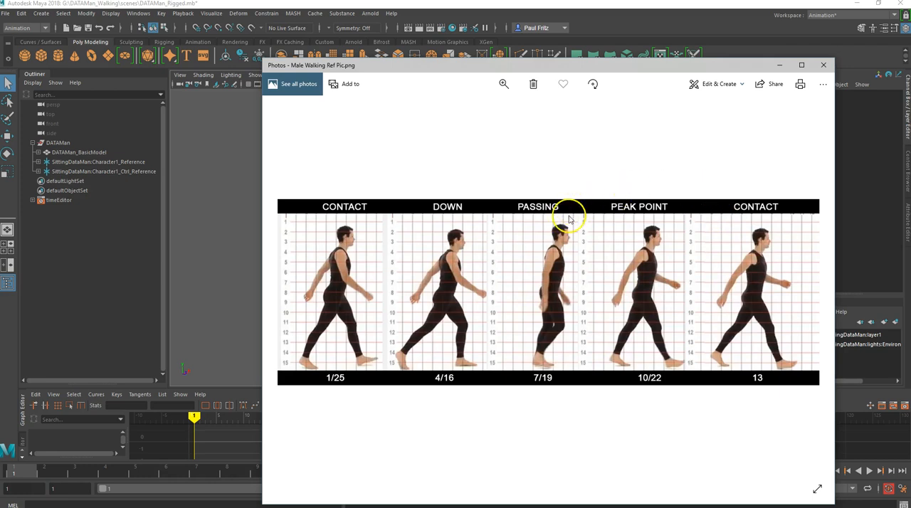
pyautogui.click(780, 68)
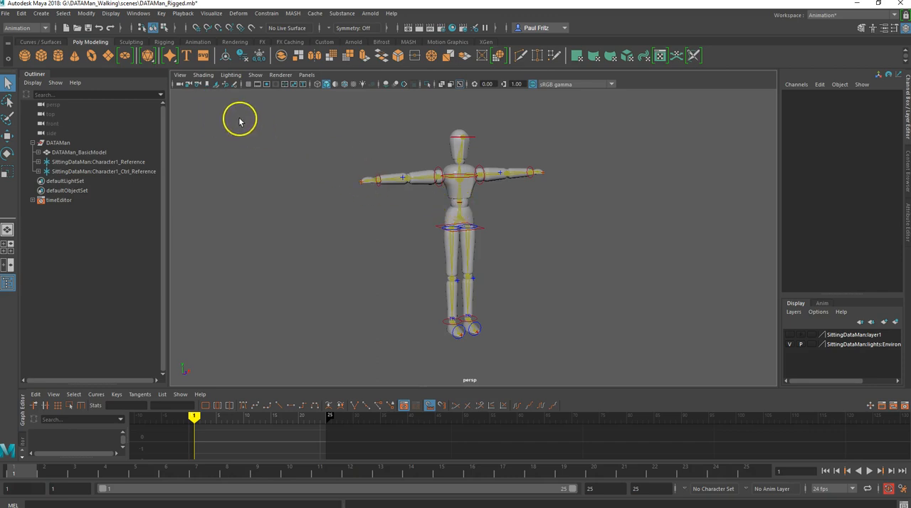
# - Try importing Male Walking Ref Pic.png as an image plane in the perspective view, and undo the import
pyautogui.click(182, 75)
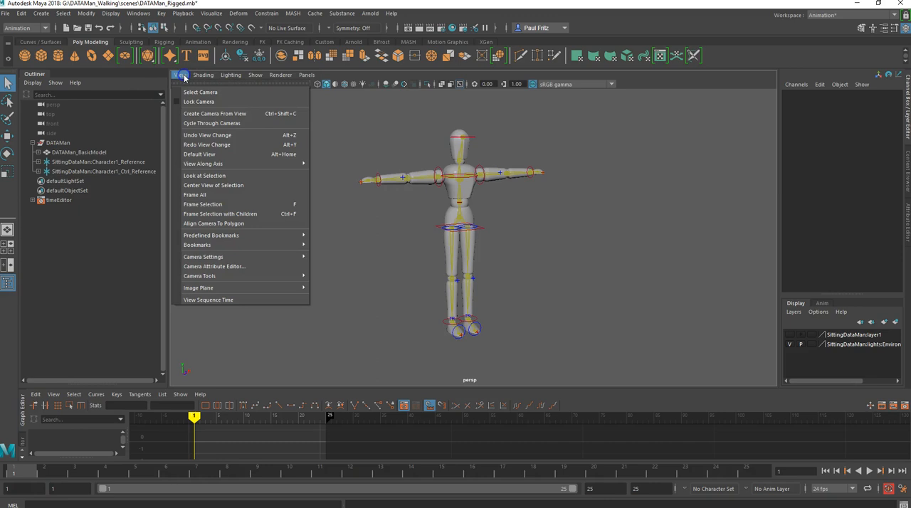
pyautogui.moveTo(214, 289)
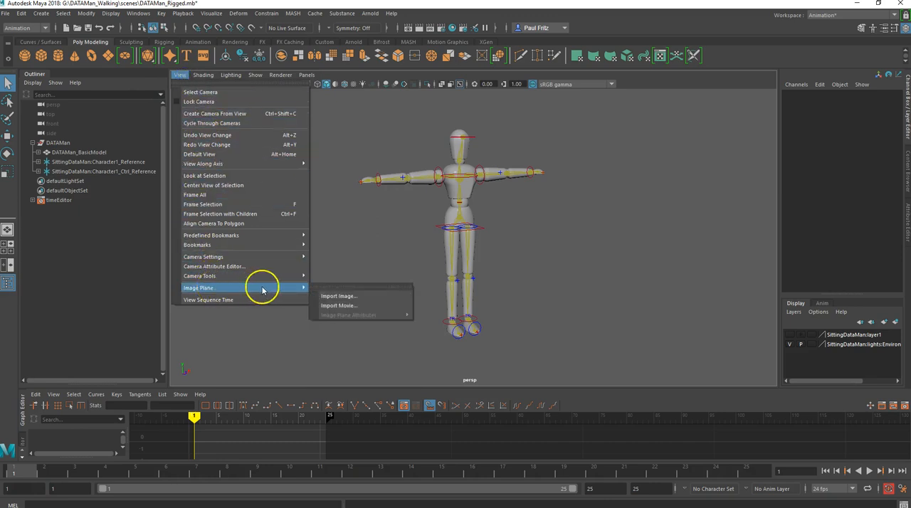
pyautogui.click(336, 296)
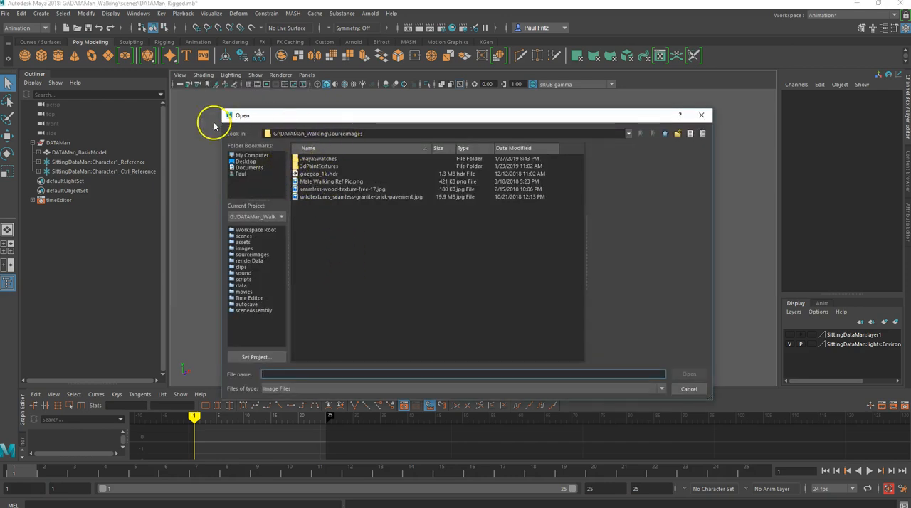
pyautogui.click(335, 183)
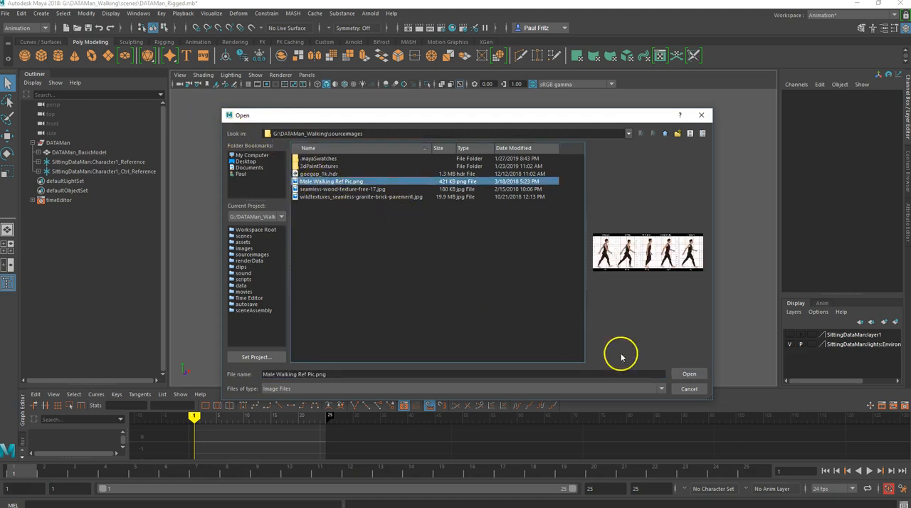
pyautogui.click(689, 374)
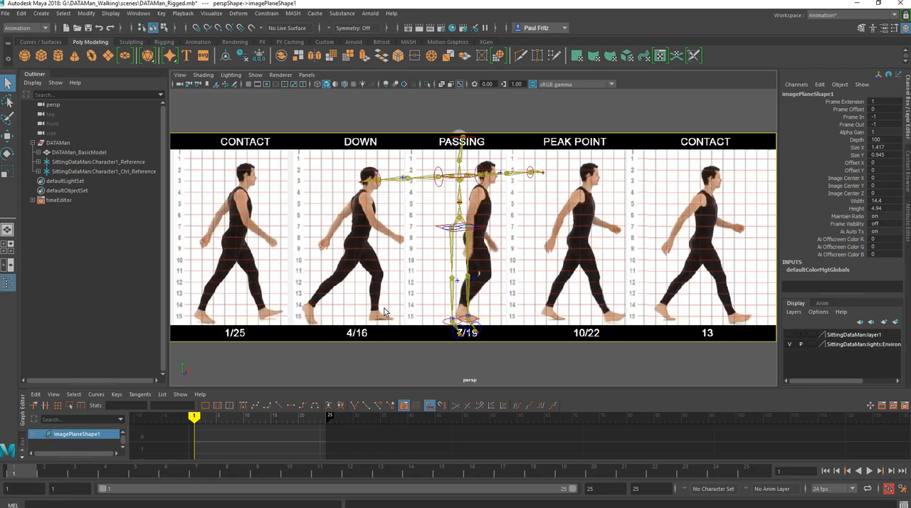
pyautogui.hotkey('ctrl', 'z')
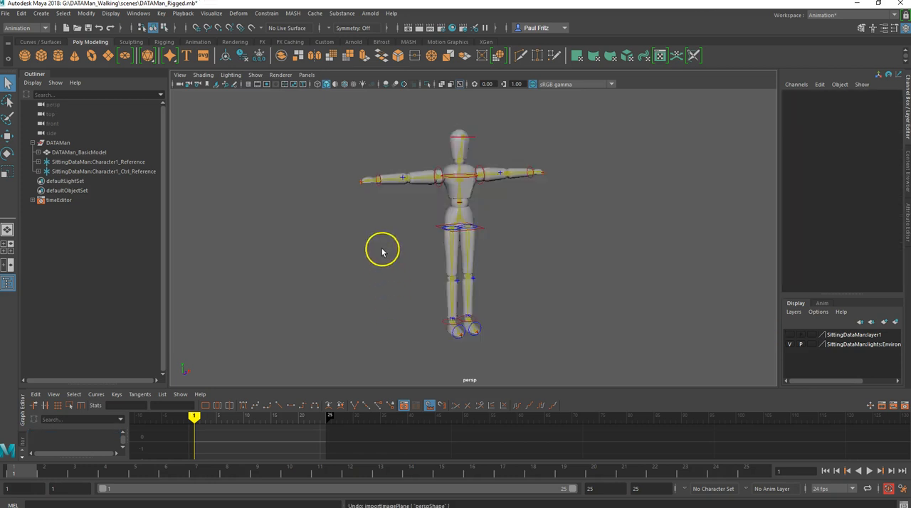
# - Switch from the perspective view to a full-size side view through the four-view layout
pyautogui.scroll(-2, 381, 250)
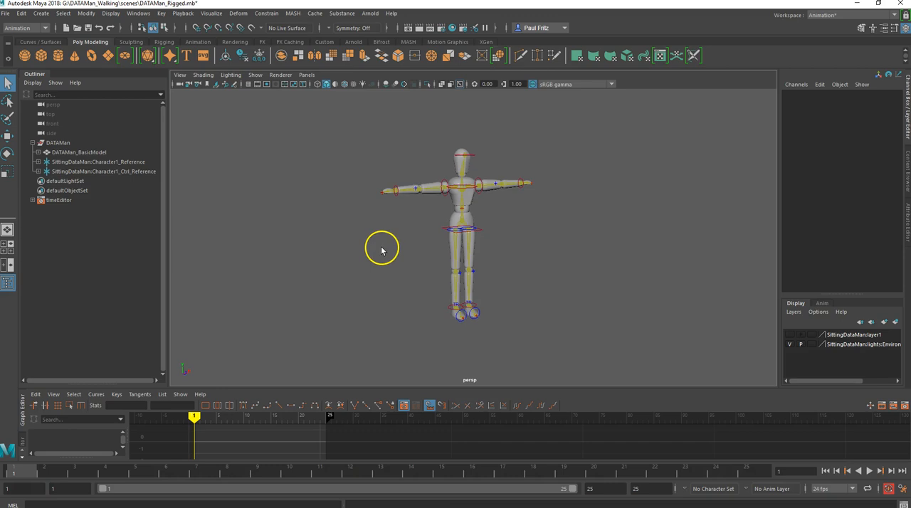
pyautogui.press('space')
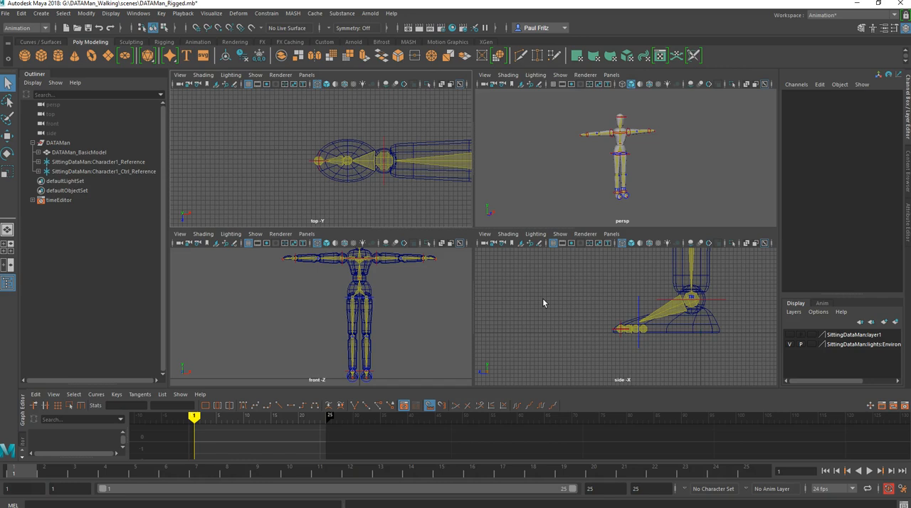
pyautogui.scroll(-1, 588, 300)
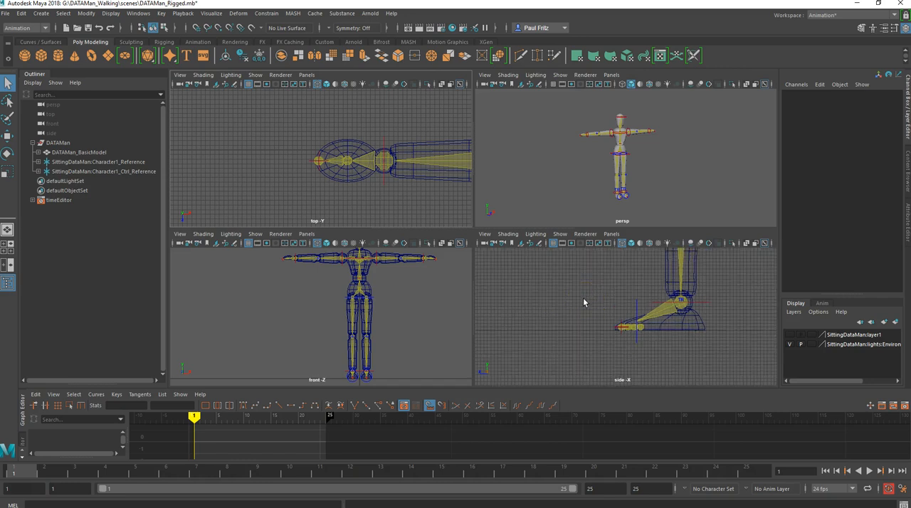
pyautogui.press('space')
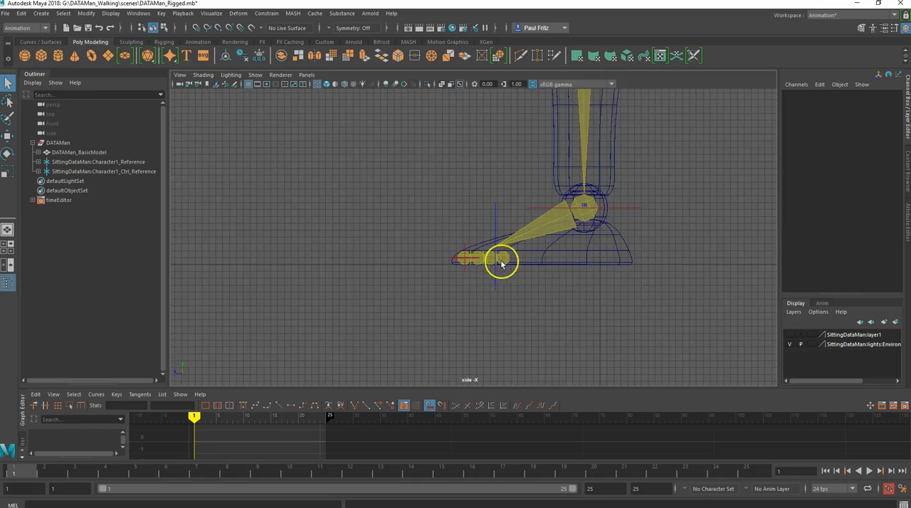
pyautogui.scroll(1, 400, 247)
pyautogui.scroll(-2, 413, 246)
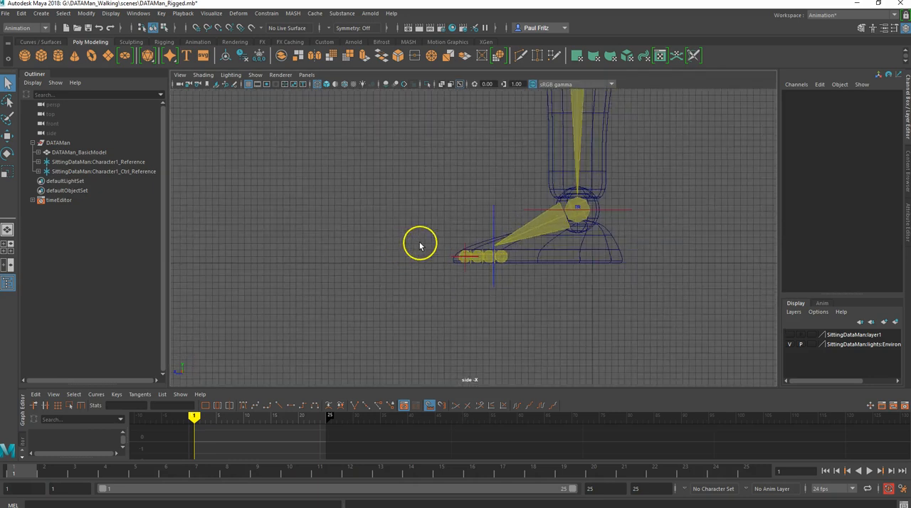
# - Import Male Walking Ref Pic.png from the sourceimages folder as an image plane in the side view
pyautogui.click(180, 76)
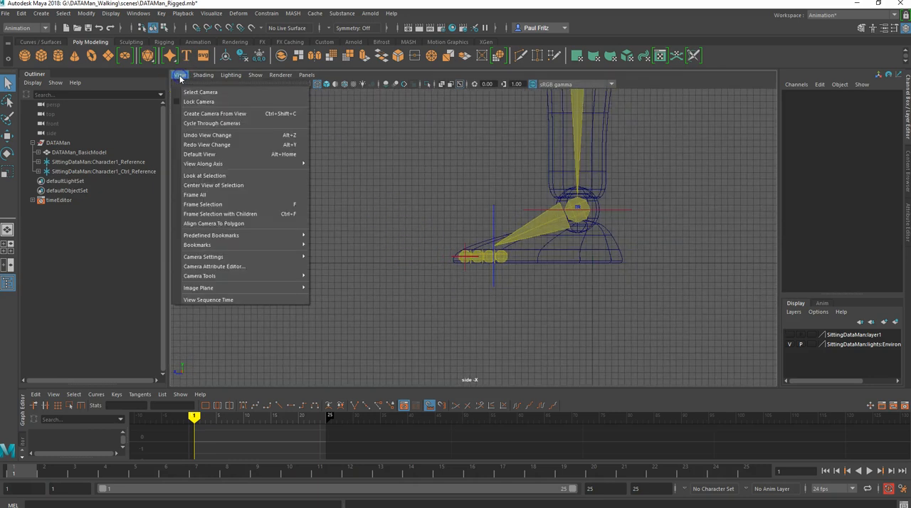
pyautogui.moveTo(234, 287)
pyautogui.click(327, 296)
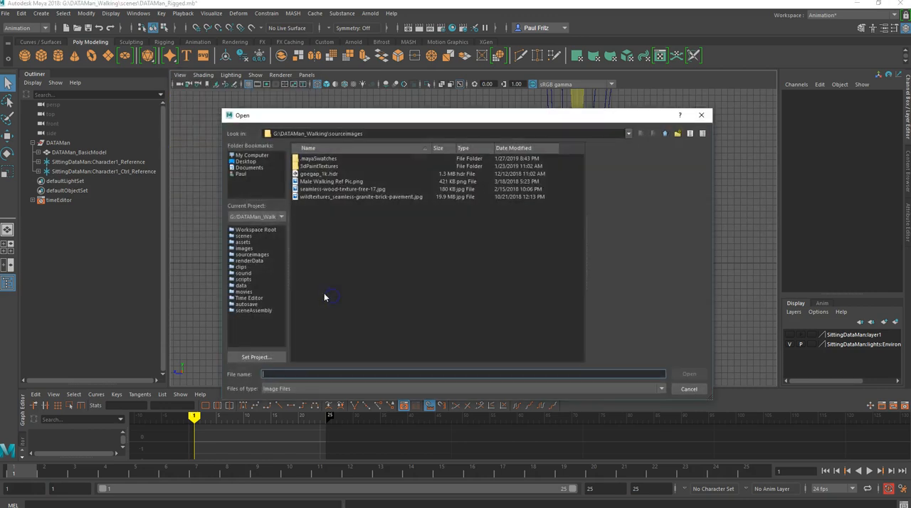
pyautogui.click(327, 181)
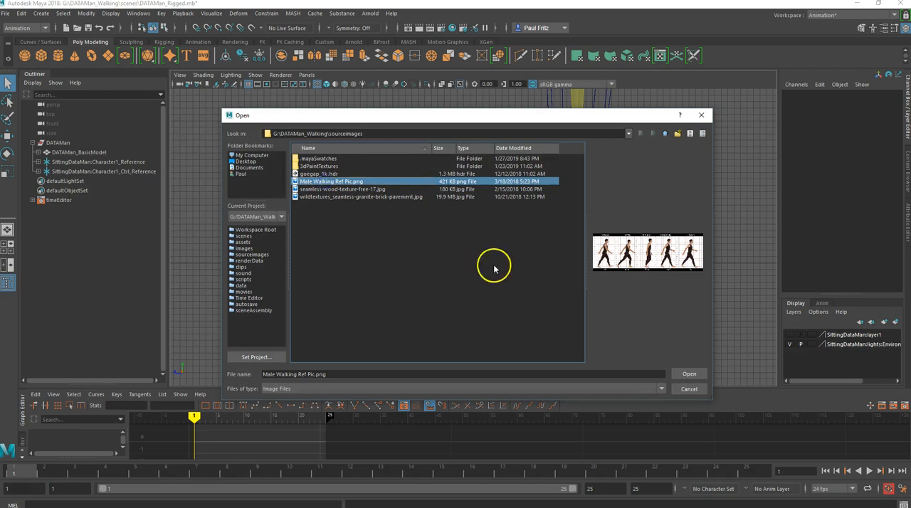
pyautogui.click(689, 374)
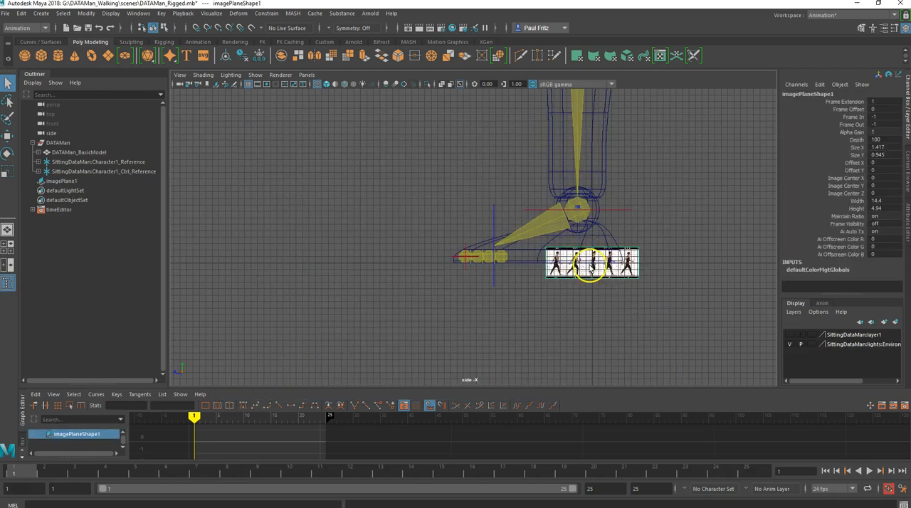
# - Bring the whole character and the walk reference image plane into sight in the side view
pyautogui.scroll(-2, 589, 274)
pyautogui.scroll(-2, 589, 274)
pyautogui.keyDown('alt'); pyautogui.moveTo(565, 209); pyautogui.dragTo(563, 225, button='middle'); pyautogui.keyUp('alt')
pyautogui.scroll(-4, 563, 225)
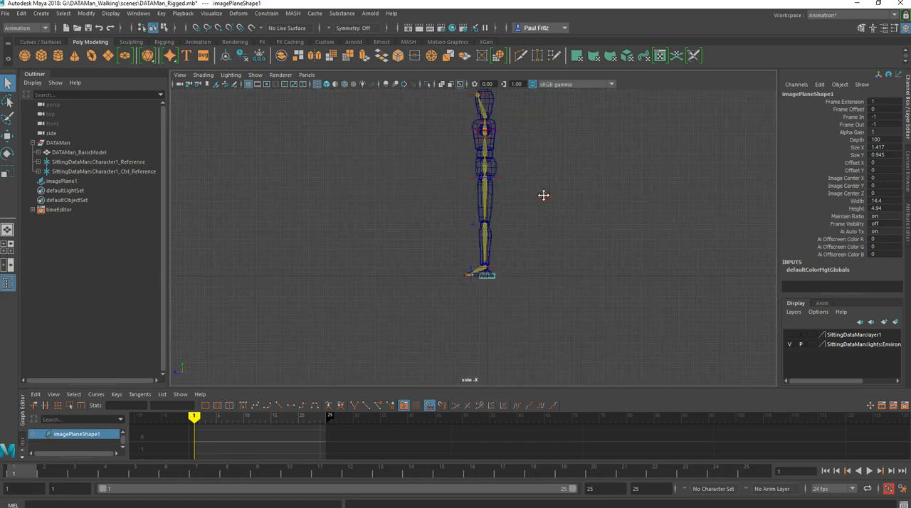
pyautogui.keyDown('alt'); pyautogui.moveTo(543, 195); pyautogui.dragTo(541, 244, button='middle'); pyautogui.keyUp('alt')
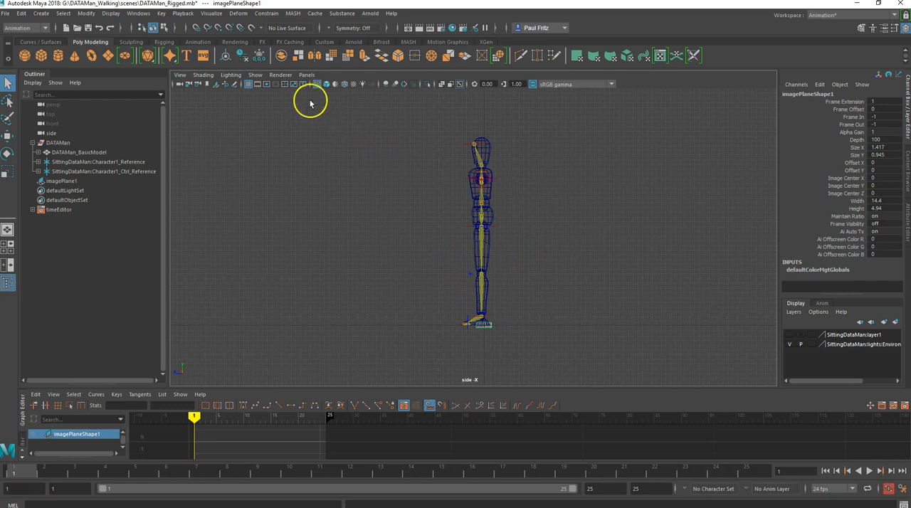
# - Hide the side view's grid, then enlarge the walk reference image plane and raise it behind the character
pyautogui.click(249, 84)
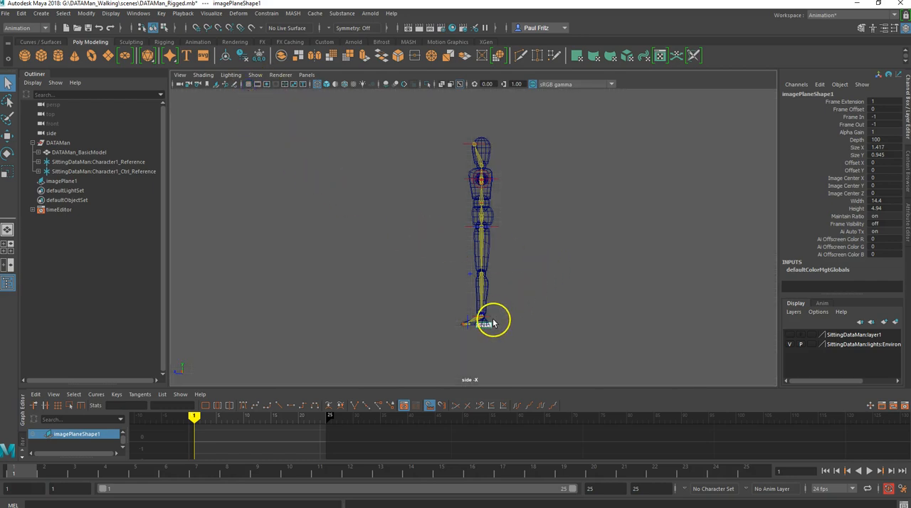
pyautogui.press('r')
pyautogui.moveTo(484, 325); pyautogui.dragTo(642, 245)
pyautogui.moveTo(484, 325); pyautogui.dragTo(602, 265)
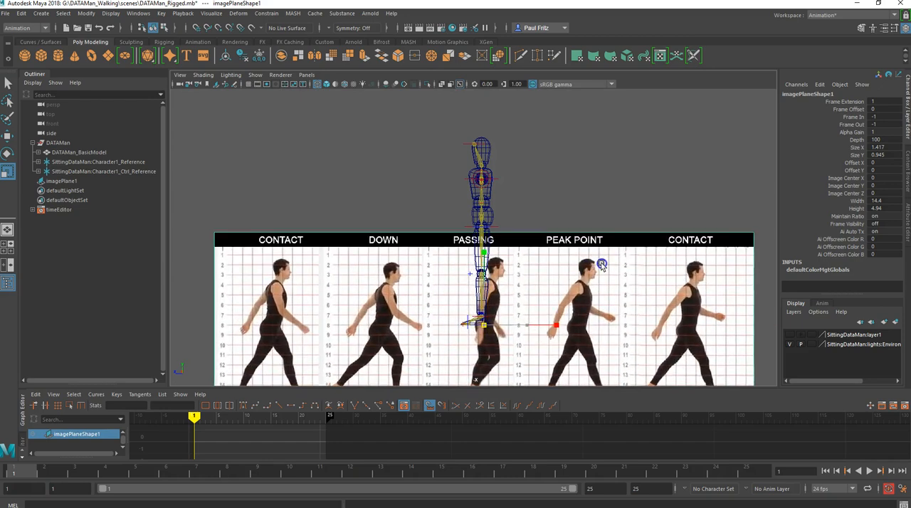
pyautogui.press('w')
pyautogui.moveTo(484, 283); pyautogui.dragTo(500, 180)
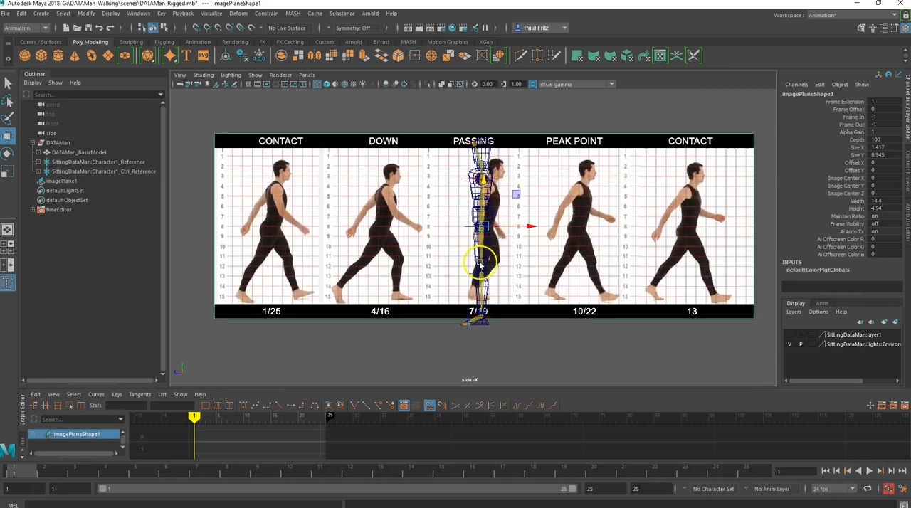
# - Scale the reference image plane uniformly to about 47.2 to match the character's height, and display the side view shaded
pyautogui.press('r')
pyautogui.moveTo(488, 235); pyautogui.dragTo(591, 202)
pyautogui.click(483, 235)
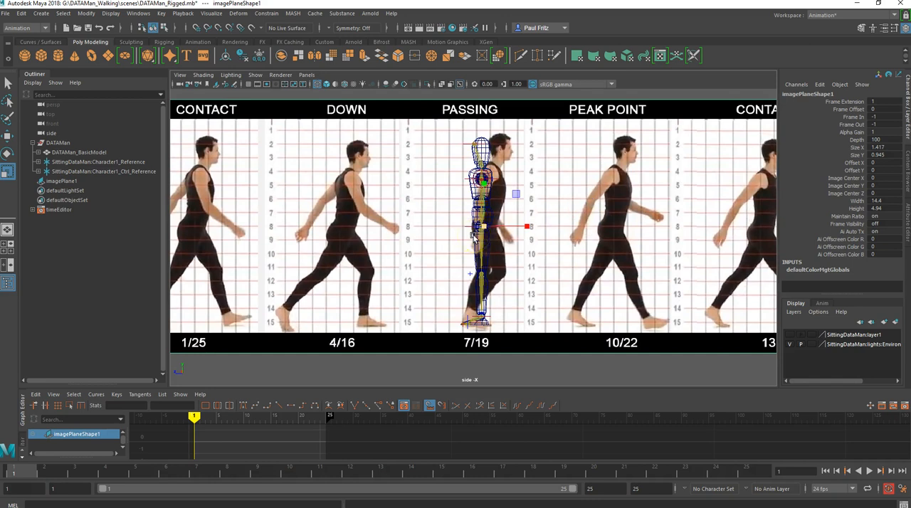
pyautogui.press('5')
pyautogui.click(483, 228)
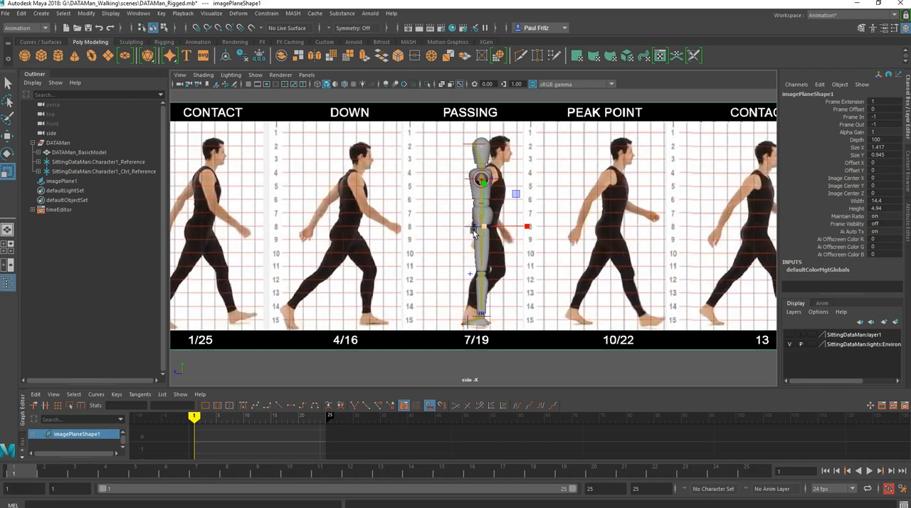
# - Move the reference image plane to about -262.7 on Z so the first CONTACT pose lies behind the character
pyautogui.press('w')
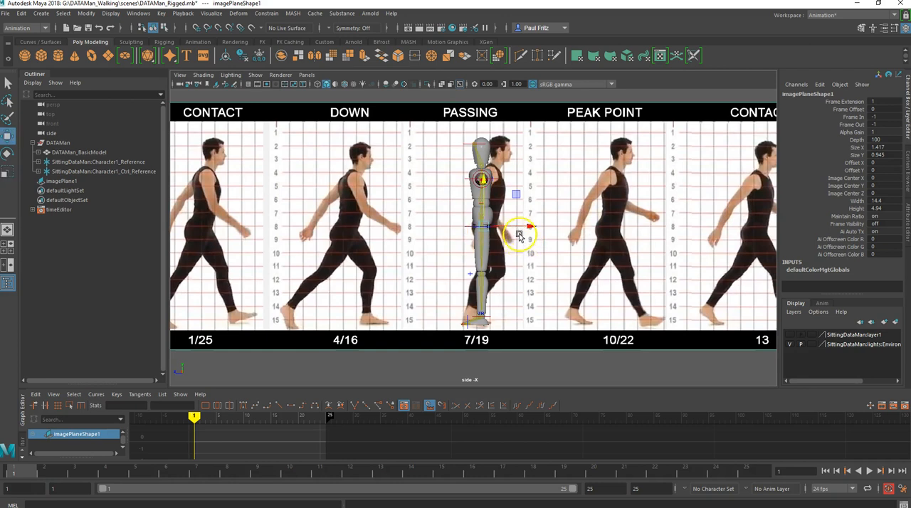
pyautogui.moveTo(526, 228); pyautogui.dragTo(643, 228)
pyautogui.moveTo(699, 227); pyautogui.dragTo(782, 231)
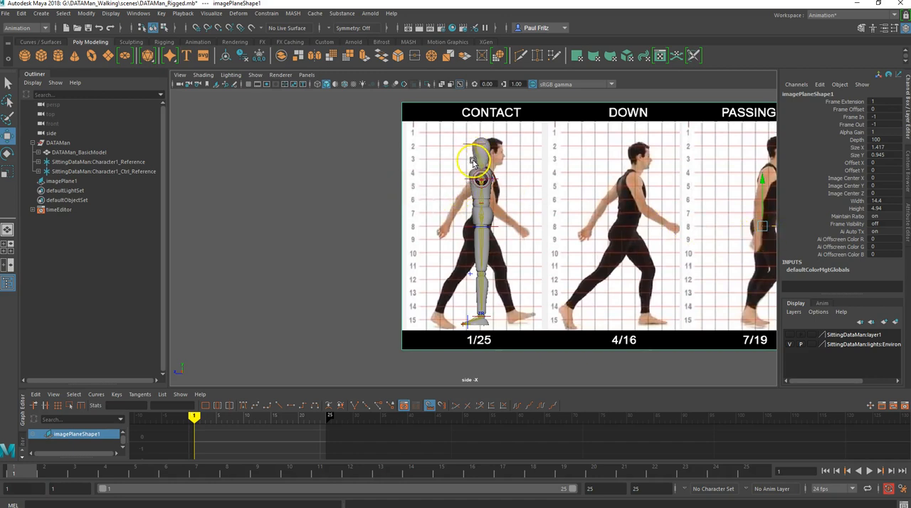
pyautogui.moveTo(473, 146); pyautogui.dragTo(473, 164)
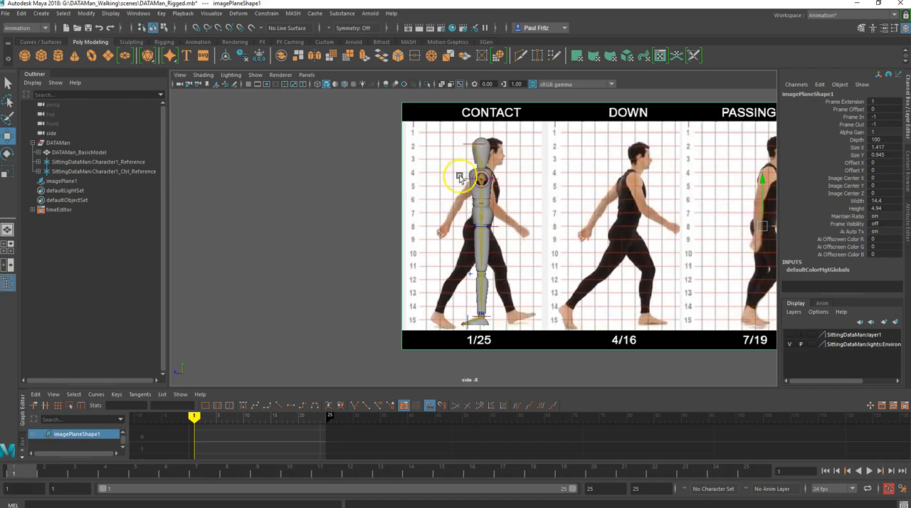
# - From the four-view layout, move the reference image plane sideways away from the character to about -155.7 on X
pyautogui.press('space')
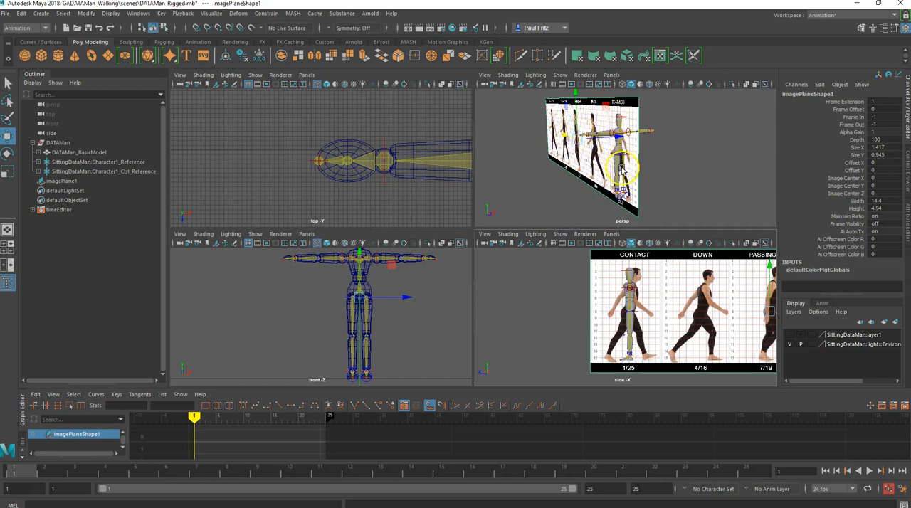
pyautogui.scroll(6, 621, 187)
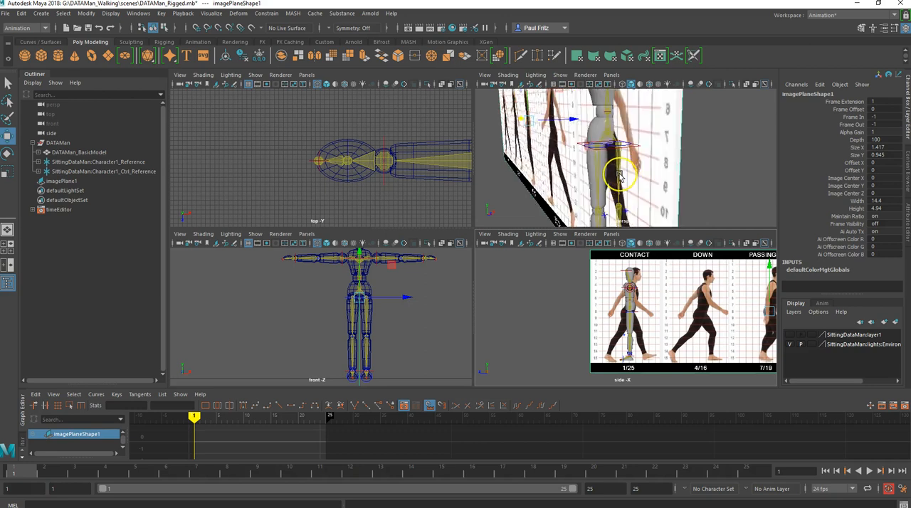
pyautogui.scroll(-7, 620, 178)
pyautogui.scroll(1, 633, 149)
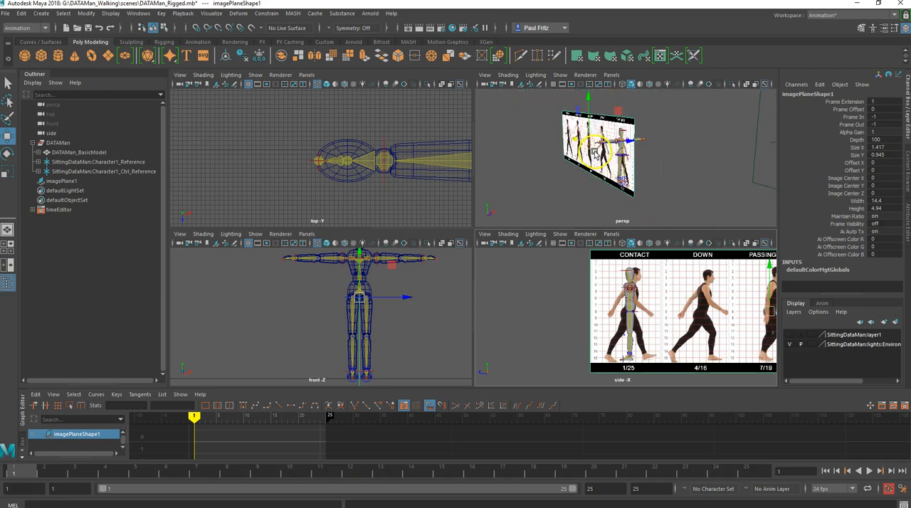
pyautogui.moveTo(631, 143); pyautogui.dragTo(598, 149)
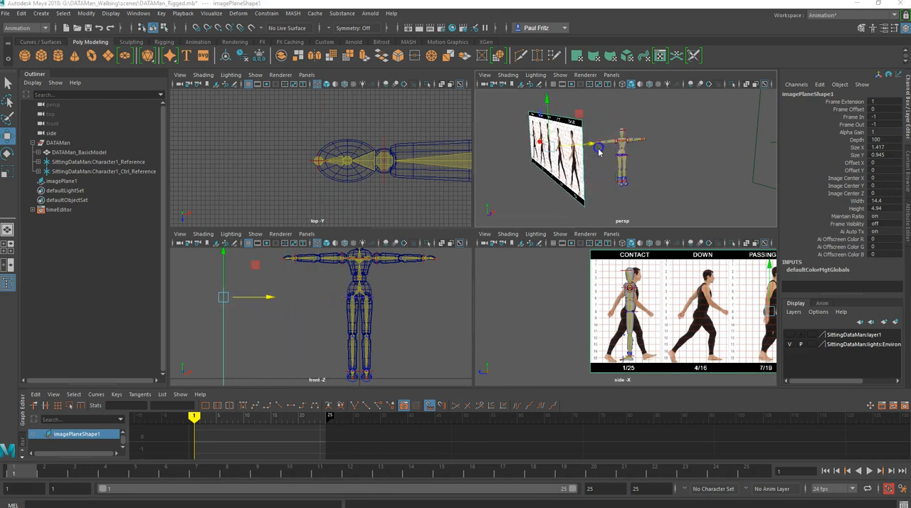
pyautogui.click(446, 266)
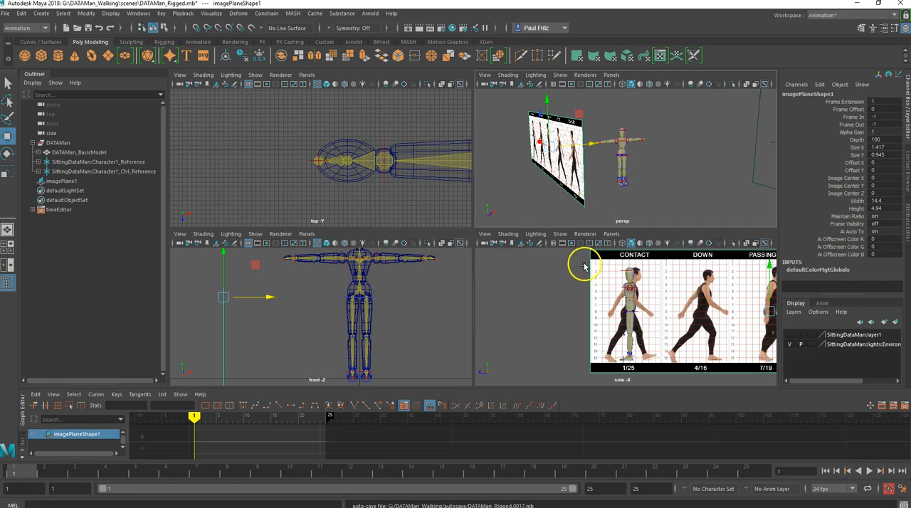
# - Inspect the character in front of the reference image in the perspective view, and return to the full-size side view
pyautogui.scroll(5, 627, 140)
pyautogui.scroll(3, 624, 132)
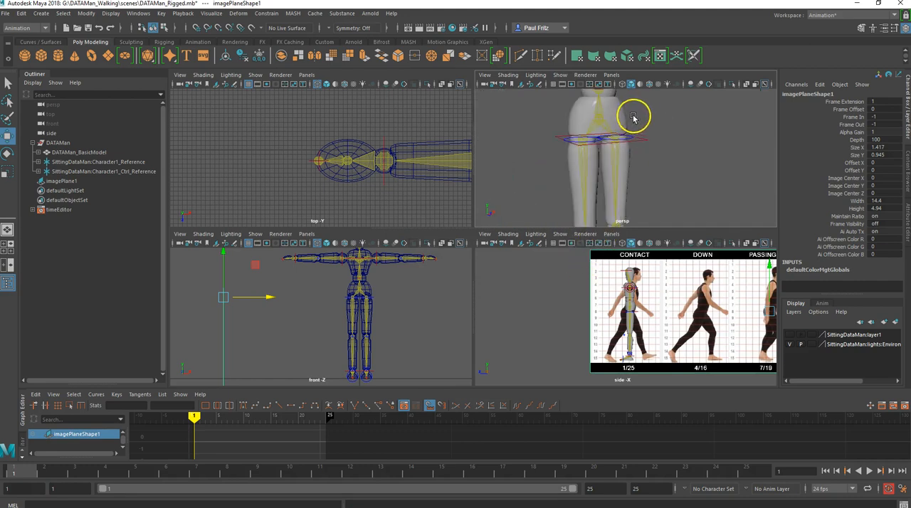
pyautogui.press('space')
pyautogui.keyDown('alt'); pyautogui.moveTo(639, 106); pyautogui.dragTo(621, 233, button='middle'); pyautogui.keyUp('alt')
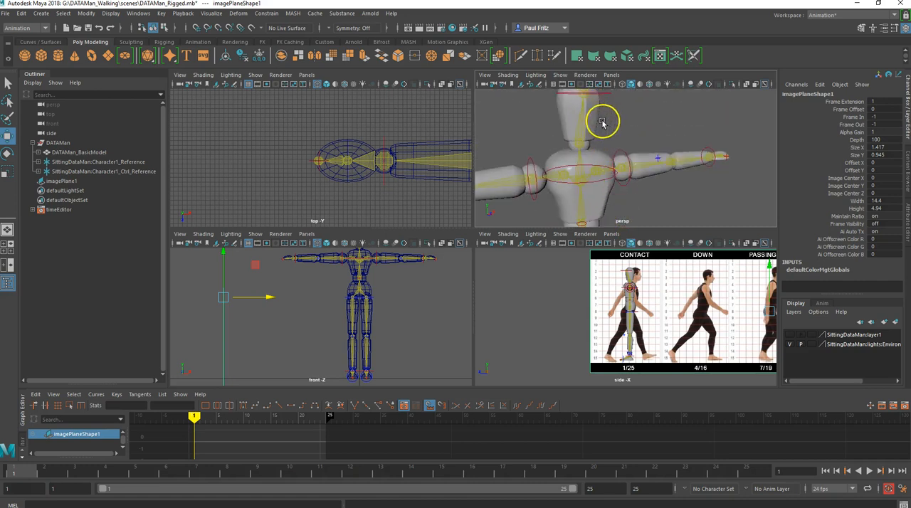
pyautogui.keyDown('alt'); pyautogui.moveTo(603, 124); pyautogui.dragTo(530, 112); pyautogui.keyUp('alt')
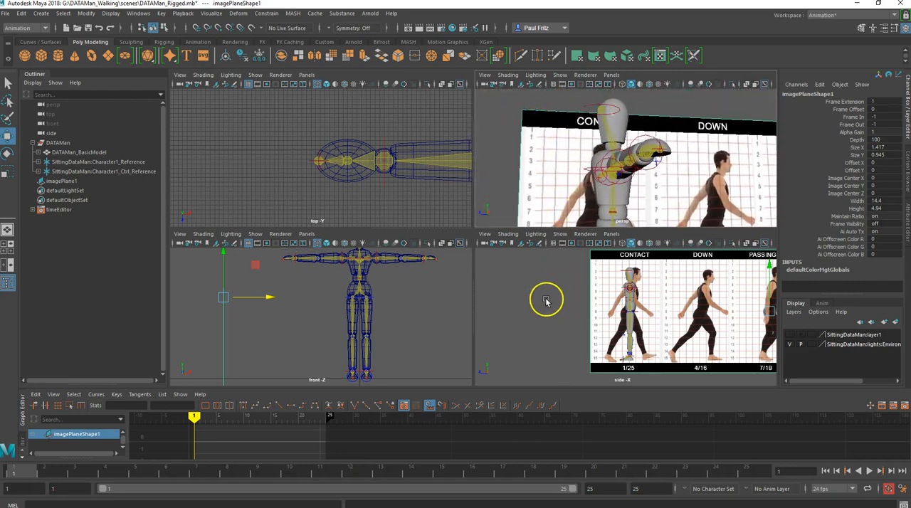
pyautogui.press('space')
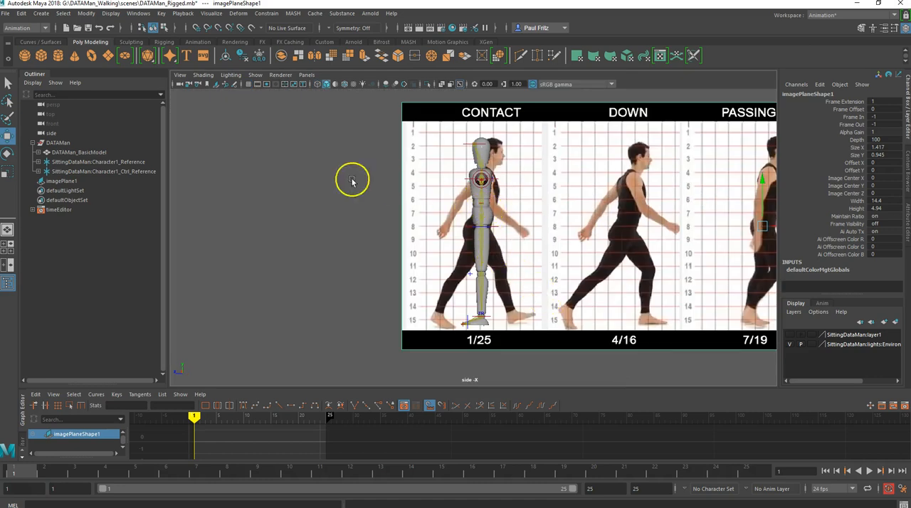
# - Select DATAMan_BasicModel, Character1_Reference and Character1_Ctrl_Reference, and set their Rotate Y to 180
pyautogui.click(80, 152)
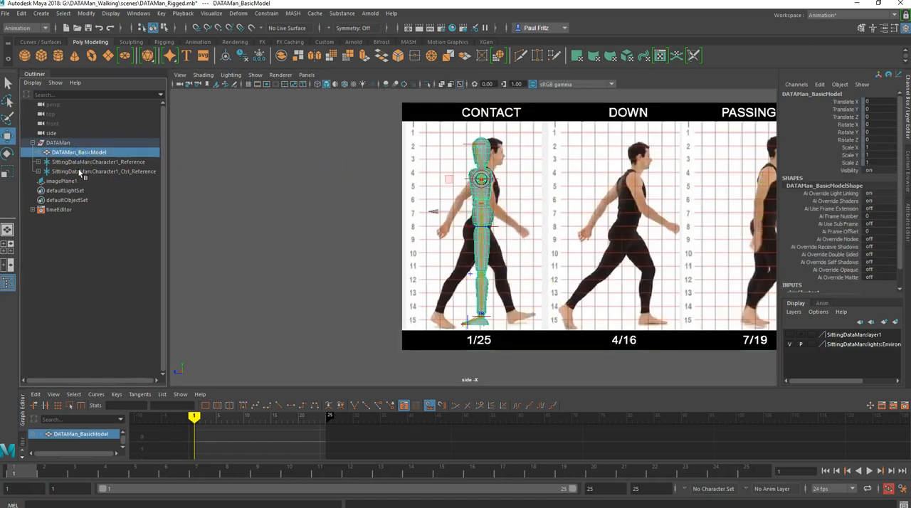
pyautogui.keyDown('shift'); pyautogui.click(80, 172); pyautogui.keyUp('shift')
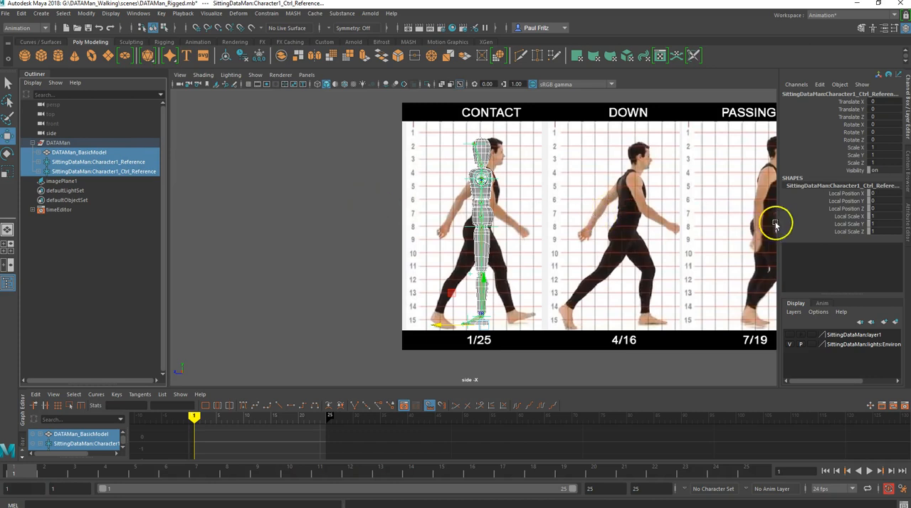
pyautogui.click(875, 133)
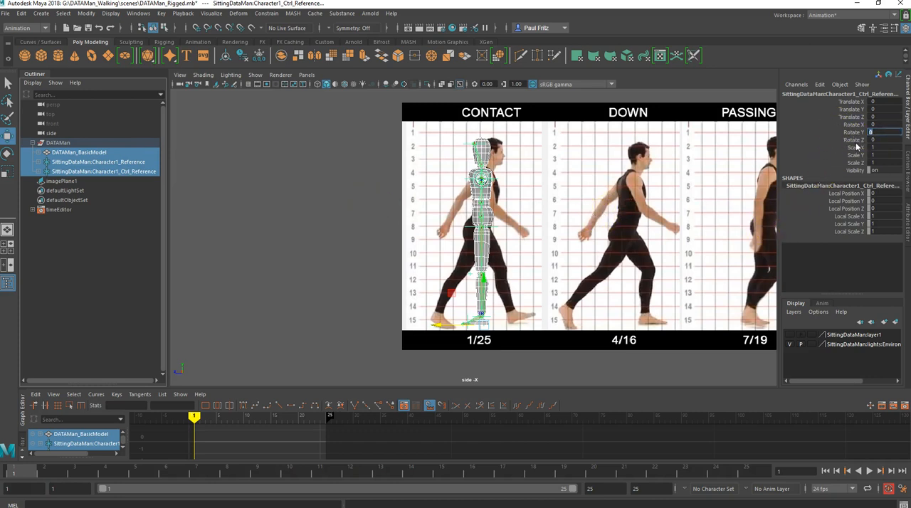
pyautogui.press('Return')
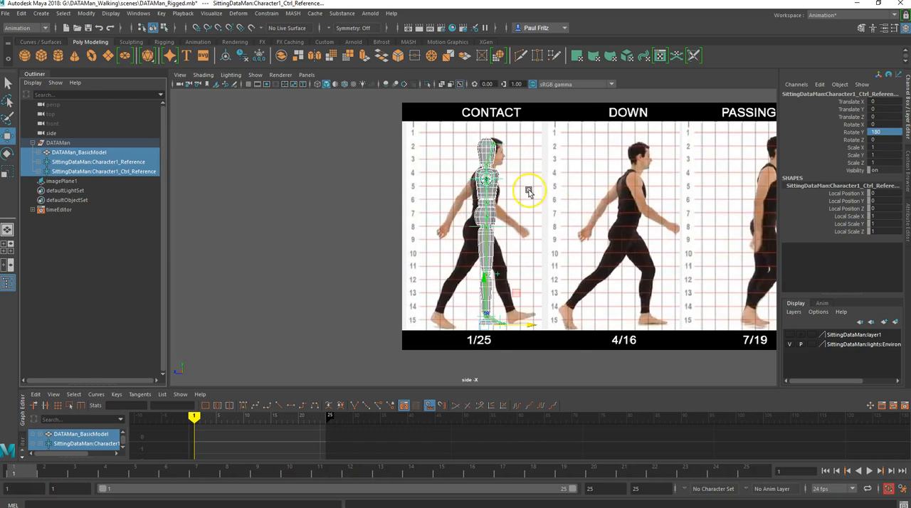
# - Try shifting the selected character parts slightly along Z, and reset their Translate Z to 0
pyautogui.moveTo(528, 325)
pyautogui.mouseDown()
pyautogui.moveTo(514, 326)
pyautogui.moveTo(526, 325)
pyautogui.mouseUp()
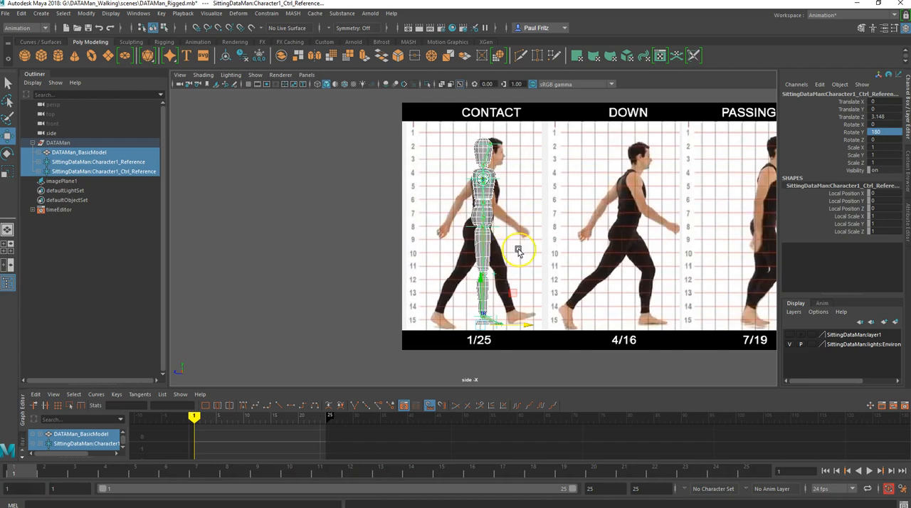
pyautogui.doubleClick(886, 117)
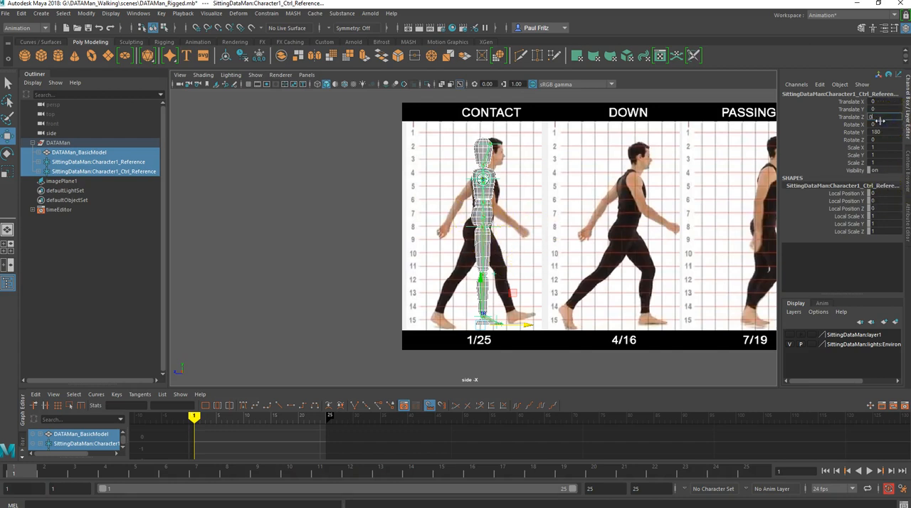
pyautogui.write('0')
pyautogui.click(878, 126)
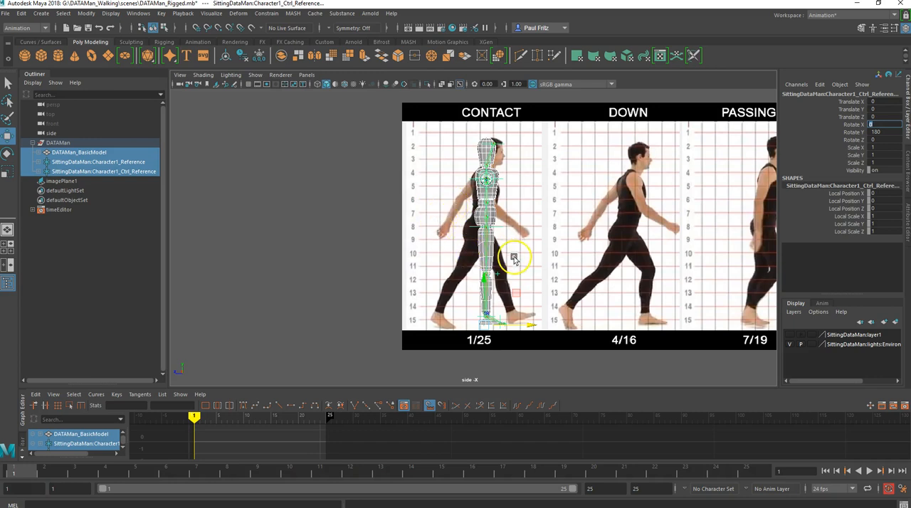
# - Raise the reference image plane slightly to about 97.15 on Y to line its feet up with the character's
pyautogui.click(552, 268)
pyautogui.moveTo(760, 206); pyautogui.dragTo(759, 203)
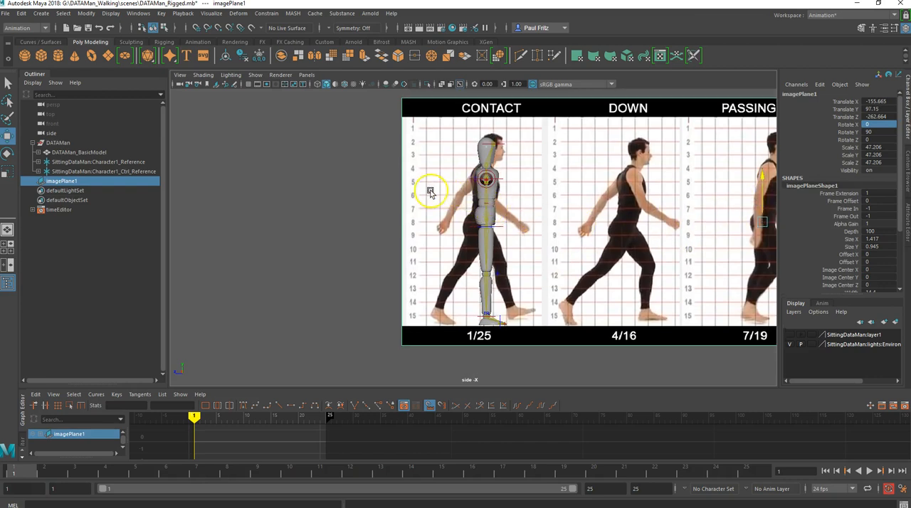
# - Create a polygon cube and scale it to about 45.1 in X, 12.0 in Y and 139.9 in Z as a floor slab
pyautogui.click(41, 57)
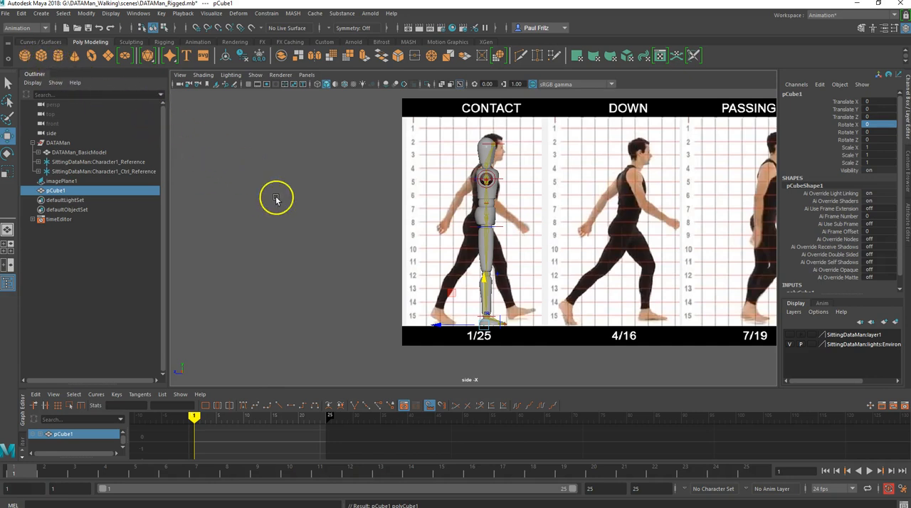
pyautogui.press('r')
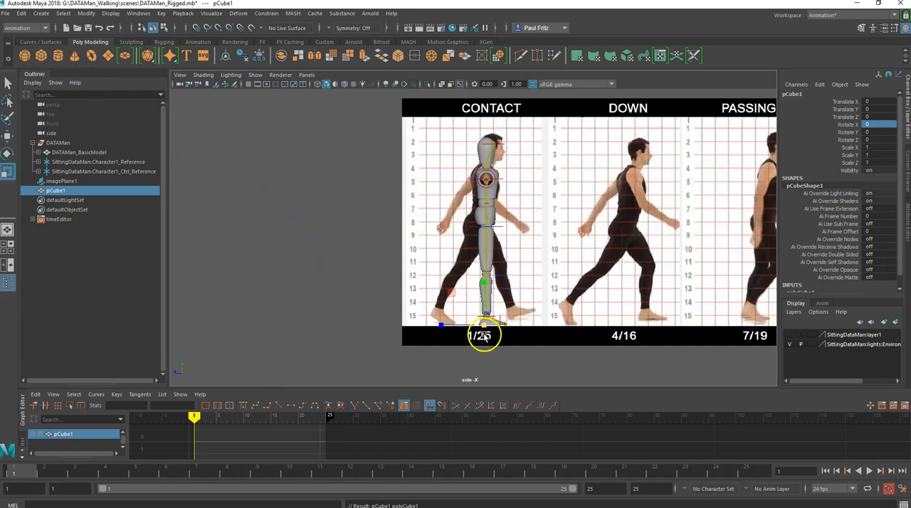
pyautogui.moveTo(484, 329); pyautogui.dragTo(484, 292)
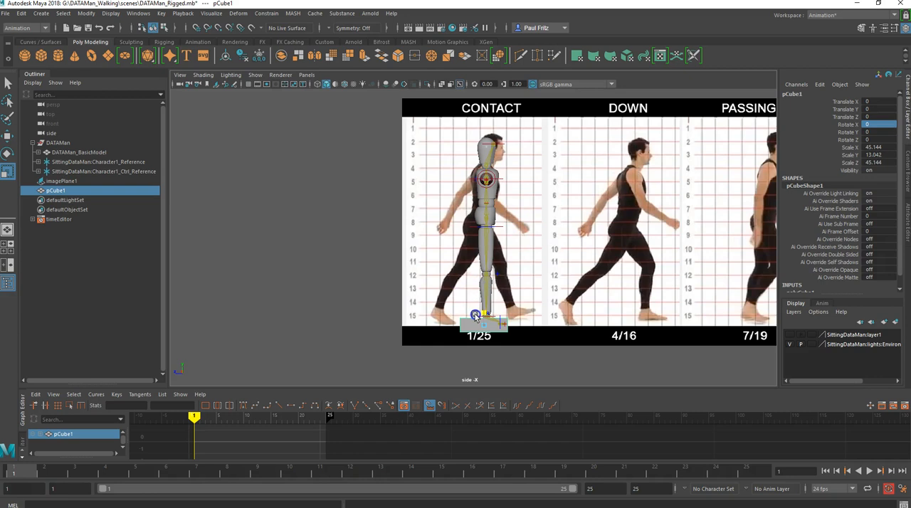
pyautogui.moveTo(455, 328); pyautogui.dragTo(365, 320)
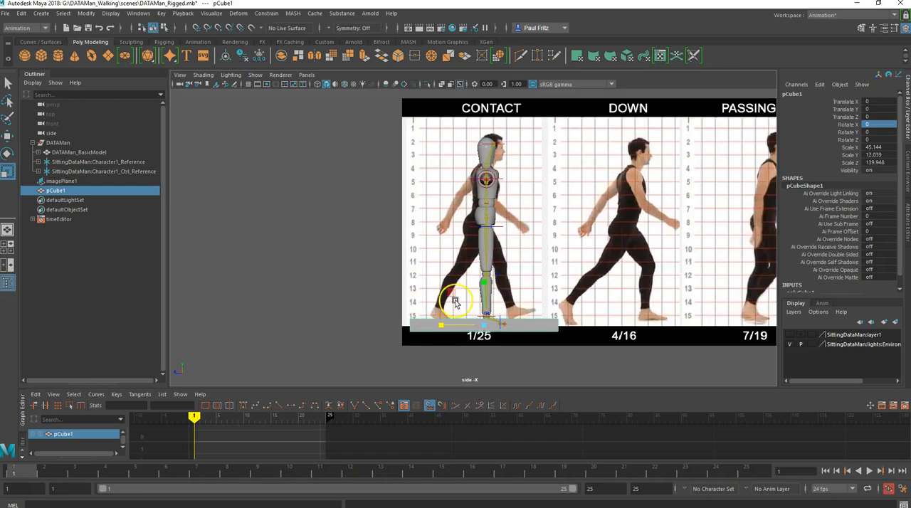
# - Lower the floor cube to about -5.69 on Y so its top surface meets the soles of the character's feet
pyautogui.press('w')
pyautogui.moveTo(485, 279); pyautogui.dragTo(480, 282)
pyautogui.scroll(3, 479, 292)
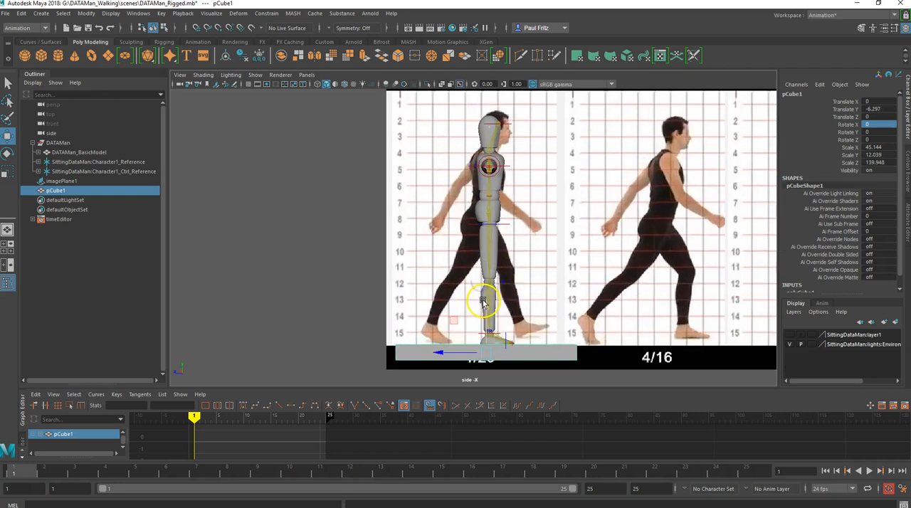
pyautogui.keyDown('alt'); pyautogui.moveTo(468, 299); pyautogui.dragTo(459, 255, button='middle'); pyautogui.keyUp('alt')
pyautogui.moveTo(482, 287); pyautogui.dragTo(482, 285)
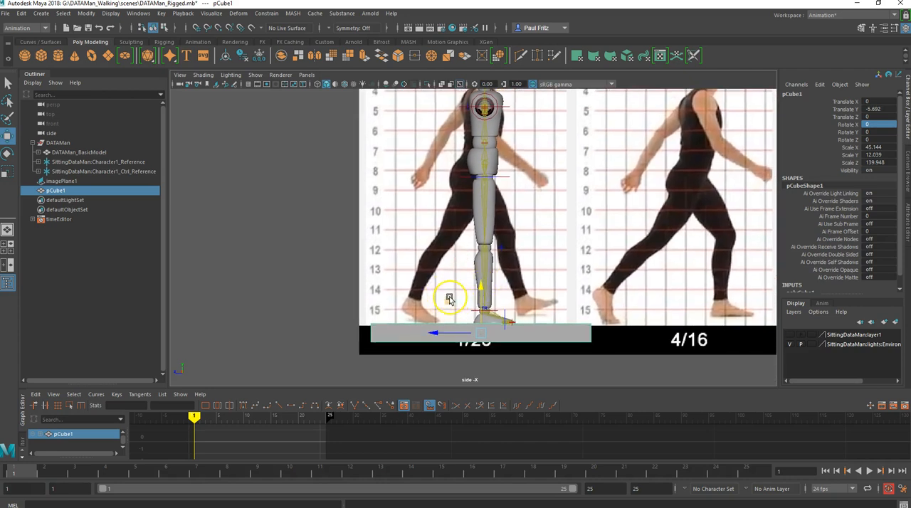
pyautogui.scroll(2, 451, 297)
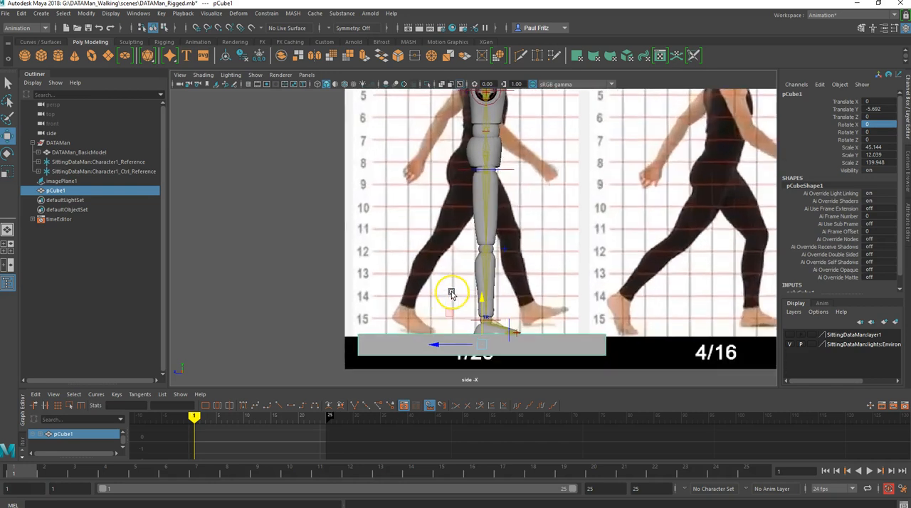
pyautogui.scroll(3, 452, 295)
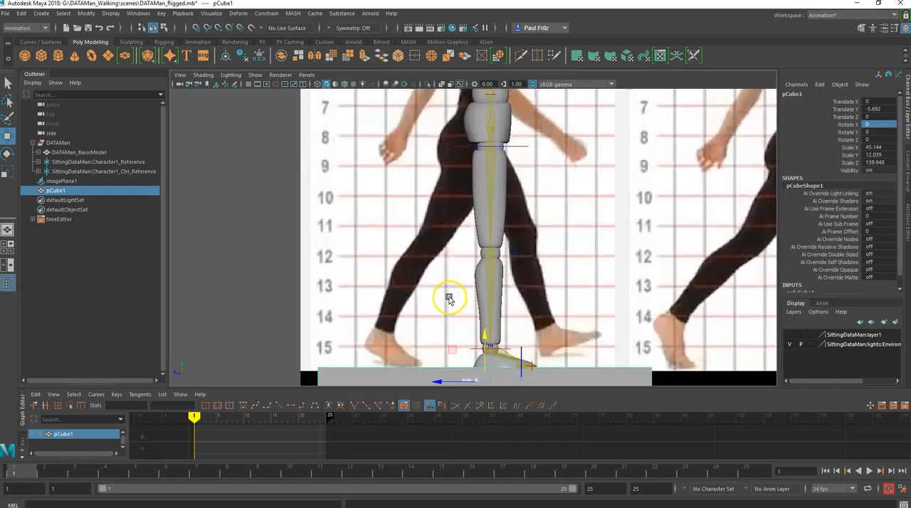
pyautogui.scroll(-1, 469, 258)
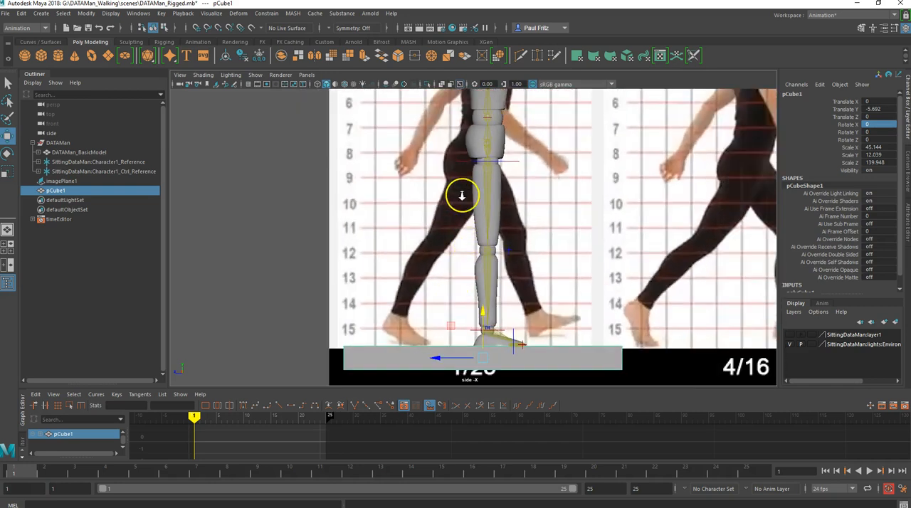
pyautogui.scroll(-2, 462, 195)
pyautogui.scroll(-1, 462, 221)
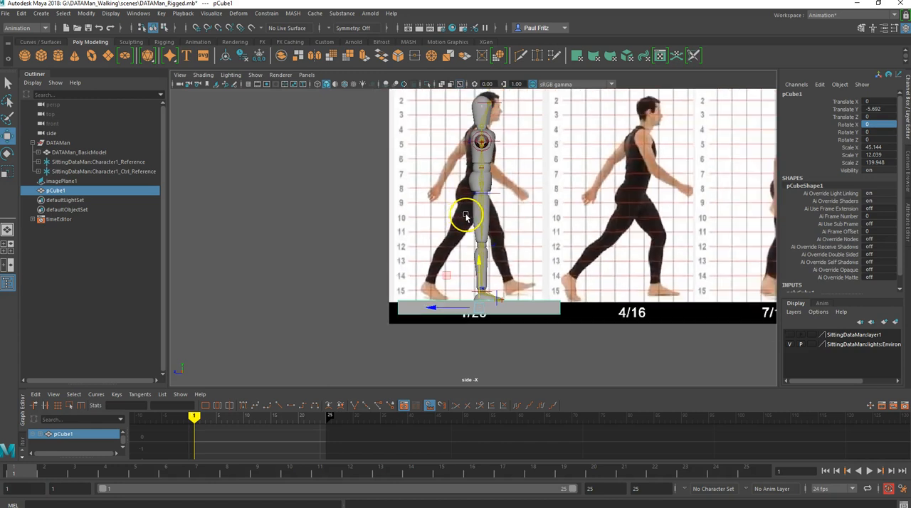
# - Switch to the perspective view and examine the whole character and the floor slab from the front
pyautogui.press('space')
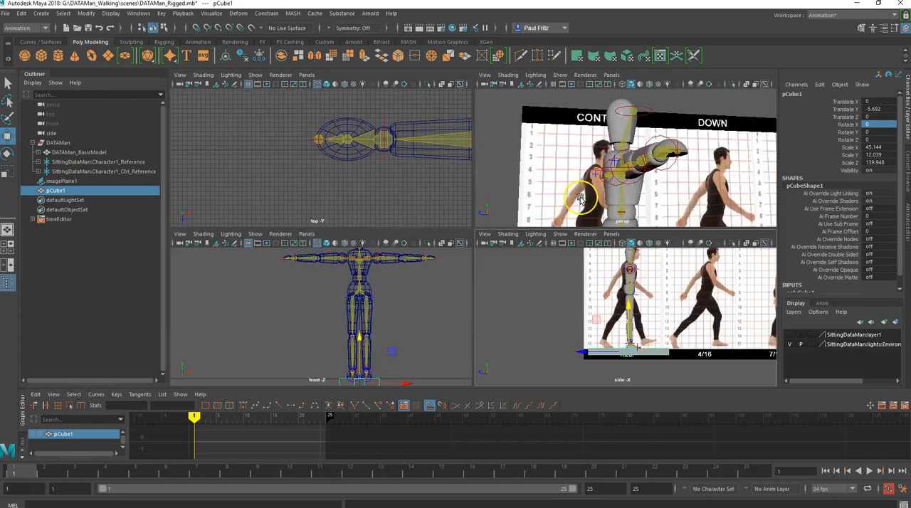
pyautogui.press('space')
pyautogui.scroll(-1, 527, 223)
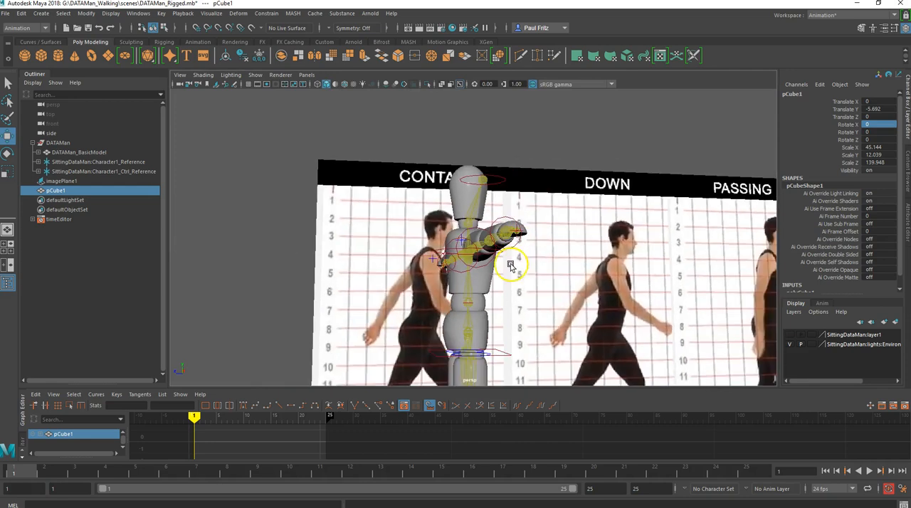
pyautogui.scroll(-1, 515, 260)
pyautogui.press('space')
pyautogui.keyDown('alt'); pyautogui.moveTo(502, 277); pyautogui.dragTo(469, 276); pyautogui.keyUp('alt')
pyautogui.keyDown('alt'); pyautogui.moveTo(469, 276); pyautogui.dragTo(467, 173, button='middle'); pyautogui.keyUp('alt')
pyautogui.keyDown('alt'); pyautogui.moveTo(452, 192); pyautogui.dragTo(419, 241); pyautogui.keyUp('alt')
pyautogui.keyDown('alt'); pyautogui.moveTo(465, 178); pyautogui.dragTo(395, 167); pyautogui.keyUp('alt')
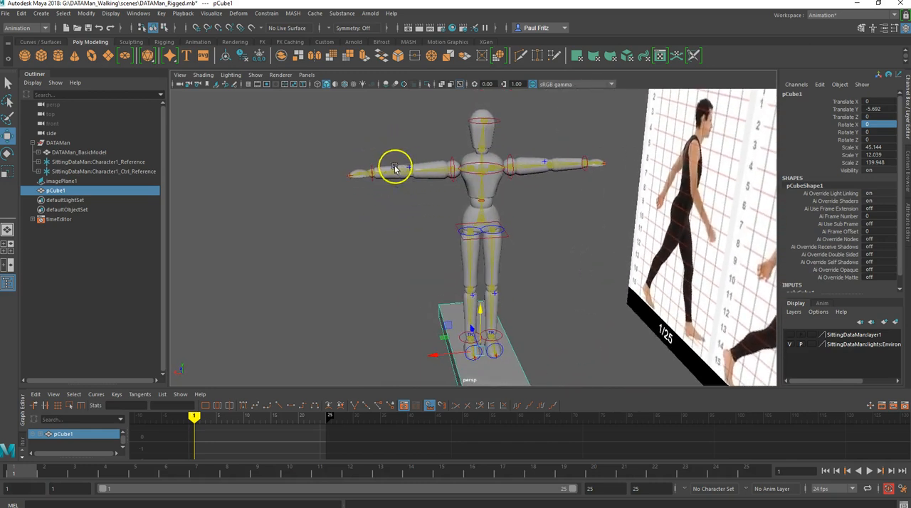
# - Select the spine, right wrist and left shoulder controls in turn to inspect the rig's upper-body handles
pyautogui.click(432, 168)
pyautogui.click(482, 191)
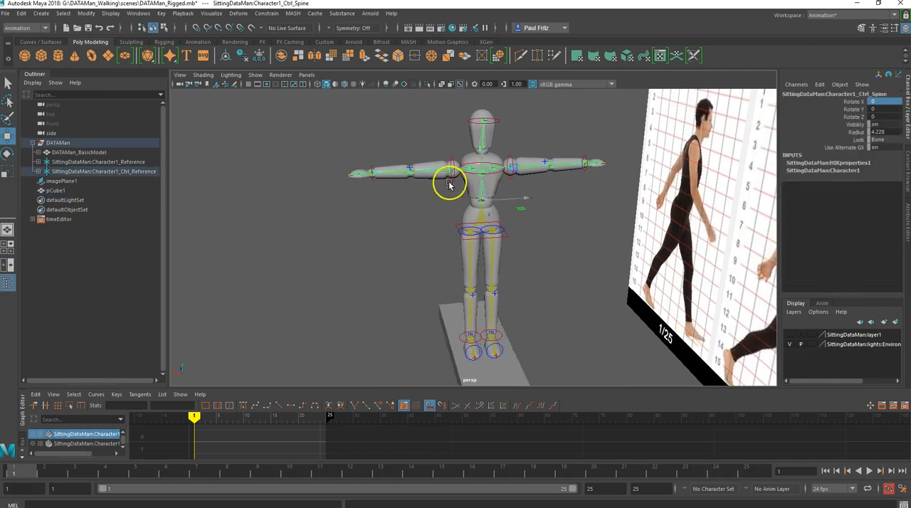
pyautogui.scroll(2, 446, 188)
pyautogui.keyDown('alt'); pyautogui.moveTo(399, 192); pyautogui.dragTo(459, 194); pyautogui.keyUp('alt')
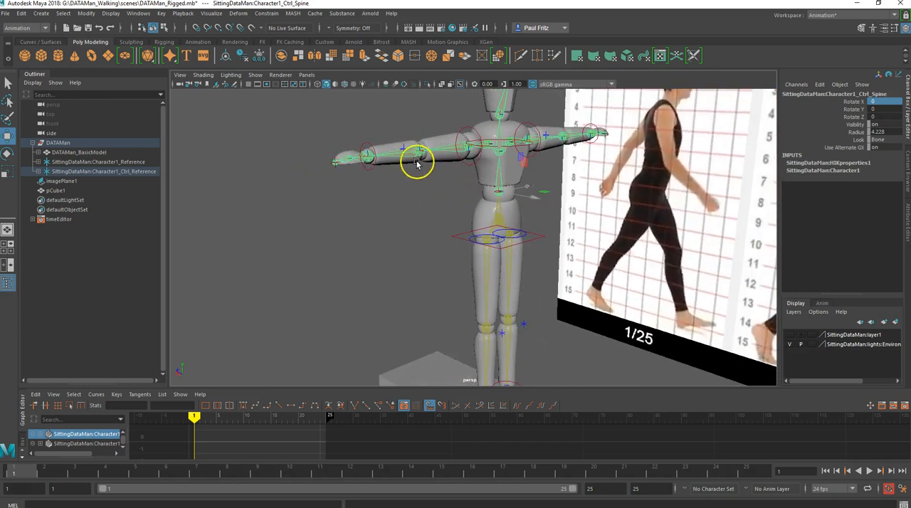
pyautogui.click(375, 159)
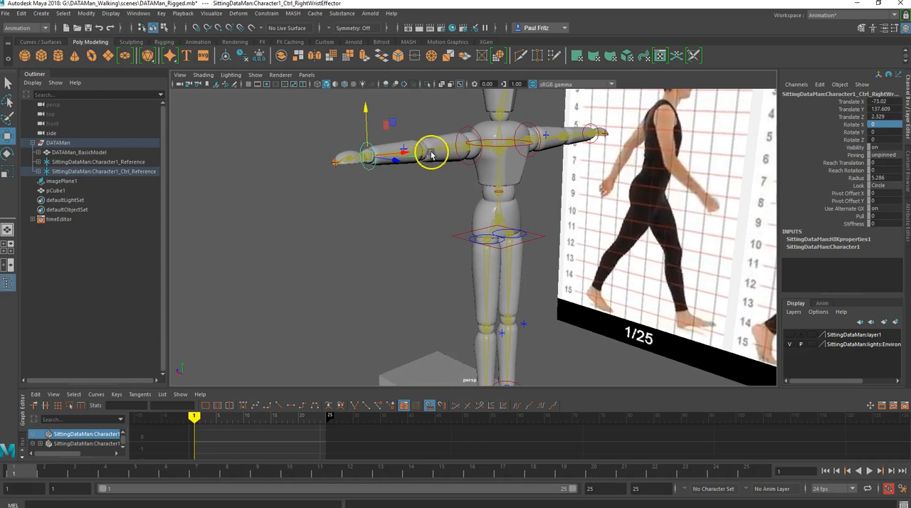
pyautogui.click(469, 131)
pyautogui.click(528, 130)
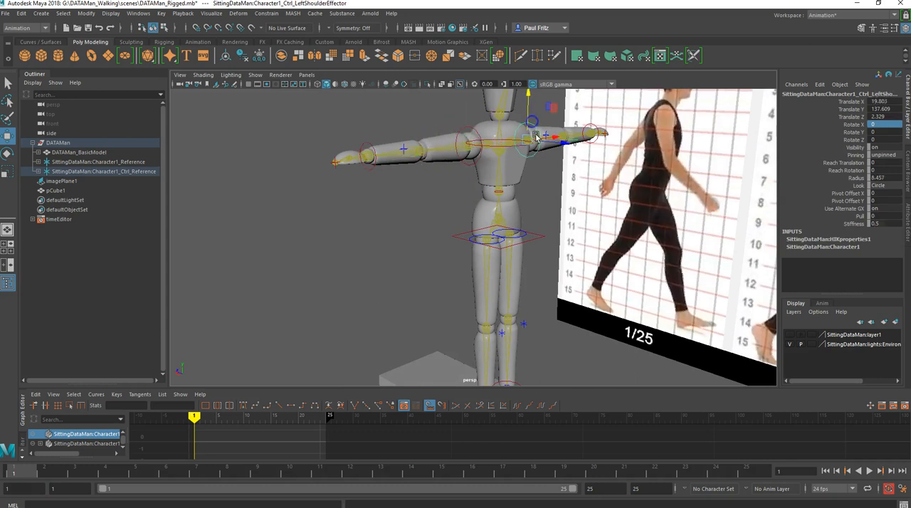
# - Select the hips control and examine the character from the front and the side
pyautogui.click(533, 238)
pyautogui.keyDown('alt'); pyautogui.moveTo(553, 201); pyautogui.dragTo(521, 200); pyautogui.keyUp('alt')
pyautogui.scroll(5, 555, 165)
pyautogui.keyDown('alt'); pyautogui.moveTo(540, 151); pyautogui.dragTo(524, 261, button='middle'); pyautogui.keyUp('alt')
pyautogui.scroll(-5, 470, 231)
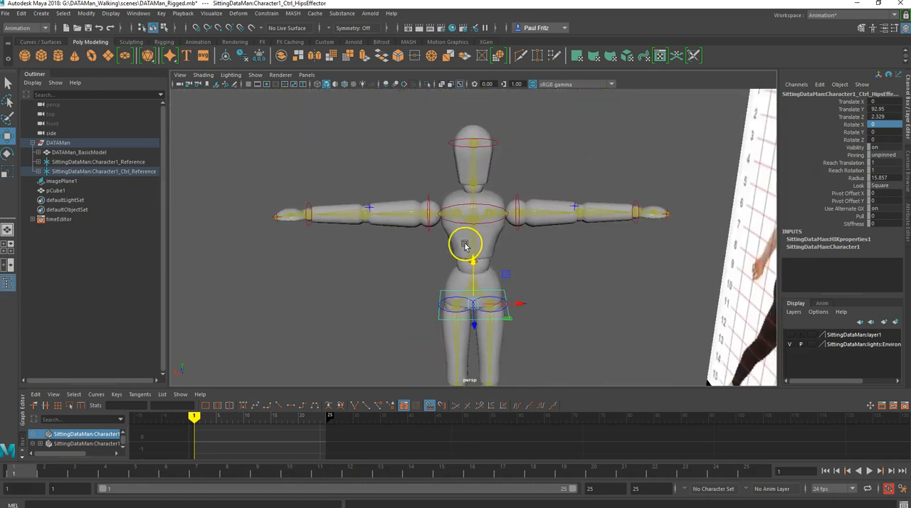
pyautogui.keyDown('alt'); pyautogui.moveTo(465, 244); pyautogui.dragTo(478, 192, button='middle'); pyautogui.keyUp('alt')
pyautogui.moveTo(478, 191)
pyautogui.keyDown('alt'); pyautogui.mouseDown()
pyautogui.moveTo(454, 187)
pyautogui.moveTo(476, 180)
pyautogui.mouseUp(); pyautogui.keyUp('alt')
pyautogui.keyDown('alt'); pyautogui.moveTo(414, 189); pyautogui.dragTo(433, 215); pyautogui.keyUp('alt')
pyautogui.keyDown('alt'); pyautogui.moveTo(432, 217); pyautogui.dragTo(432, 139, button='middle'); pyautogui.keyUp('alt')
pyautogui.keyDown('alt'); pyautogui.moveTo(429, 169); pyautogui.dragTo(478, 168); pyautogui.keyUp('alt')
pyautogui.moveTo(418, 169)
pyautogui.keyDown('alt'); pyautogui.mouseDown()
pyautogui.moveTo(409, 167)
pyautogui.moveTo(436, 173)
pyautogui.moveTo(423, 155)
pyautogui.mouseUp(); pyautogui.keyUp('alt')
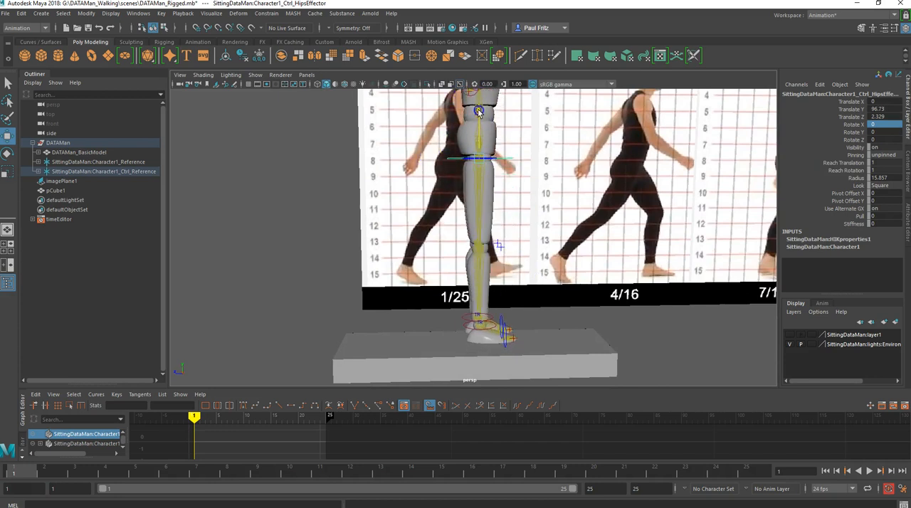
# - Try lowering the hips control to about 86.79 on Y so the knees bend, and undo the move
pyautogui.moveTo(476, 140)
pyautogui.mouseDown()
pyautogui.moveTo(479, 127)
pyautogui.moveTo(479, 151)
pyautogui.moveTo(478, 121)
pyautogui.moveTo(477, 133)
pyautogui.mouseUp()
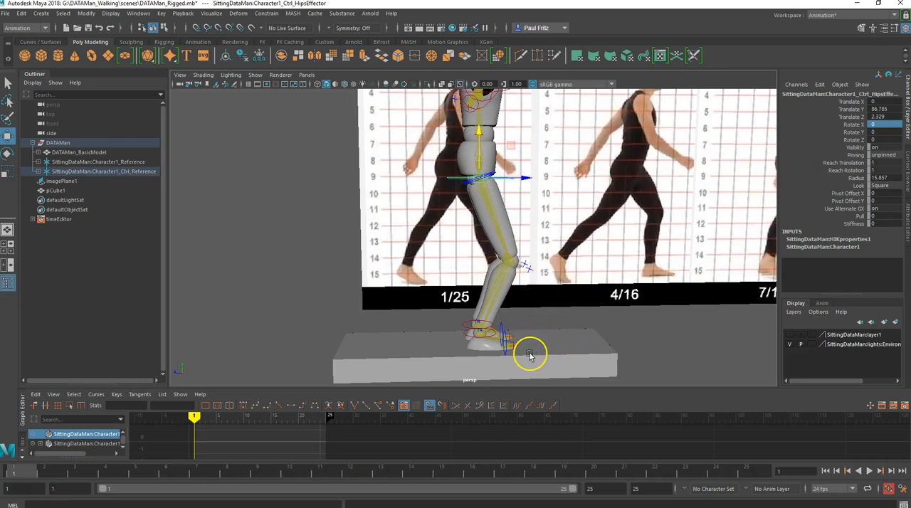
pyautogui.keyDown('alt'); pyautogui.moveTo(495, 326); pyautogui.dragTo(491, 314); pyautogui.keyUp('alt')
pyautogui.keyDown('alt'); pyautogui.moveTo(490, 319); pyautogui.dragTo(483, 299, button='middle'); pyautogui.keyUp('alt')
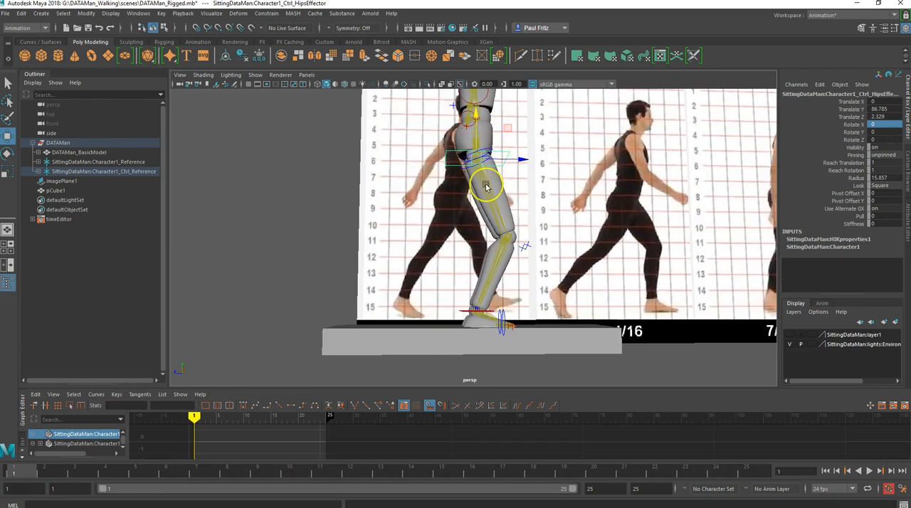
pyautogui.moveTo(477, 253)
pyautogui.keyDown('alt'); pyautogui.mouseDown()
pyautogui.moveTo(380, 256)
pyautogui.moveTo(380, 271)
pyautogui.moveTo(452, 265)
pyautogui.moveTo(455, 247)
pyautogui.moveTo(468, 257)
pyautogui.mouseUp(); pyautogui.keyUp('alt')
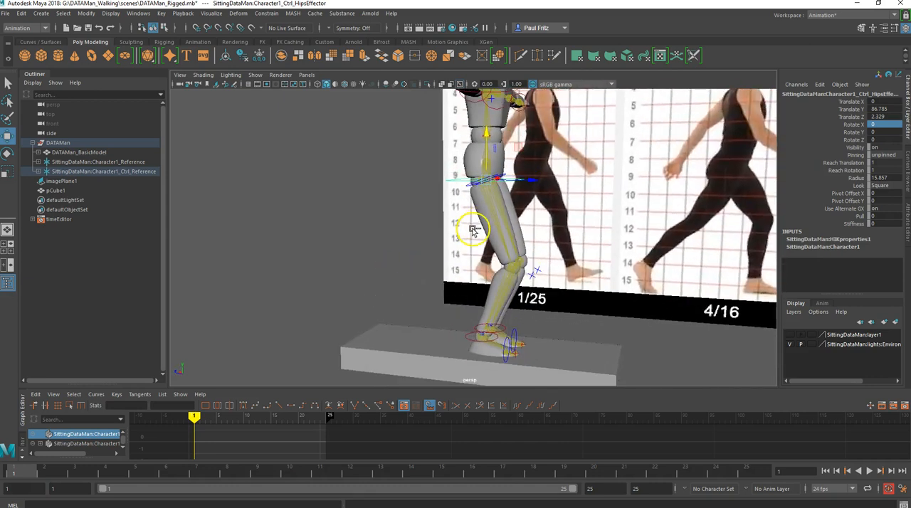
pyautogui.hotkey('ctrl', 'z')
# - Try lifting the right ankle control forward to about 29.7 in Y and 46.4 in Z, and undo the last move
pyautogui.moveTo(458, 240)
pyautogui.keyDown('alt'); pyautogui.mouseDown()
pyautogui.moveTo(443, 240)
pyautogui.moveTo(459, 249)
pyautogui.mouseUp(); pyautogui.keyUp('alt')
pyautogui.scroll(-2, 444, 240)
pyautogui.click(498, 322)
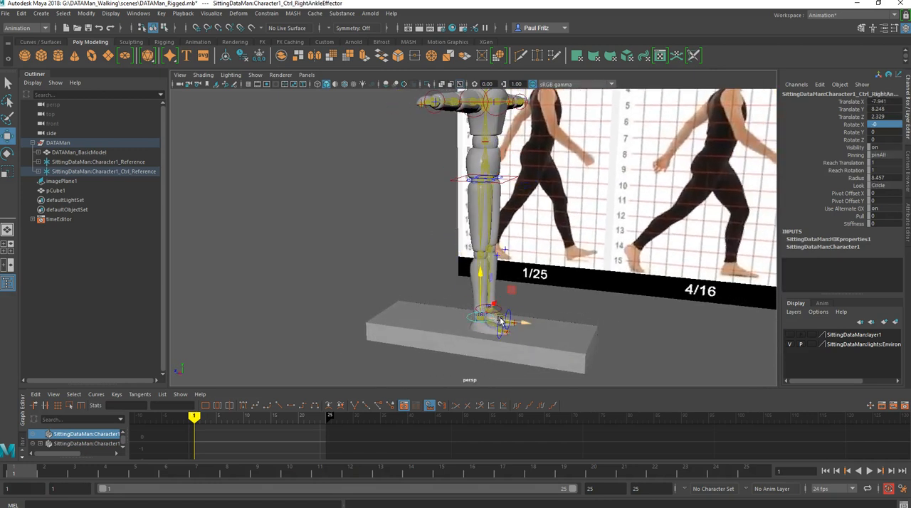
pyautogui.moveTo(443, 308)
pyautogui.keyDown('alt'); pyautogui.mouseDown()
pyautogui.moveTo(398, 299)
pyautogui.moveTo(449, 310)
pyautogui.mouseUp(); pyautogui.keyUp('alt')
pyautogui.moveTo(528, 325); pyautogui.dragTo(556, 301)
pyautogui.moveTo(524, 269); pyautogui.dragTo(521, 251)
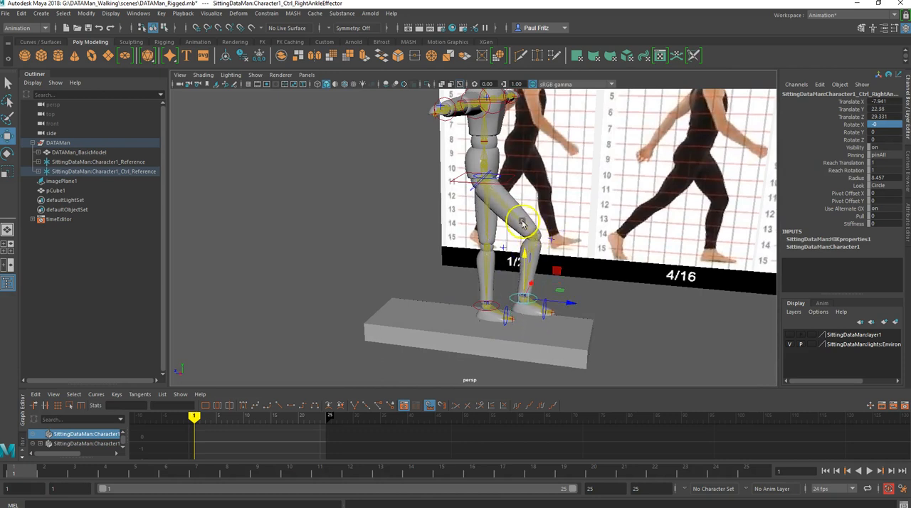
pyautogui.moveTo(524, 255); pyautogui.dragTo(570, 272)
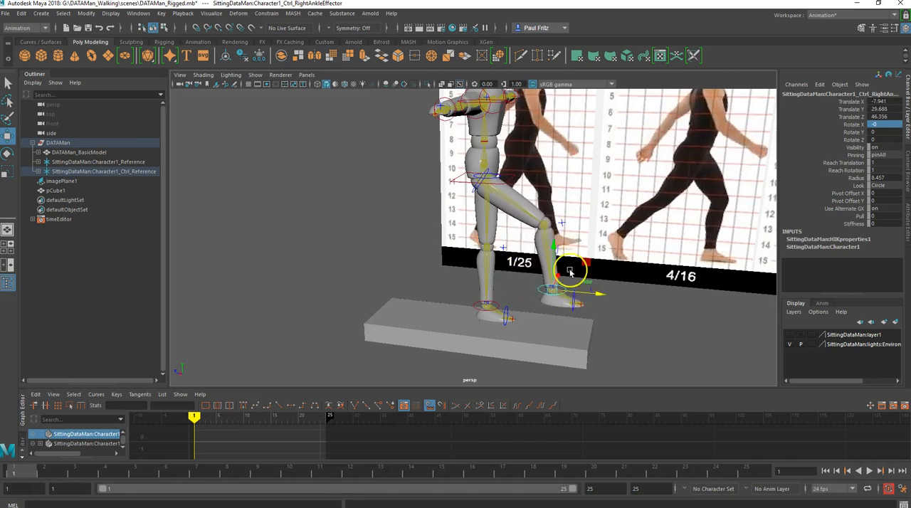
pyautogui.hotkey('ctrl', 'z')
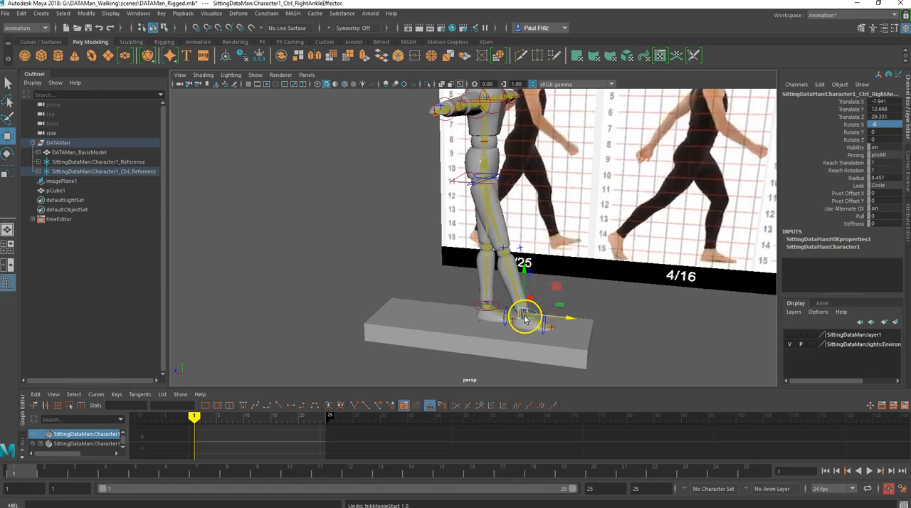
# - Try rotating the right foot at the ankle control, and undo all the right ankle changes
pyautogui.scroll(4, 525, 318)
pyautogui.press('e')
pyautogui.moveTo(562, 330); pyautogui.dragTo(579, 315)
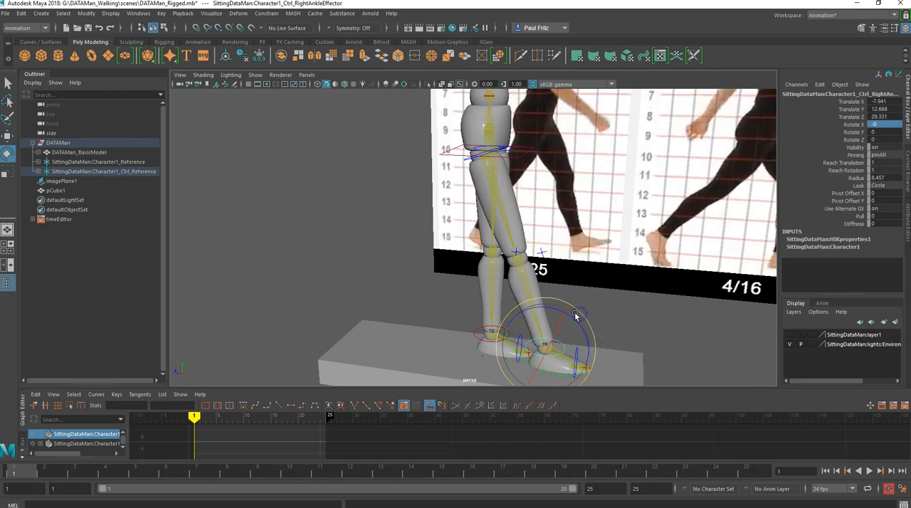
pyautogui.hotkey('ctrl', 'z')
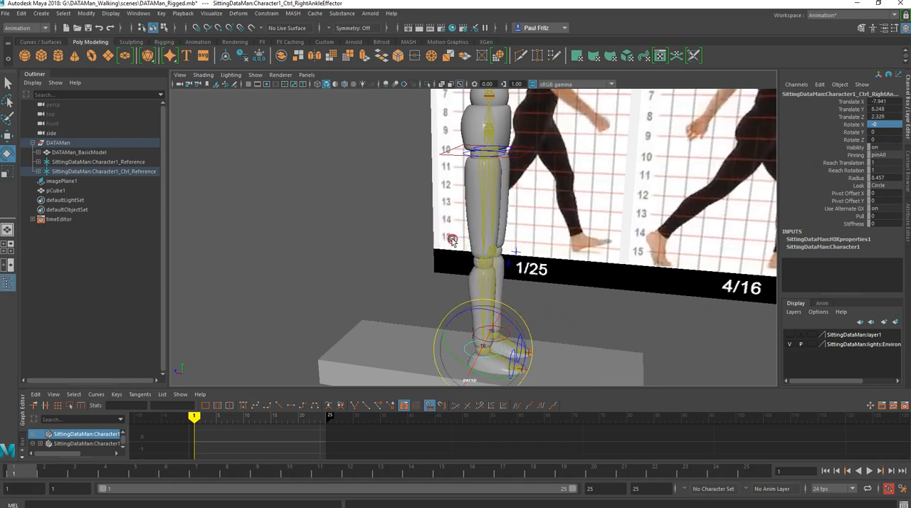
# - Rotate the right upper arm down beside the body, to about -66.4 in X, 84.0 in Y and -76.7 in Z
pyautogui.keyDown('alt'); pyautogui.moveTo(452, 240); pyautogui.dragTo(466, 266, button='middle'); pyautogui.keyUp('alt')
pyautogui.keyDown('alt'); pyautogui.moveTo(465, 267); pyautogui.dragTo(421, 234); pyautogui.keyUp('alt')
pyautogui.keyDown('alt'); pyautogui.moveTo(420, 234); pyautogui.dragTo(443, 305, button='middle'); pyautogui.keyUp('alt')
pyautogui.keyDown('alt'); pyautogui.moveTo(443, 305); pyautogui.dragTo(403, 254); pyautogui.keyUp('alt')
pyautogui.scroll(5, 403, 252)
pyautogui.keyDown('alt'); pyautogui.moveTo(409, 228); pyautogui.dragTo(433, 292, button='middle'); pyautogui.keyUp('alt')
pyautogui.keyDown('alt'); pyautogui.moveTo(415, 273); pyautogui.dragTo(399, 275); pyautogui.keyUp('alt')
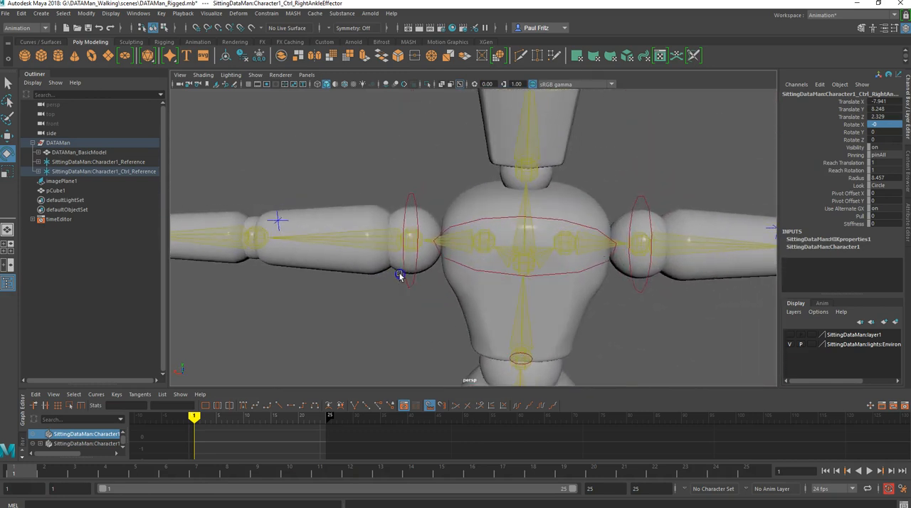
pyautogui.click(412, 240)
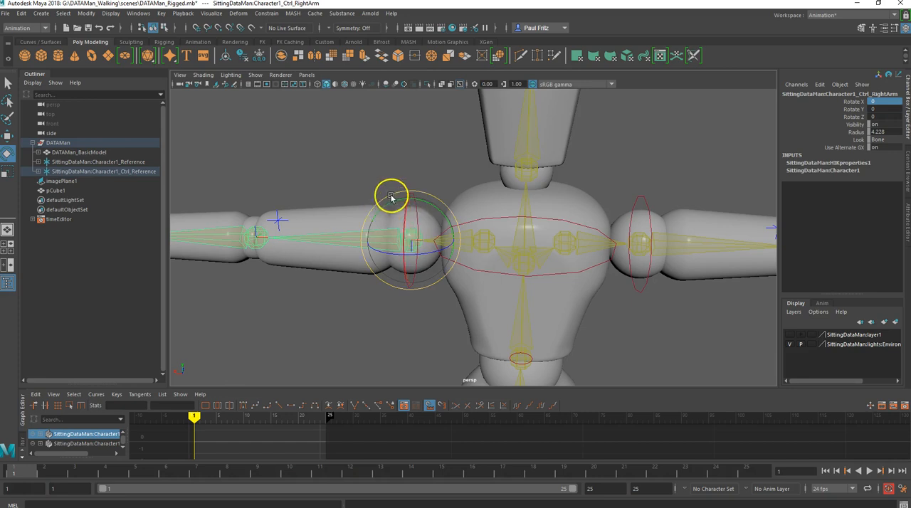
pyautogui.moveTo(390, 196); pyautogui.dragTo(375, 239)
pyautogui.scroll(-5, 351, 243)
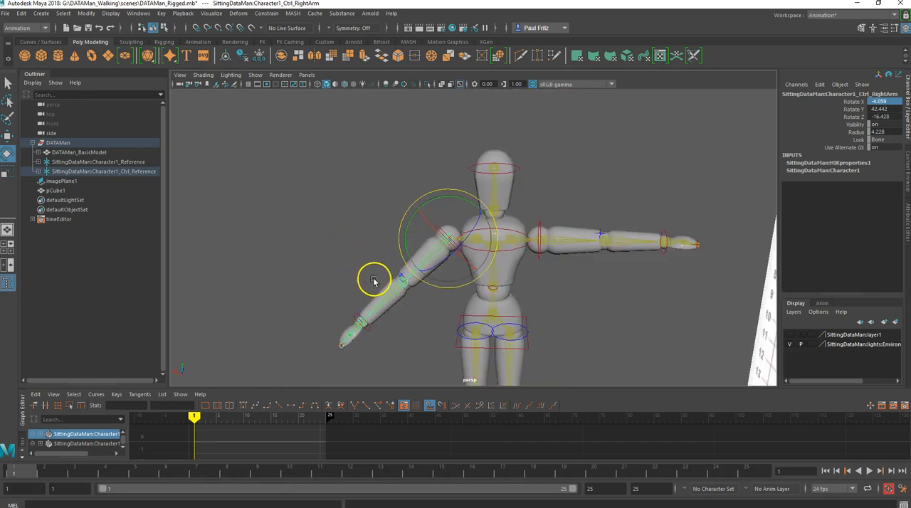
pyautogui.keyDown('alt'); pyautogui.moveTo(362, 266); pyautogui.dragTo(385, 242); pyautogui.keyUp('alt')
pyautogui.moveTo(411, 192); pyautogui.dragTo(413, 218)
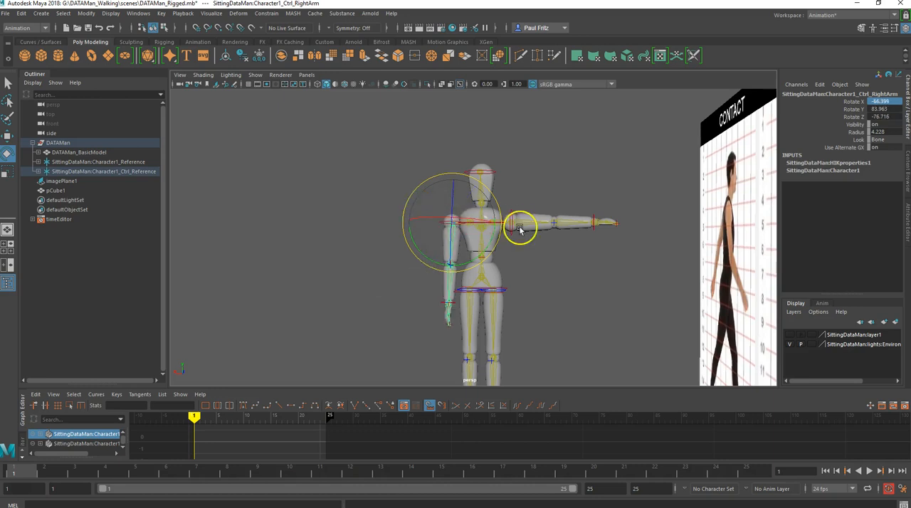
# - Rotate the left shoulder control so the left arm hangs beside the body, at about -90 in X and -81.3 in Z
pyautogui.scroll(8, 512, 226)
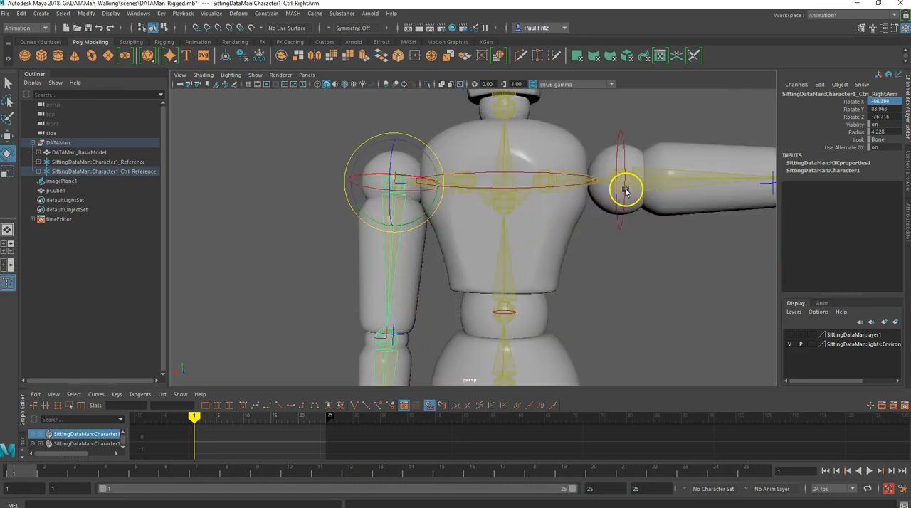
pyautogui.click(620, 198)
pyautogui.moveTo(661, 156); pyautogui.dragTo(595, 210)
pyautogui.scroll(-4, 643, 209)
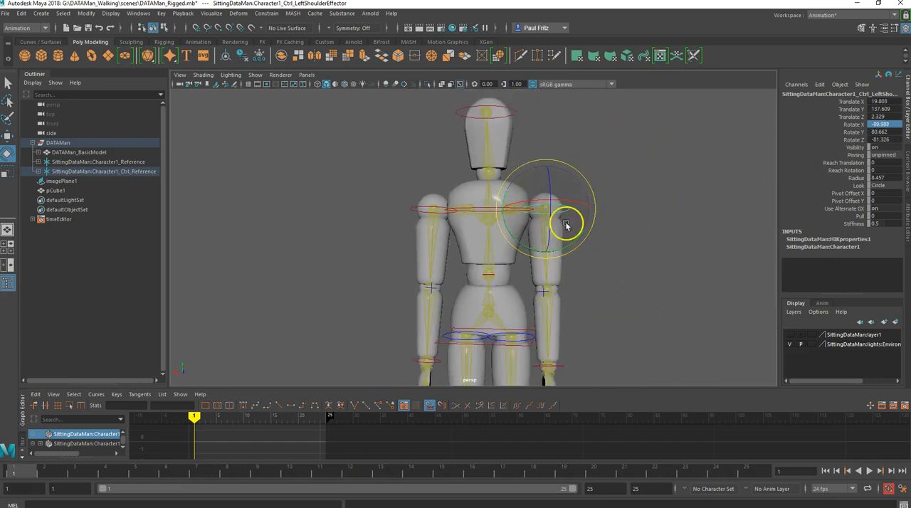
pyautogui.scroll(-3, 475, 255)
# - Try leaning the body forward by rotating the hips control to about 14.8 in Z, and undo the rotation
pyautogui.keyDown('alt'); pyautogui.moveTo(488, 254); pyautogui.dragTo(554, 261); pyautogui.keyUp('alt')
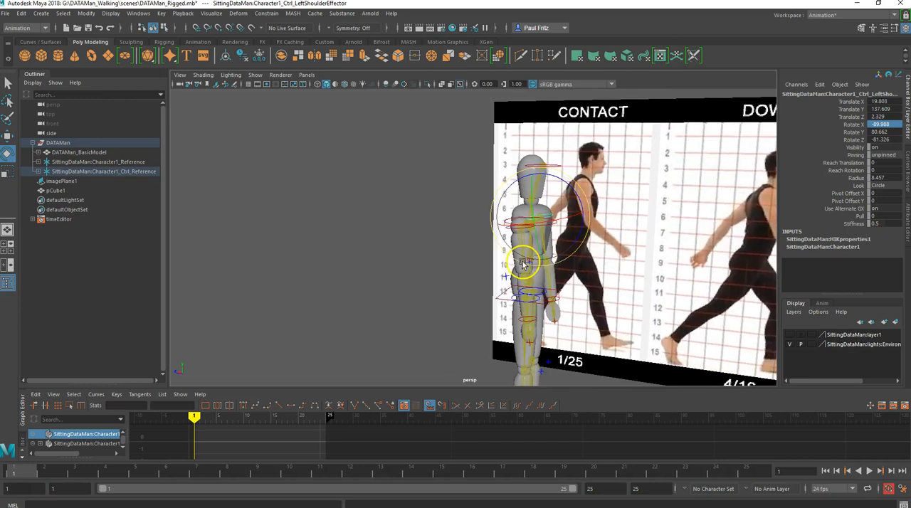
pyautogui.scroll(3, 503, 261)
pyautogui.moveTo(489, 258)
pyautogui.keyDown('alt'); pyautogui.mouseDown()
pyautogui.moveTo(460, 254)
pyautogui.moveTo(492, 259)
pyautogui.mouseUp(); pyautogui.keyUp('alt')
pyautogui.click(530, 297)
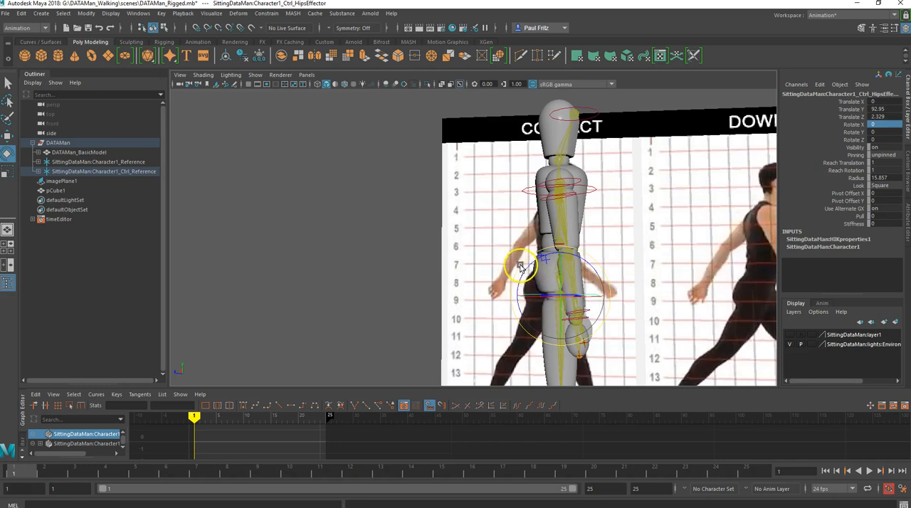
pyautogui.moveTo(523, 265); pyautogui.dragTo(526, 264)
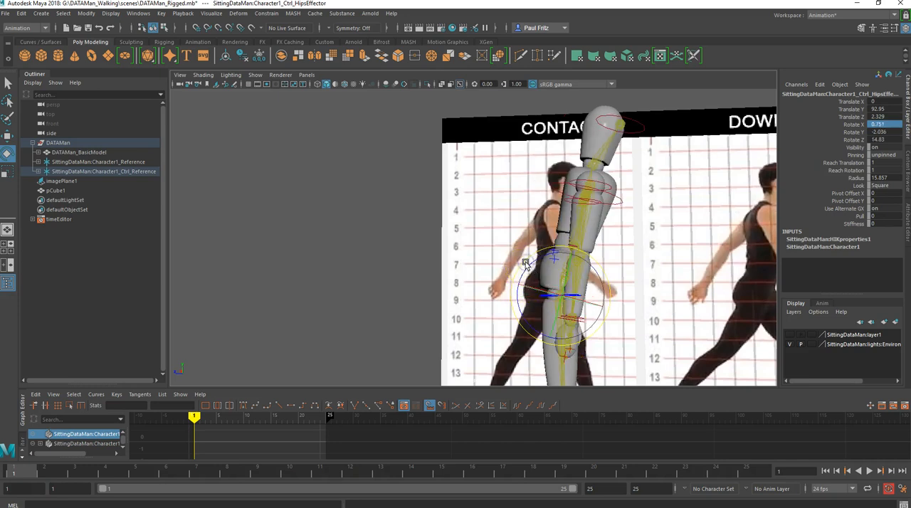
pyautogui.hotkey('ctrl', 'z')
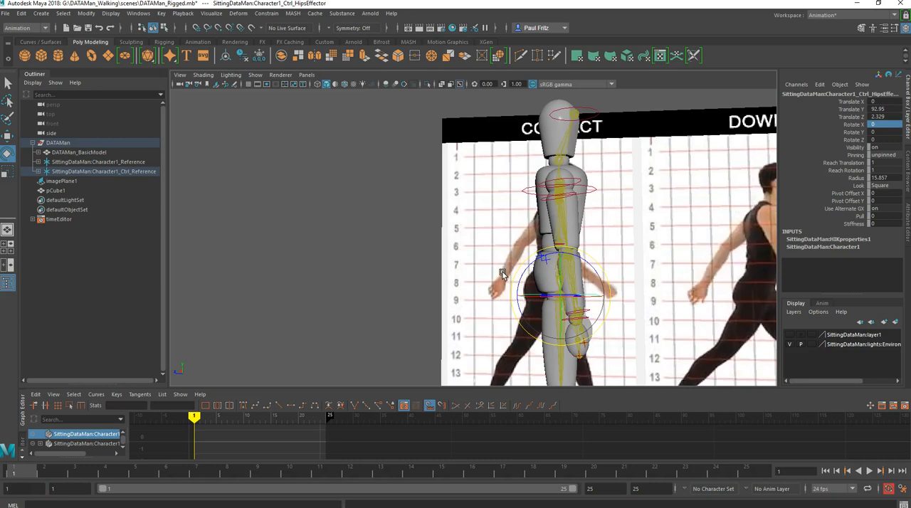
pyautogui.hotkey('shift', 'z')
pyautogui.hotkey('ctrl', 'z')
pyautogui.hotkey('ctrl', 'z')
# - Try bending the right toes upward by rotating the right foot's middle joint, and undo the rotation
pyautogui.keyDown('alt'); pyautogui.moveTo(496, 280); pyautogui.dragTo(487, 214, button='middle'); pyautogui.keyUp('alt')
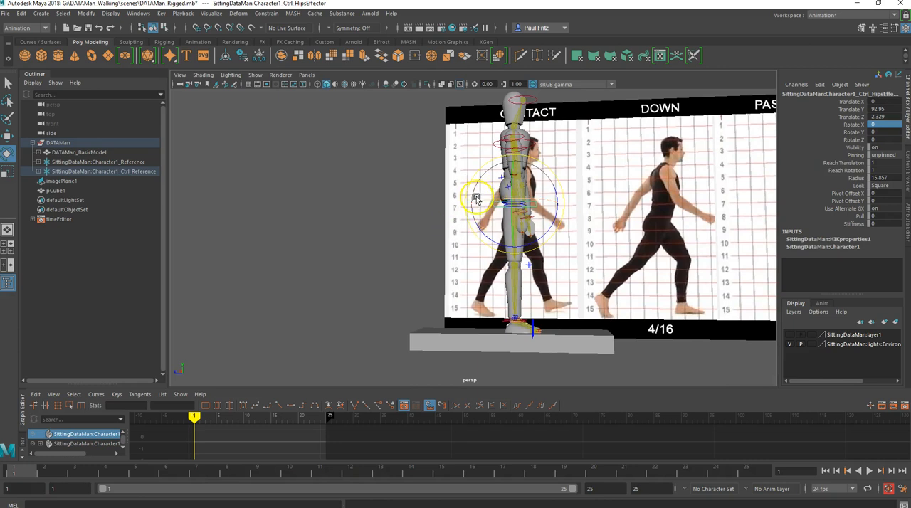
pyautogui.moveTo(477, 195)
pyautogui.keyDown('alt'); pyautogui.mouseDown()
pyautogui.moveTo(399, 197)
pyautogui.moveTo(462, 198)
pyautogui.mouseUp(); pyautogui.keyUp('alt')
pyautogui.keyDown('alt'); pyautogui.moveTo(500, 272); pyautogui.dragTo(530, 283, button='right'); pyautogui.keyUp('alt')
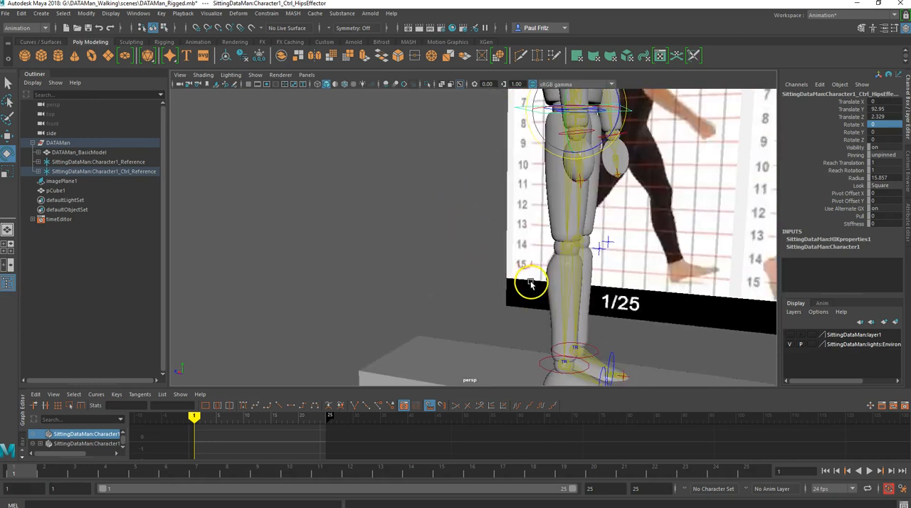
pyautogui.keyDown('alt'); pyautogui.moveTo(533, 274); pyautogui.dragTo(491, 225, button='middle'); pyautogui.keyUp('alt')
pyautogui.keyDown('alt'); pyautogui.moveTo(491, 224); pyautogui.dragTo(505, 225); pyautogui.keyUp('alt')
pyautogui.scroll(3, 535, 292)
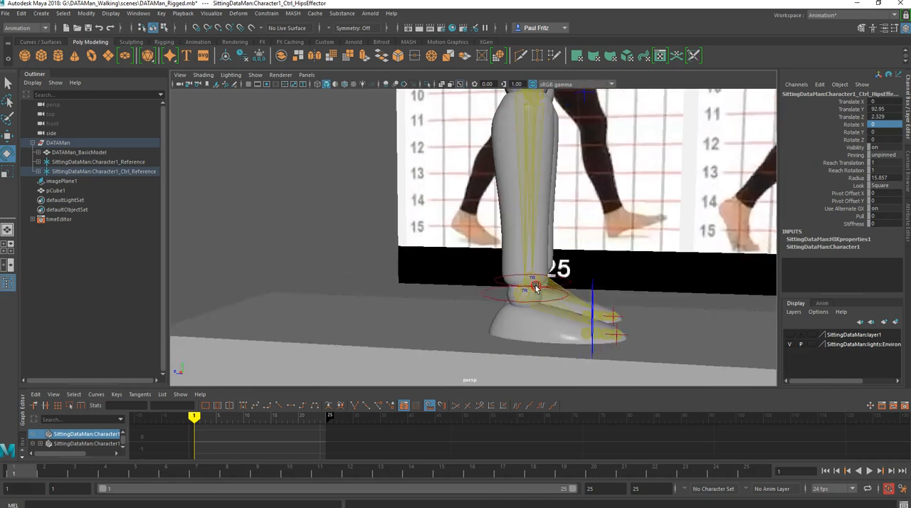
pyautogui.keyDown('alt'); pyautogui.moveTo(535, 288); pyautogui.dragTo(507, 249, button='middle'); pyautogui.keyUp('alt')
pyautogui.click(547, 278)
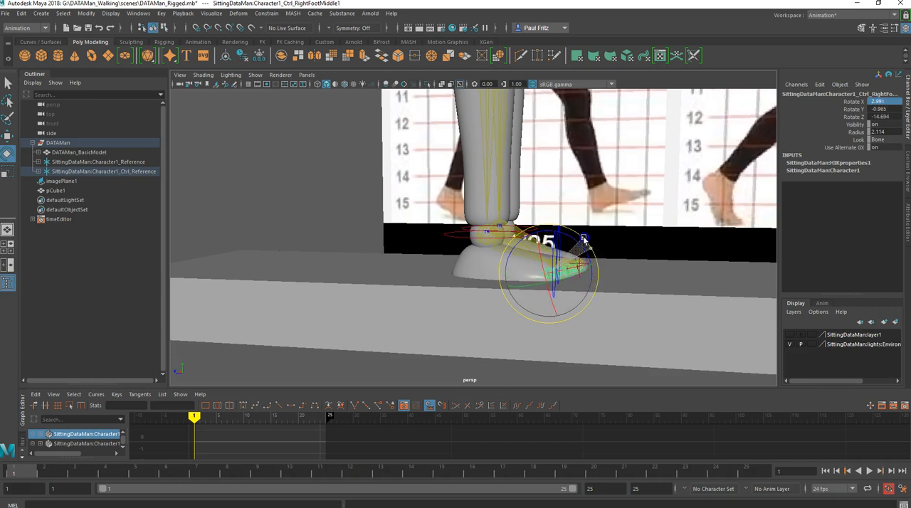
pyautogui.moveTo(583, 240); pyautogui.dragTo(574, 230)
pyautogui.hotkey('ctrl', 'z')
pyautogui.hotkey('ctrl', 'z')
pyautogui.hotkey('ctrl', 'z')
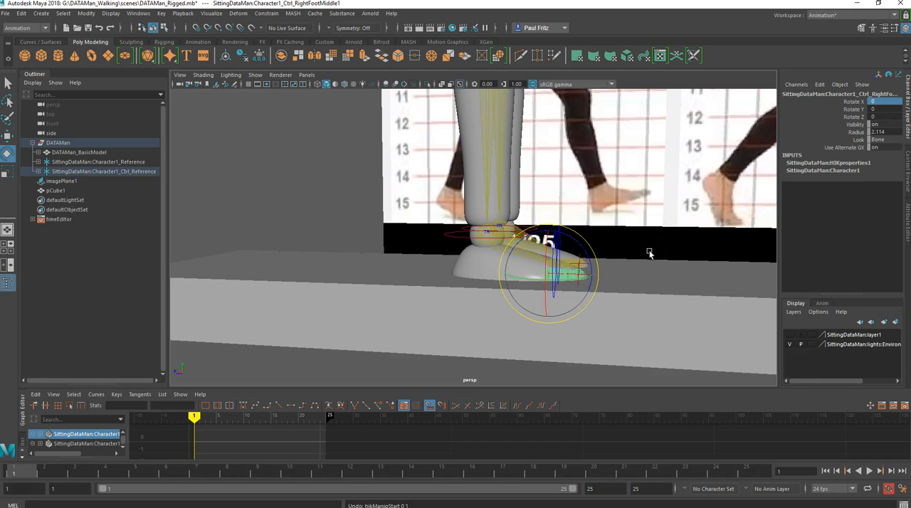
# - Return to the full-size side view of the character against the walk reference image
pyautogui.press('space')
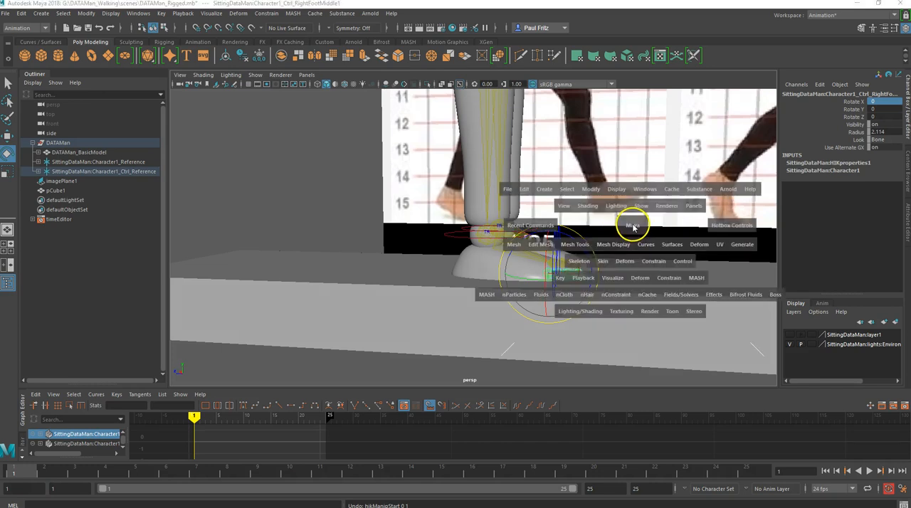
pyautogui.press('space')
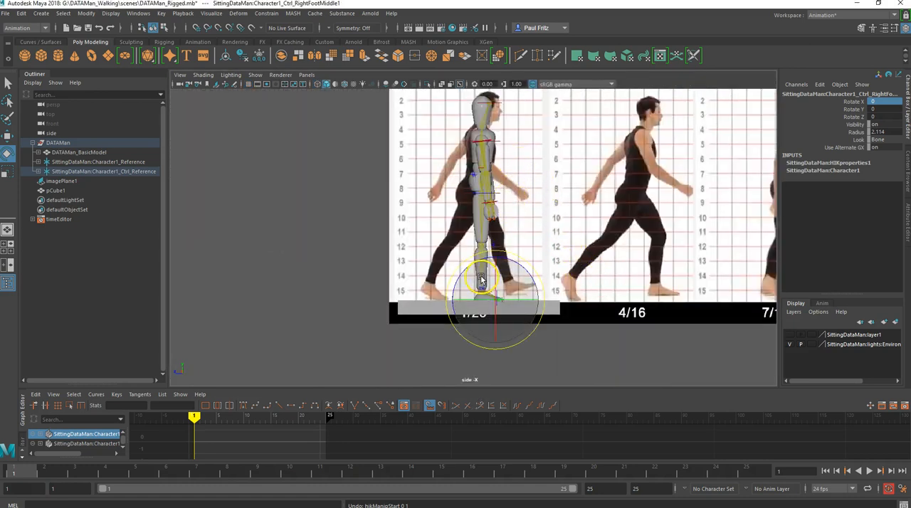
# - Select the right ankle control and shift it slightly backward to about 8.5 in Y and -3.7 in Z
pyautogui.press('q')
pyautogui.scroll(2, 484, 287)
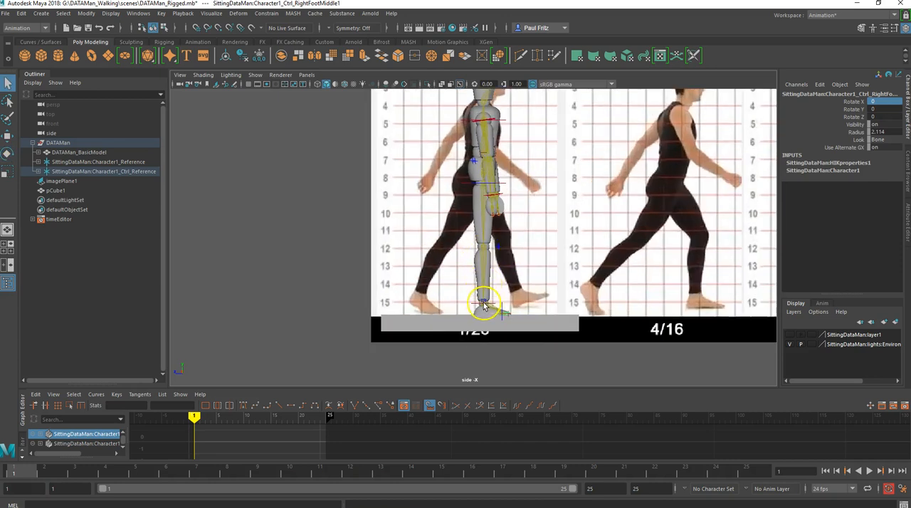
pyautogui.click(484, 305)
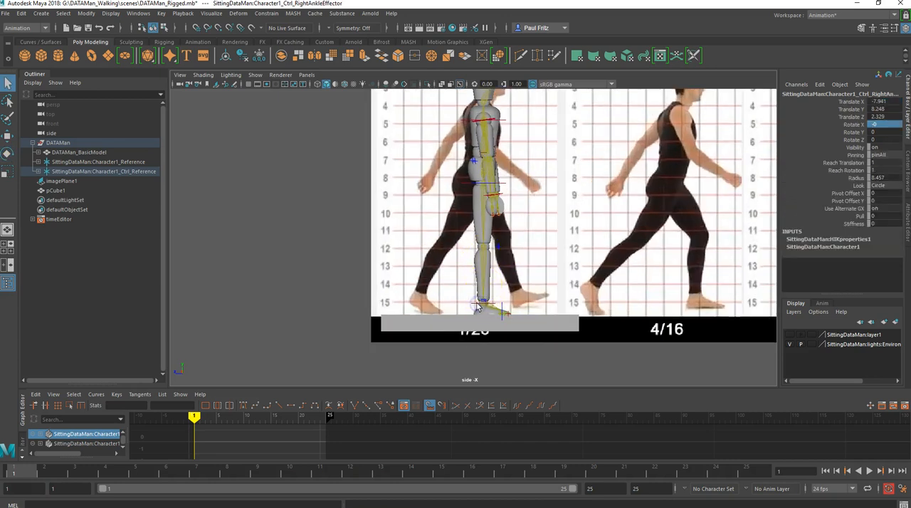
pyautogui.scroll(4, 475, 298)
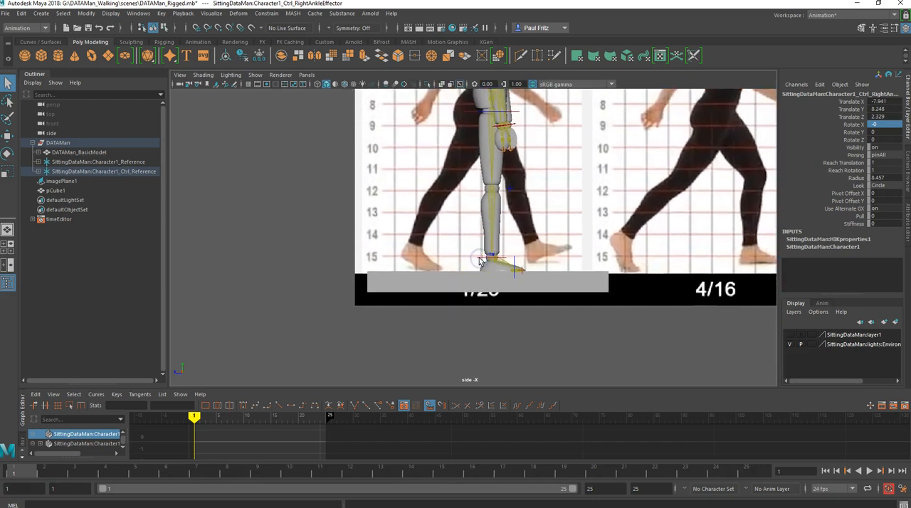
pyautogui.press('w')
pyautogui.moveTo(542, 258)
pyautogui.mouseDown()
pyautogui.moveTo(491, 255)
pyautogui.moveTo(530, 256)
pyautogui.mouseUp()
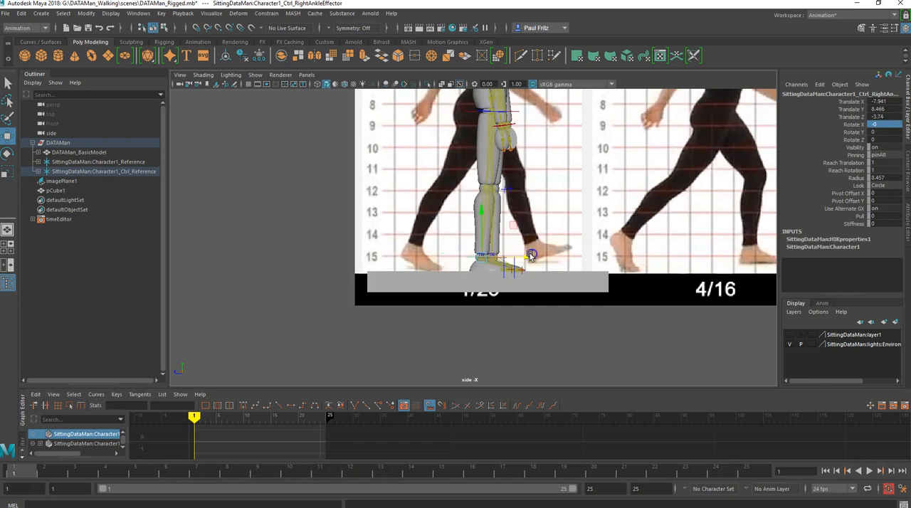
# - Move the right ankle control behind the body to about 21.9 in Y and -43.8 in Z, and rotate it to 45 in Z
pyautogui.press('space')
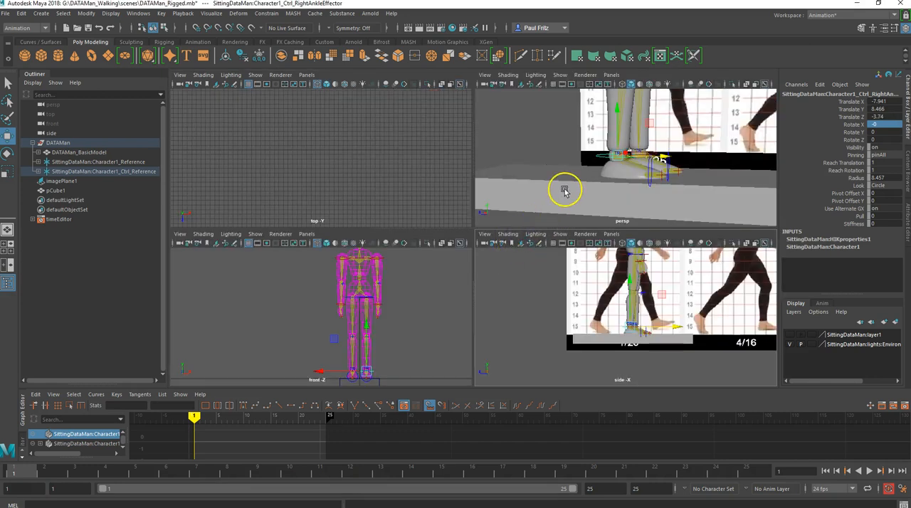
pyautogui.moveTo(564, 187)
pyautogui.keyDown('alt'); pyautogui.mouseDown()
pyautogui.moveTo(514, 189)
pyautogui.moveTo(566, 189)
pyautogui.mouseUp(); pyautogui.keyUp('alt')
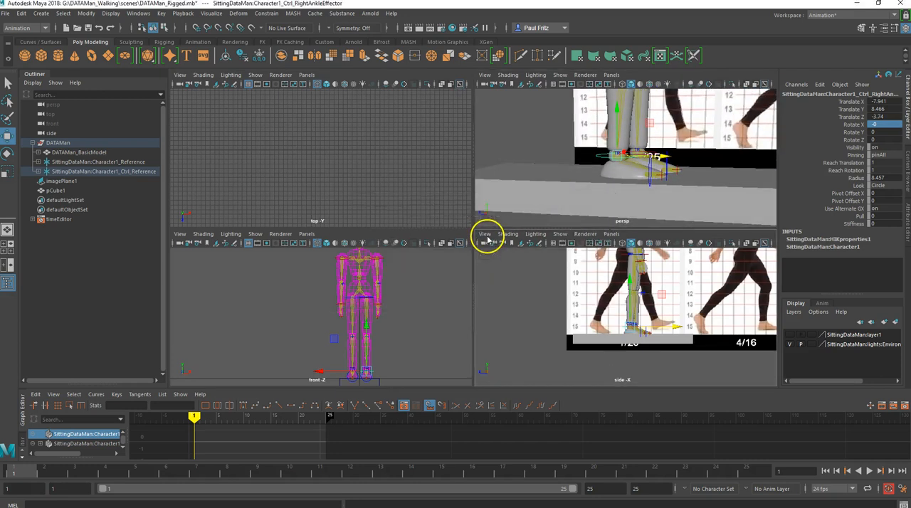
pyautogui.press('space')
pyautogui.scroll(2, 455, 268)
pyautogui.scroll(-4, 458, 260)
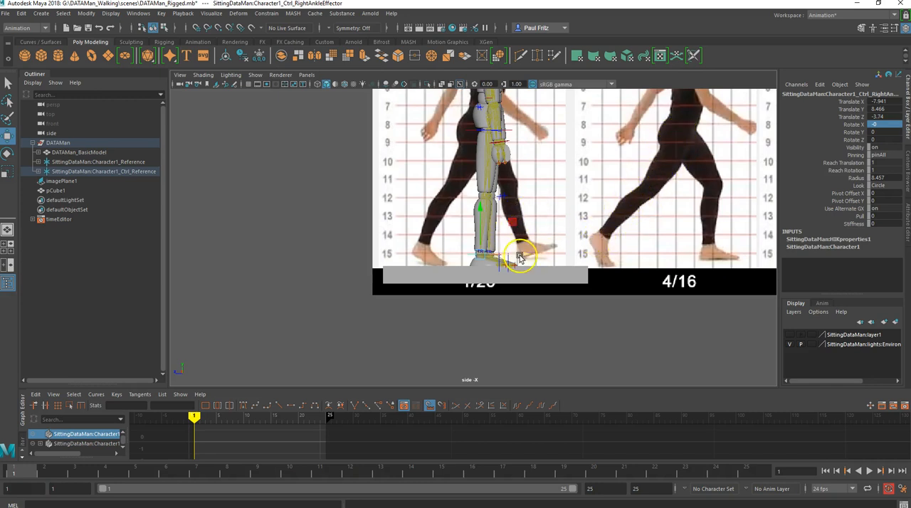
pyautogui.moveTo(517, 256); pyautogui.dragTo(452, 255)
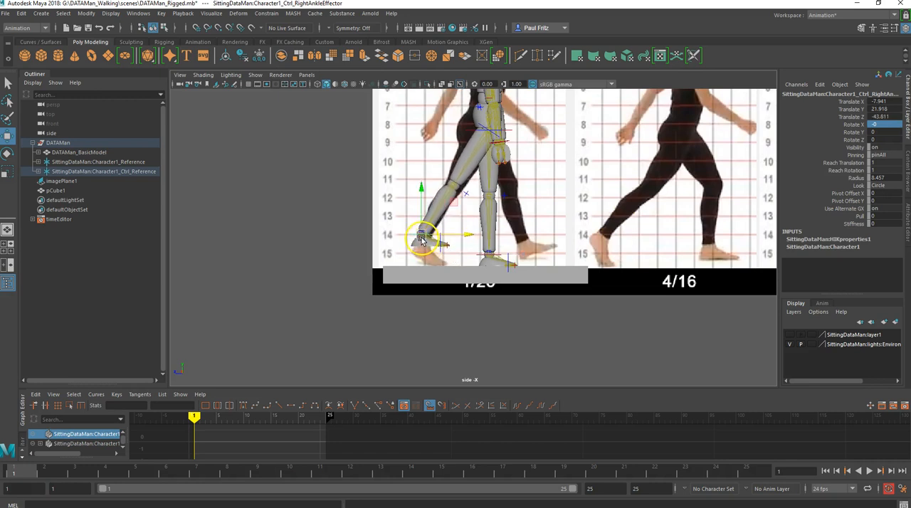
pyautogui.press('e')
pyautogui.moveTo(460, 206); pyautogui.dragTo(459, 231)
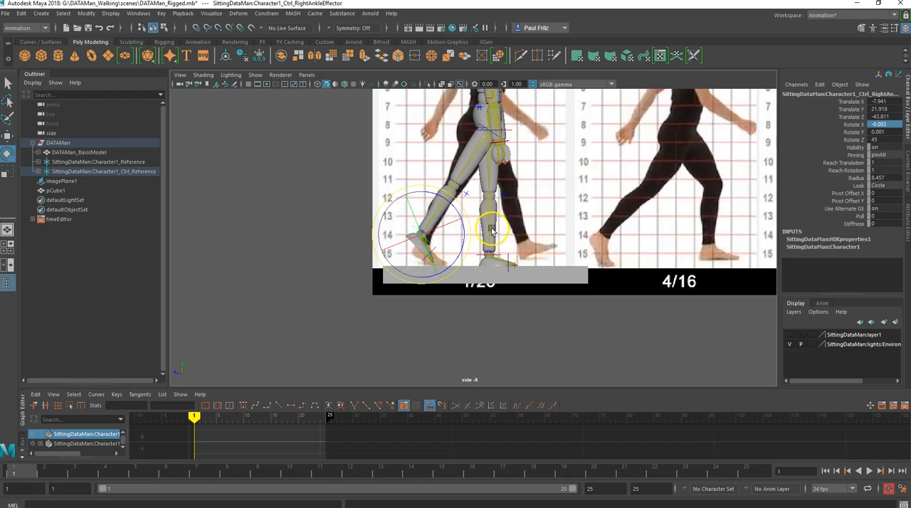
# - Move the left ankle control forward to about 17.1 in Y and 39.9 in Z, and rotate it to -30 in Z
pyautogui.click(494, 257)
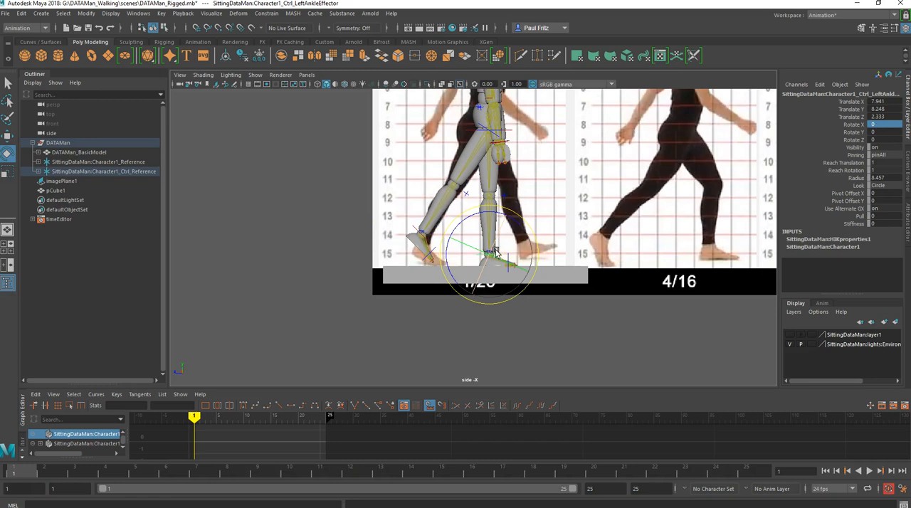
pyautogui.press('w')
pyautogui.moveTo(532, 257); pyautogui.dragTo(574, 245)
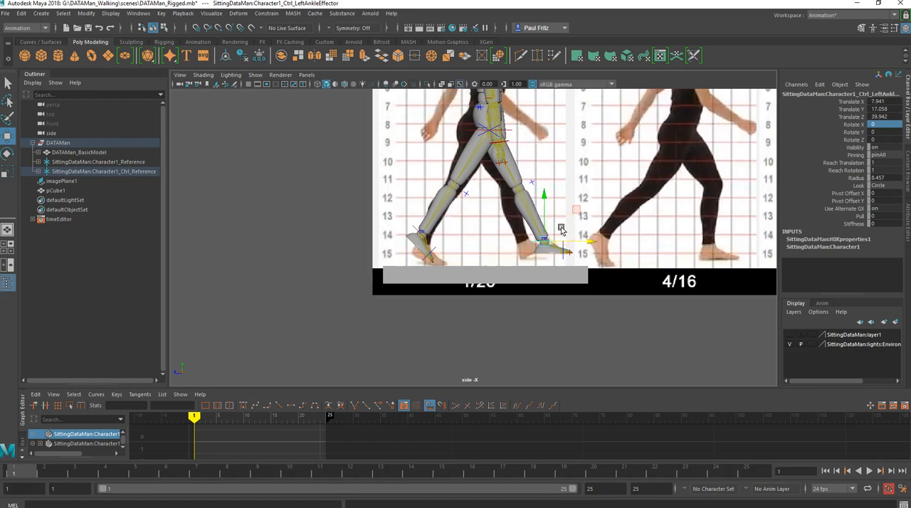
pyautogui.press('e')
pyautogui.moveTo(577, 205); pyautogui.dragTo(565, 194)
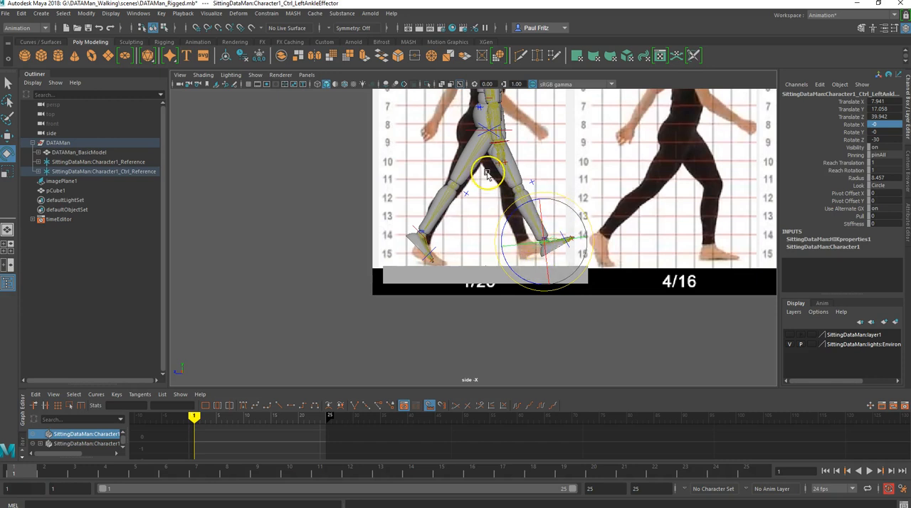
# - Reposition the right ankle control farther back and up, at about 25.6 in Y and -49 in Z
pyautogui.click(422, 230)
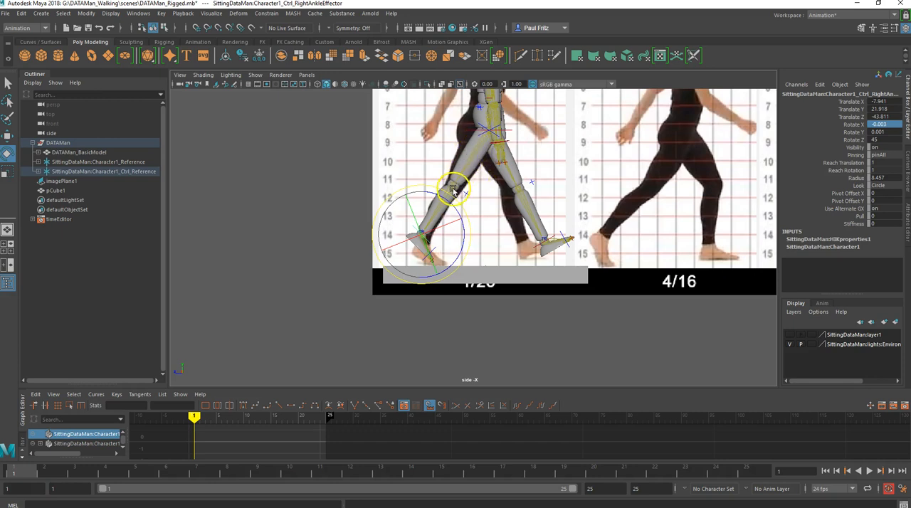
pyautogui.press('w')
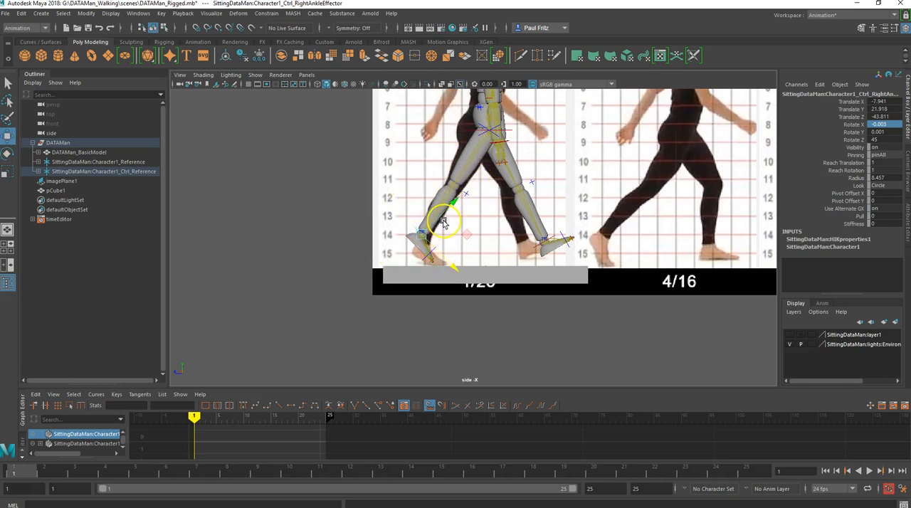
pyautogui.moveTo(453, 269); pyautogui.dragTo(437, 267)
pyautogui.moveTo(443, 198); pyautogui.dragTo(438, 201)
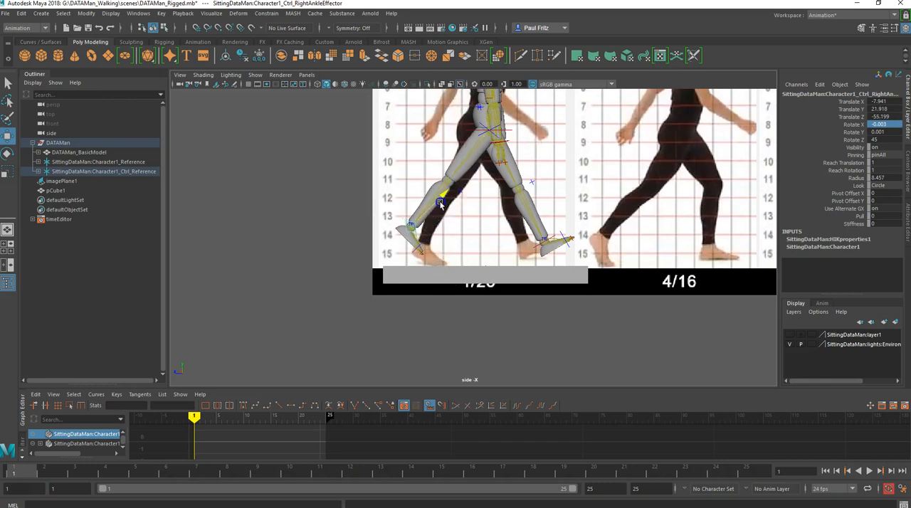
pyautogui.moveTo(440, 204); pyautogui.dragTo(444, 257)
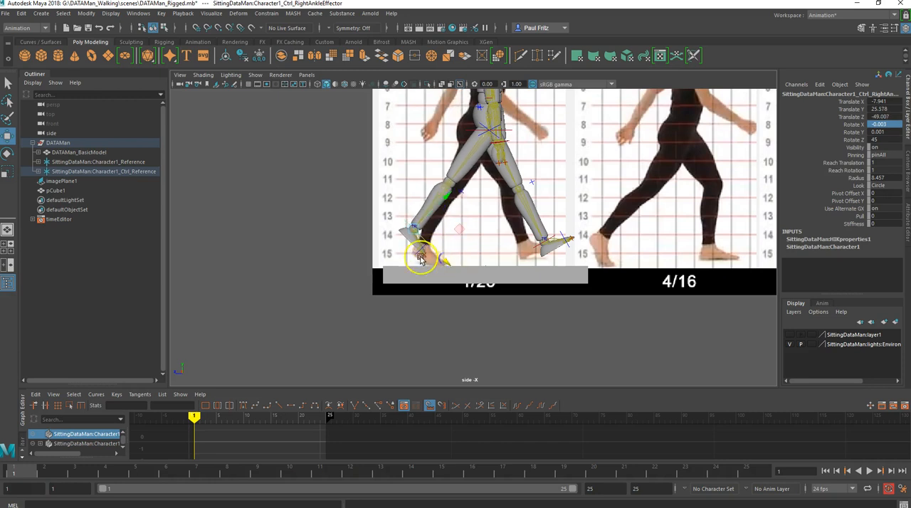
# - Bend the right toes by rotating the right foot's middle joint to -30 in Z
pyautogui.scroll(2, 421, 254)
pyautogui.click(382, 261)
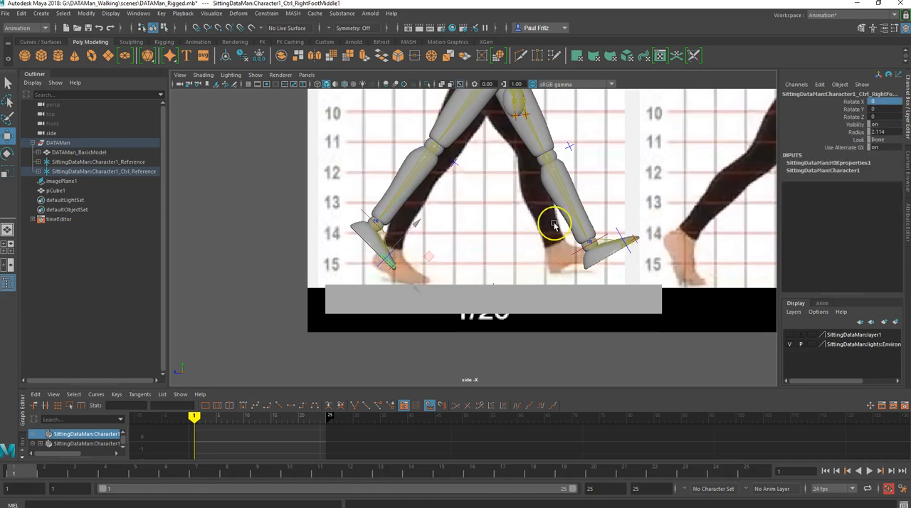
pyautogui.press('e')
pyautogui.moveTo(410, 231)
pyautogui.mouseDown()
pyautogui.moveTo(427, 234)
pyautogui.moveTo(418, 221)
pyautogui.mouseUp()
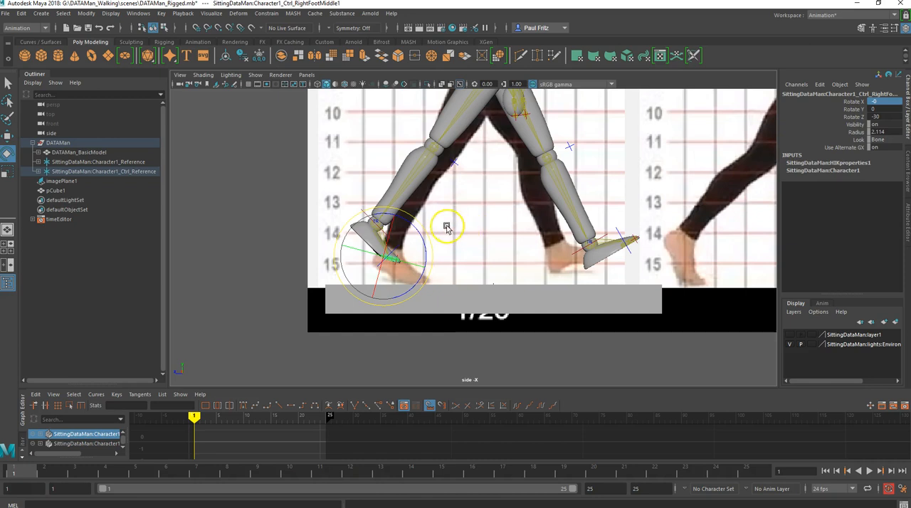
pyautogui.scroll(-4, 484, 218)
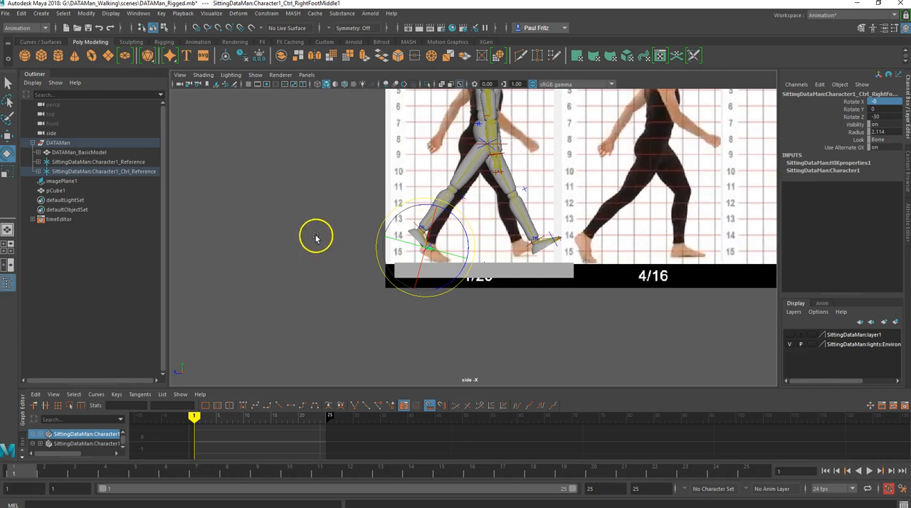
# - Lower the hips control to about 88.7 in Y, and move the right ankle control to about 19.7 in Y and -46.9 in Z
pyautogui.scroll(2, 461, 180)
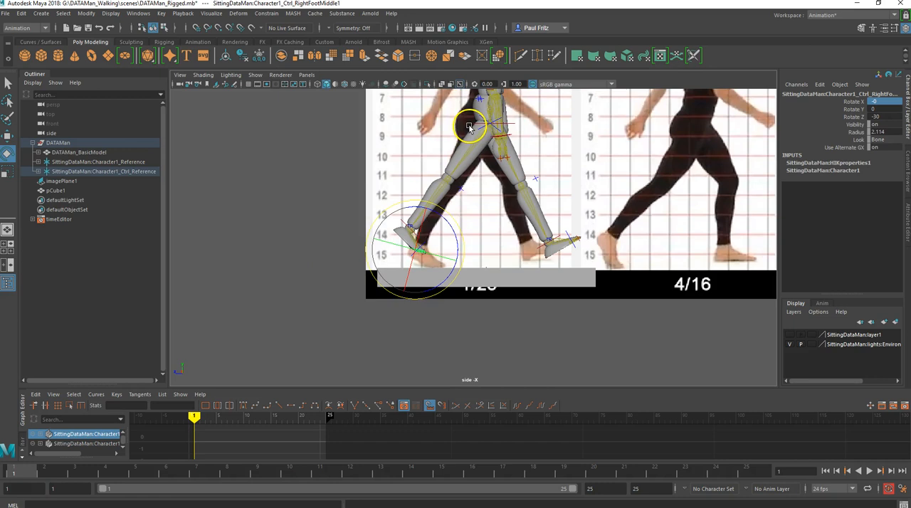
pyautogui.click(466, 126)
pyautogui.press('w')
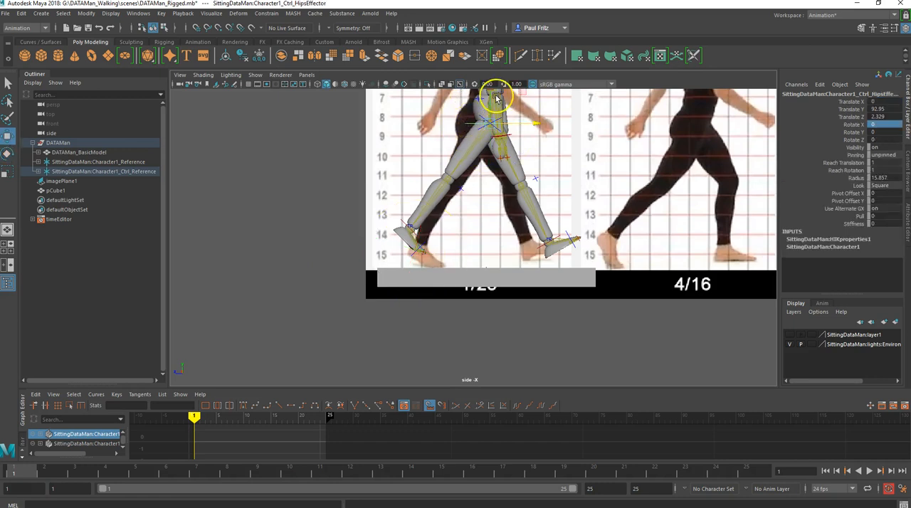
pyautogui.moveTo(490, 97); pyautogui.dragTo(487, 106)
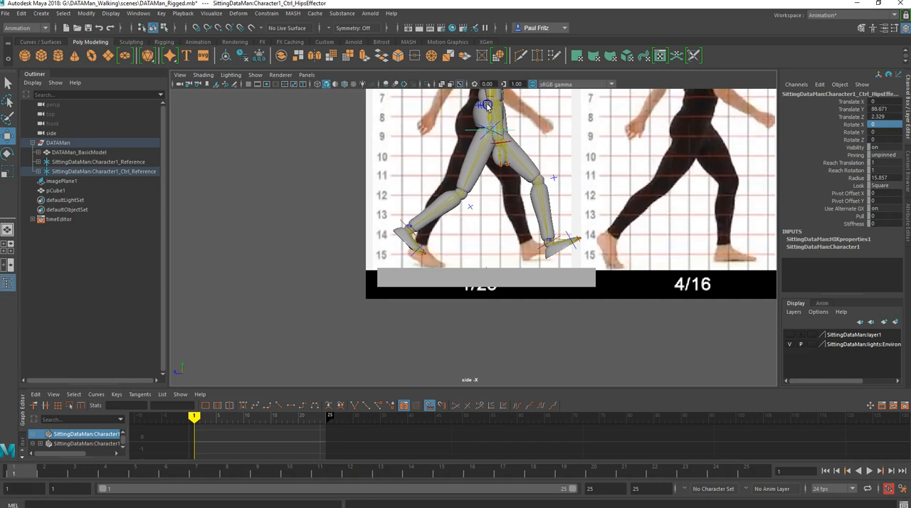
pyautogui.click(402, 225)
pyautogui.moveTo(409, 233); pyautogui.dragTo(411, 242)
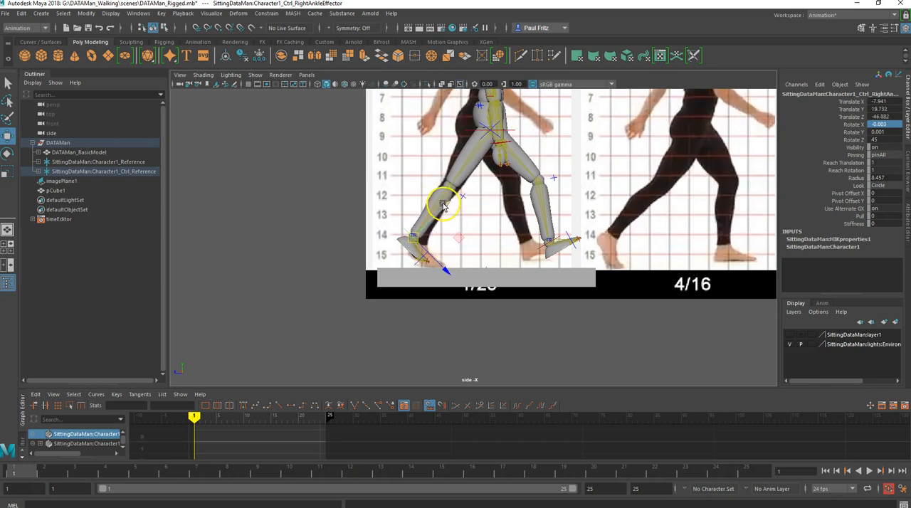
# - Move the left ankle control down and back toward the reference front foot, at about 9.5 in Y and 32.4 in Z
pyautogui.scroll(-4, 446, 202)
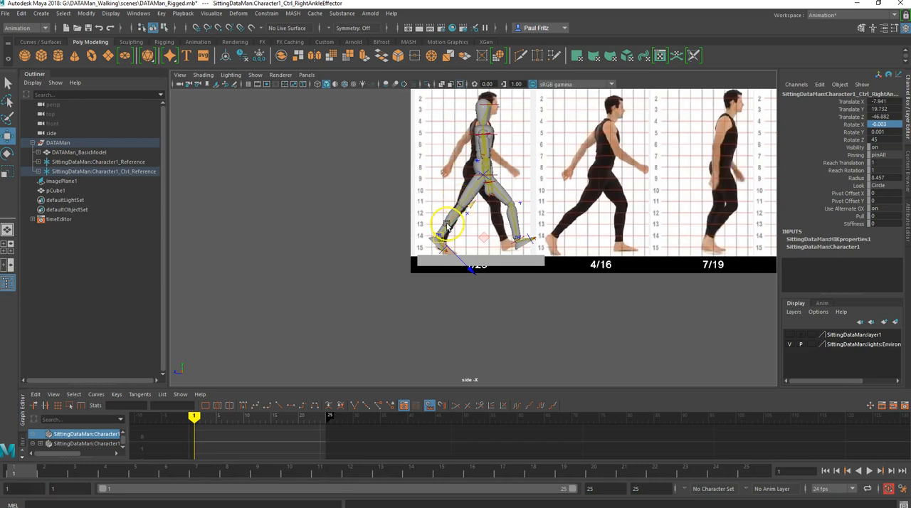
pyautogui.scroll(1, 447, 214)
pyautogui.scroll(2, 443, 222)
pyautogui.scroll(1, 441, 225)
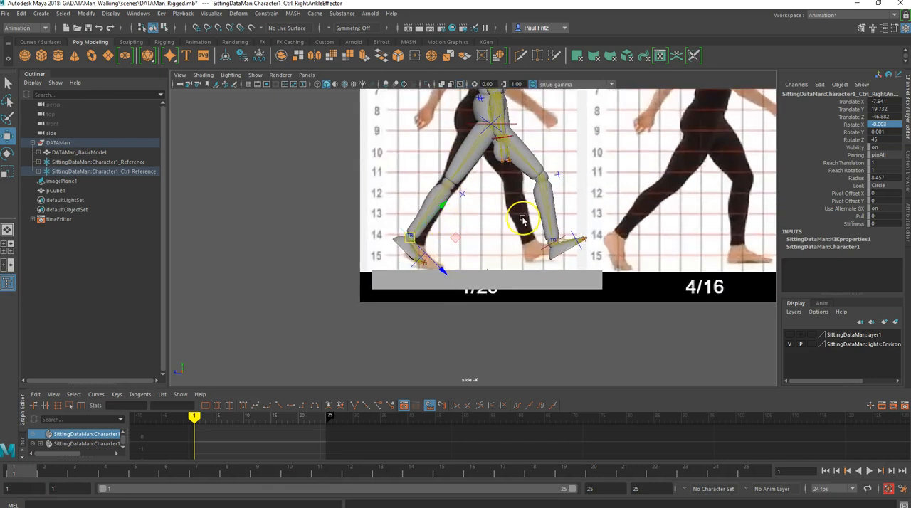
pyautogui.click(548, 244)
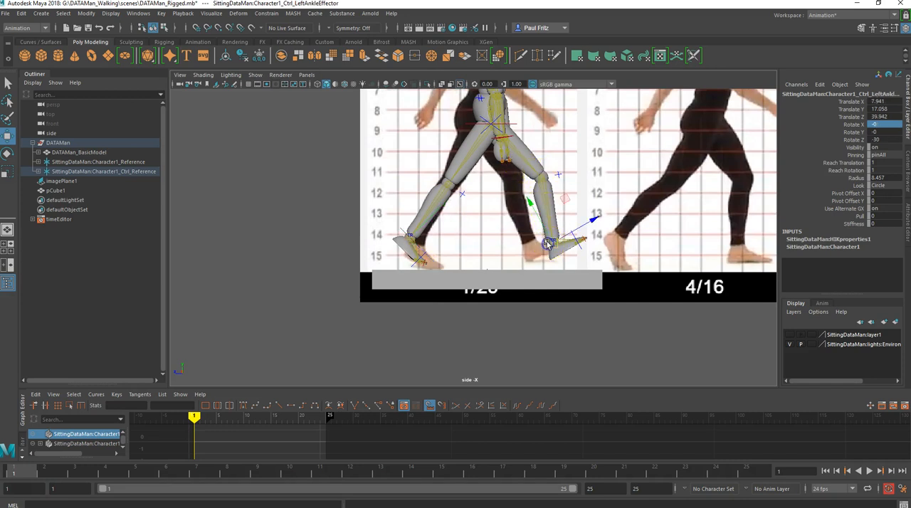
pyautogui.moveTo(530, 204); pyautogui.dragTo(530, 212)
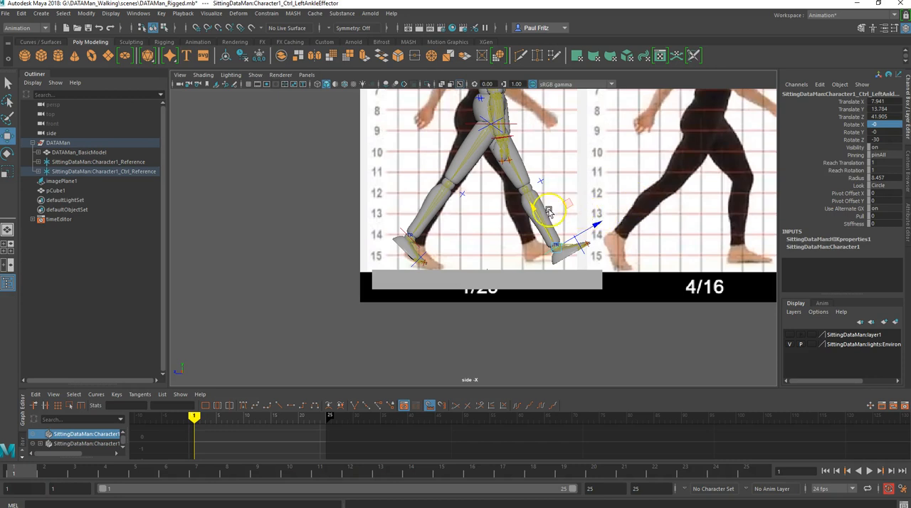
pyautogui.moveTo(595, 229); pyautogui.dragTo(585, 236)
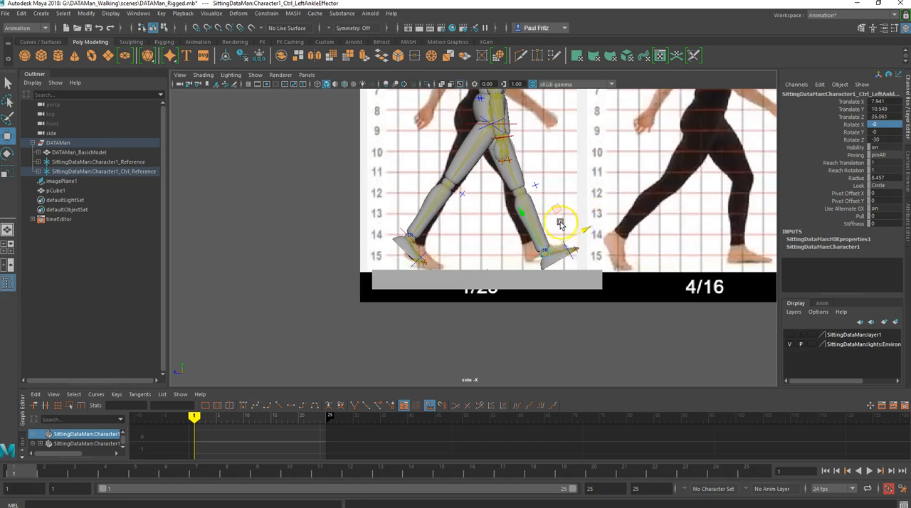
pyautogui.moveTo(560, 213); pyautogui.dragTo(580, 232)
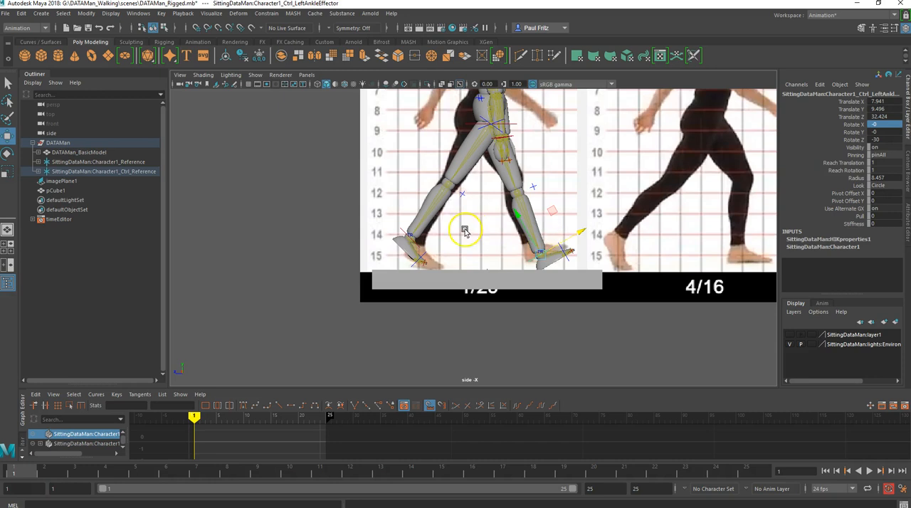
# - Lower the hips control to about 86.6 in Y, and move the right ankle control to about 15.5 in Y and -43.6 in Z
pyautogui.click(410, 239)
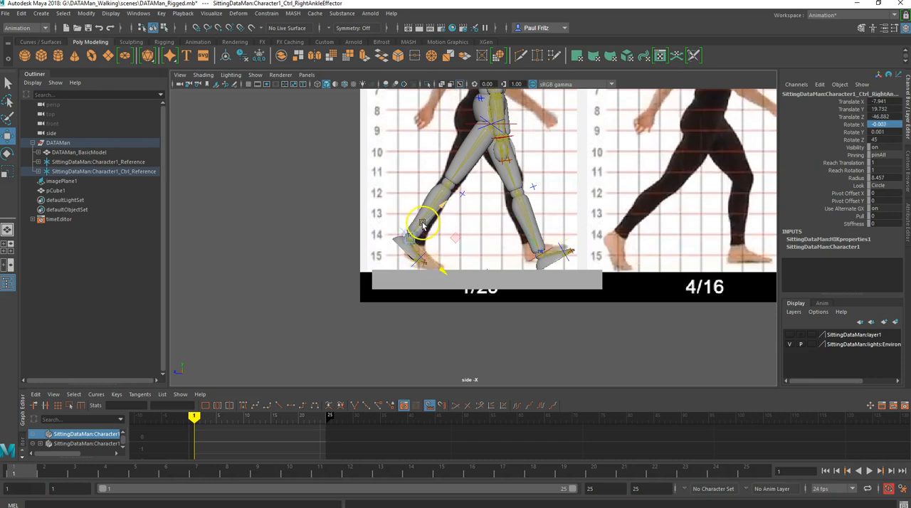
pyautogui.click(469, 125)
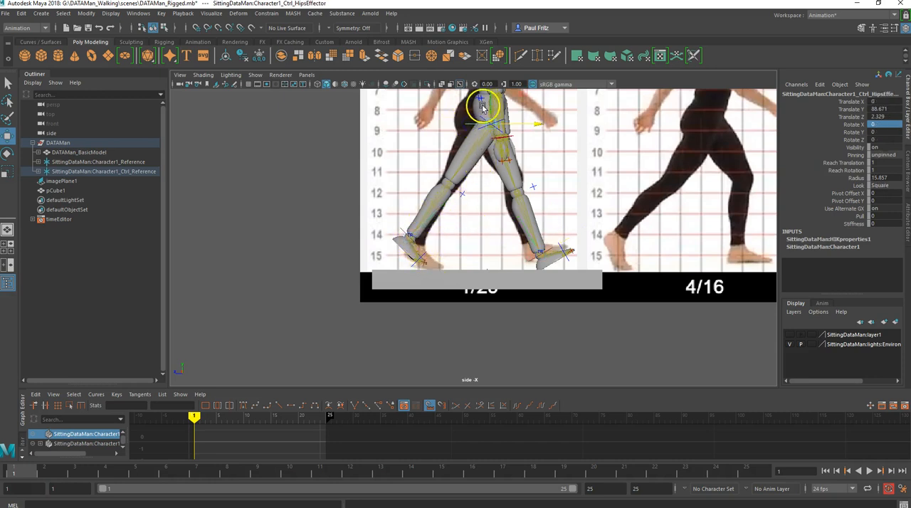
pyautogui.moveTo(491, 104); pyautogui.dragTo(491, 105)
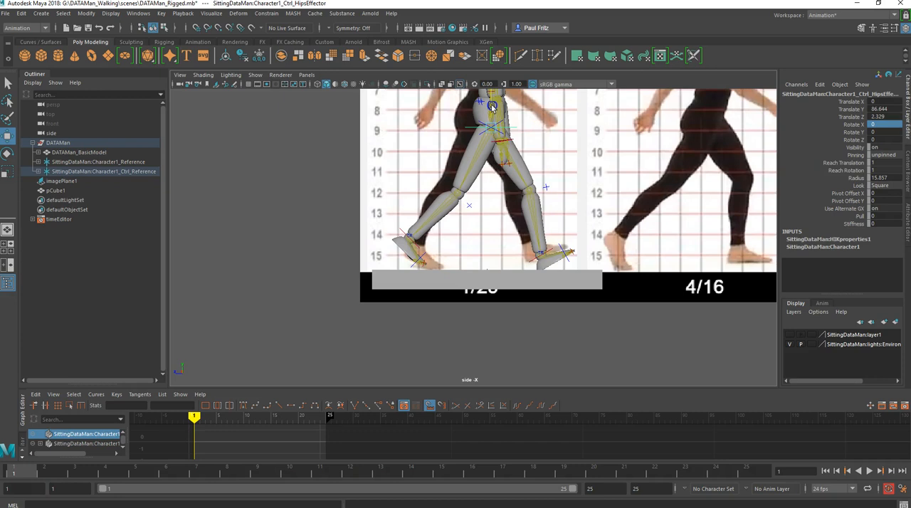
pyautogui.click(402, 232)
pyautogui.moveTo(436, 206); pyautogui.dragTo(445, 270)
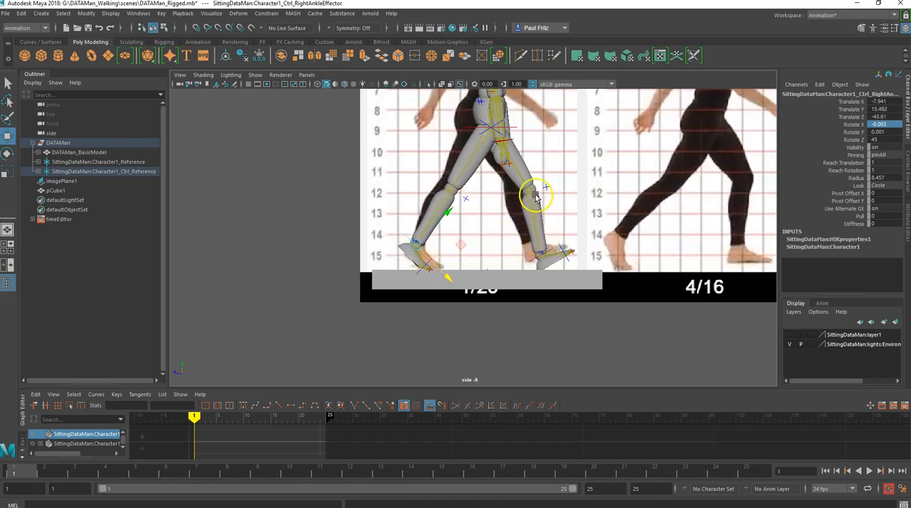
# - Adjust the left ankle control's position to about 9.9 in Y and 36 in Z
pyautogui.click(545, 251)
pyautogui.moveTo(567, 242); pyautogui.dragTo(578, 237)
pyautogui.moveTo(523, 215); pyautogui.dragTo(583, 235)
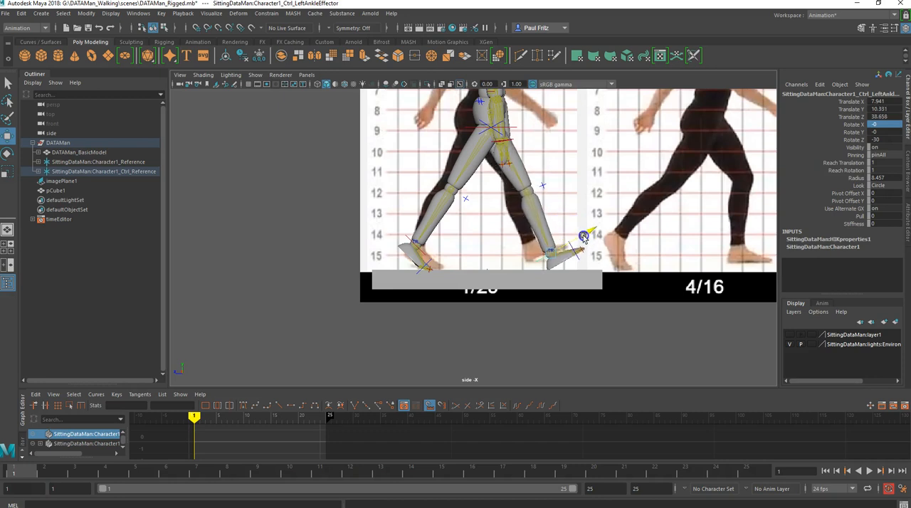
pyautogui.moveTo(530, 216); pyautogui.dragTo(582, 234)
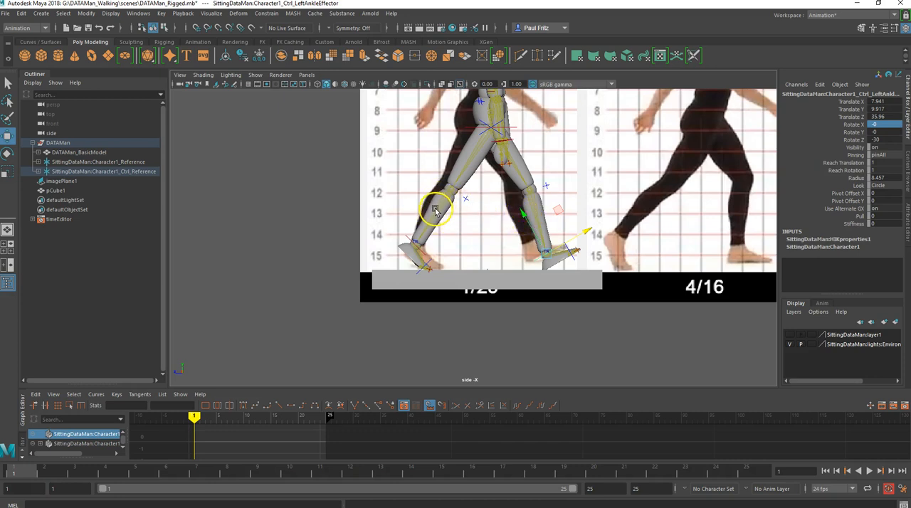
# - Tilt the upper body forward from the hips control by setting its Z rotation to 10
pyautogui.scroll(1, 420, 234)
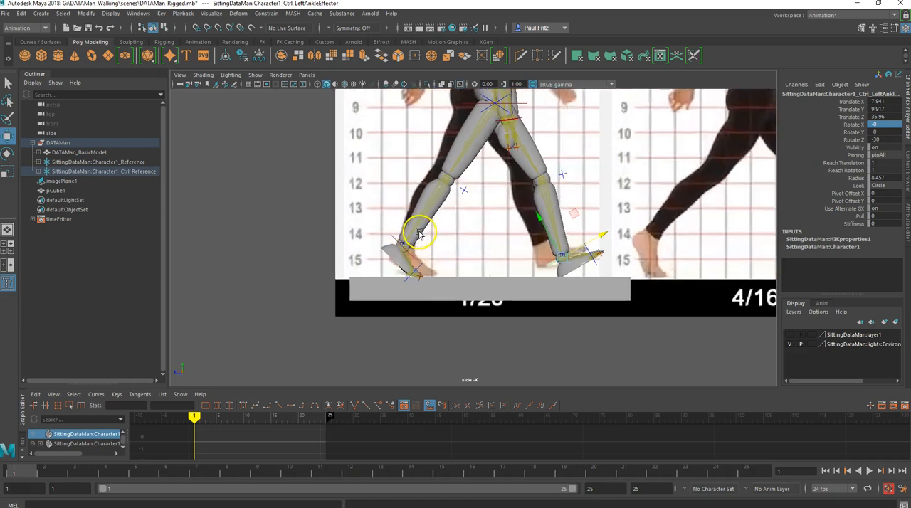
pyautogui.scroll(2, 418, 234)
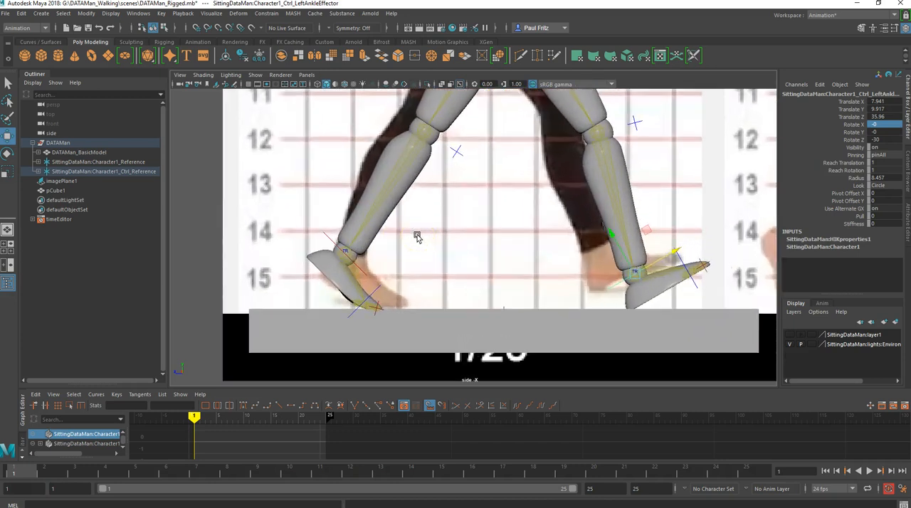
pyautogui.scroll(-3, 419, 232)
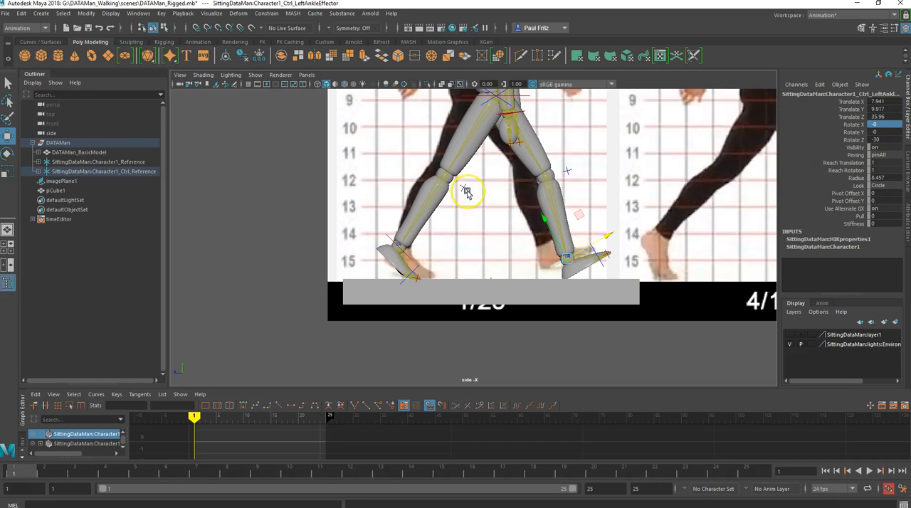
pyautogui.keyDown('alt'); pyautogui.moveTo(473, 181); pyautogui.dragTo(469, 275, button='middle'); pyautogui.keyUp('alt')
pyautogui.scroll(-2, 471, 234)
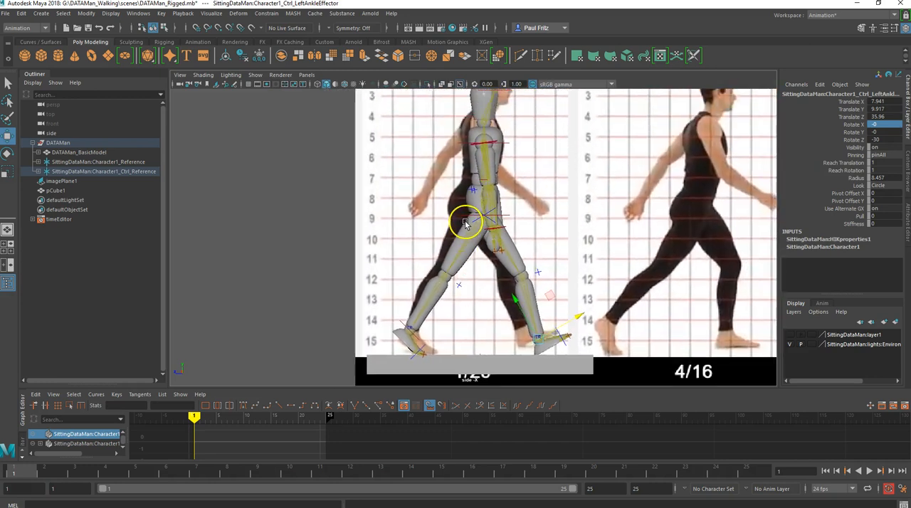
pyautogui.click(467, 217)
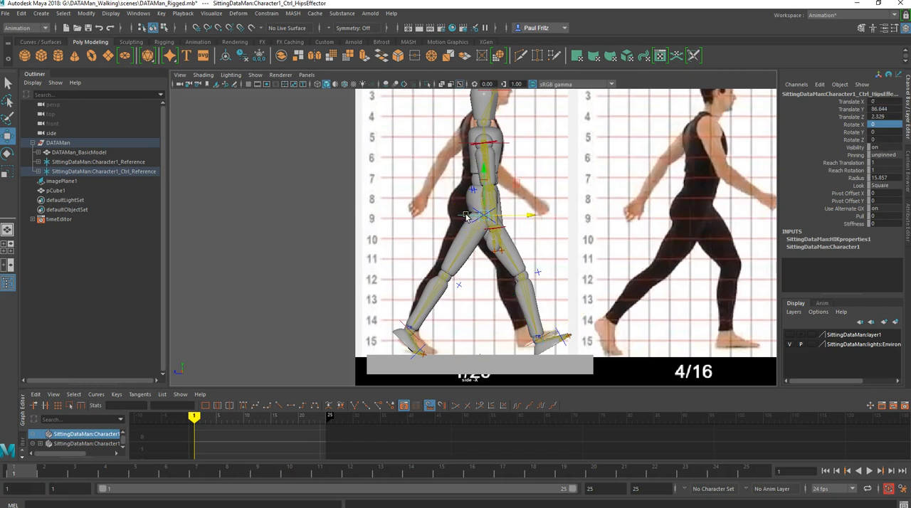
pyautogui.press('e')
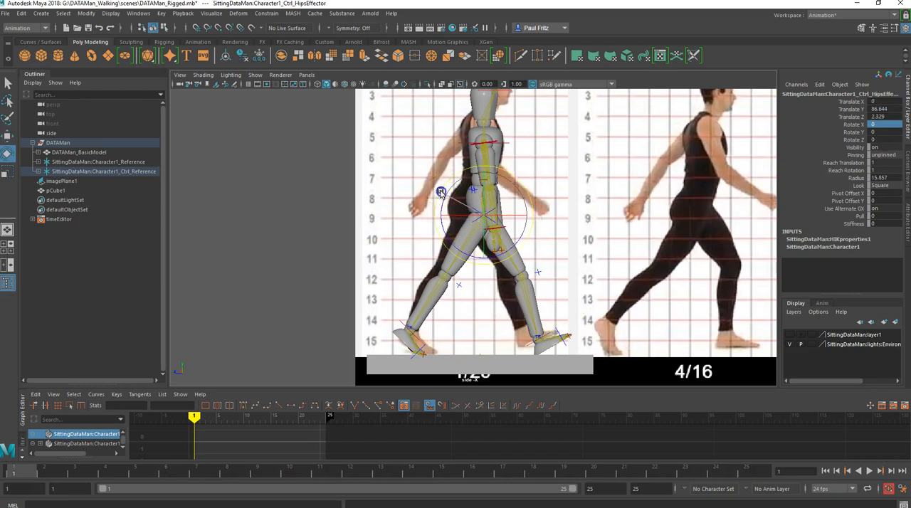
pyautogui.moveTo(443, 191); pyautogui.dragTo(445, 190)
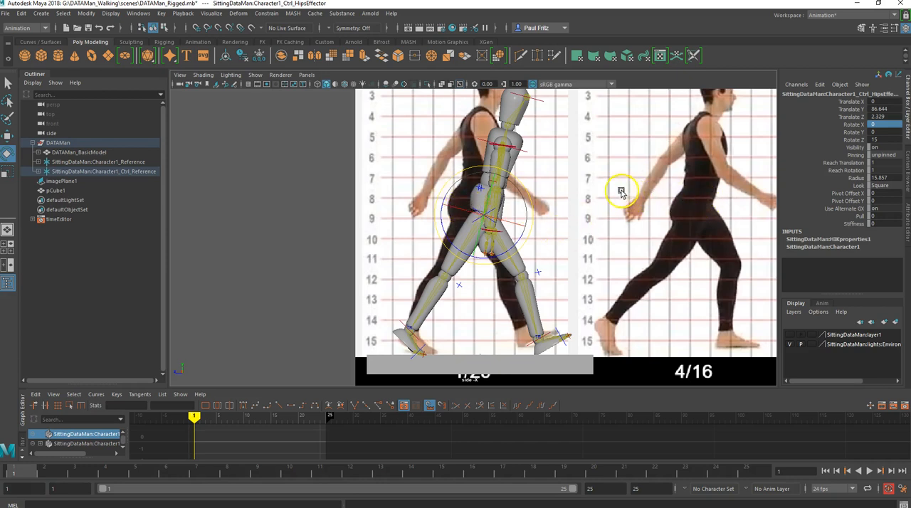
pyautogui.click(877, 140)
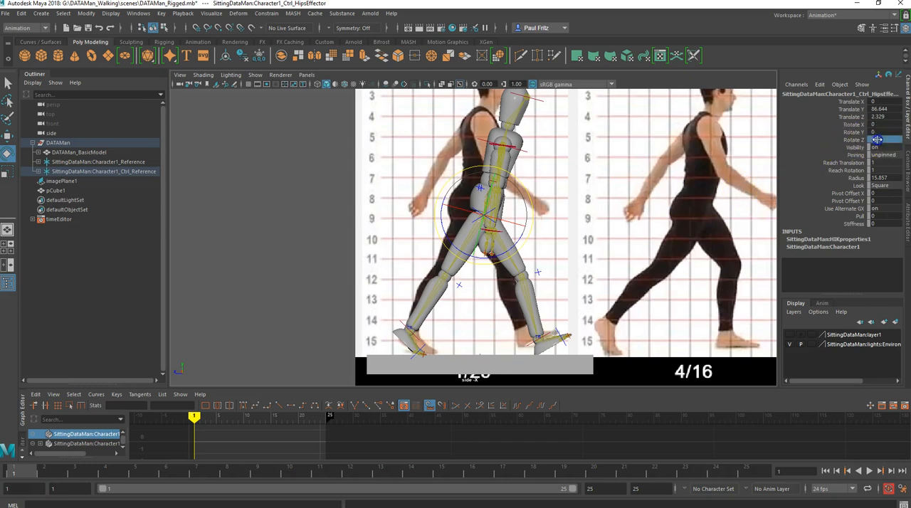
pyautogui.write('6')
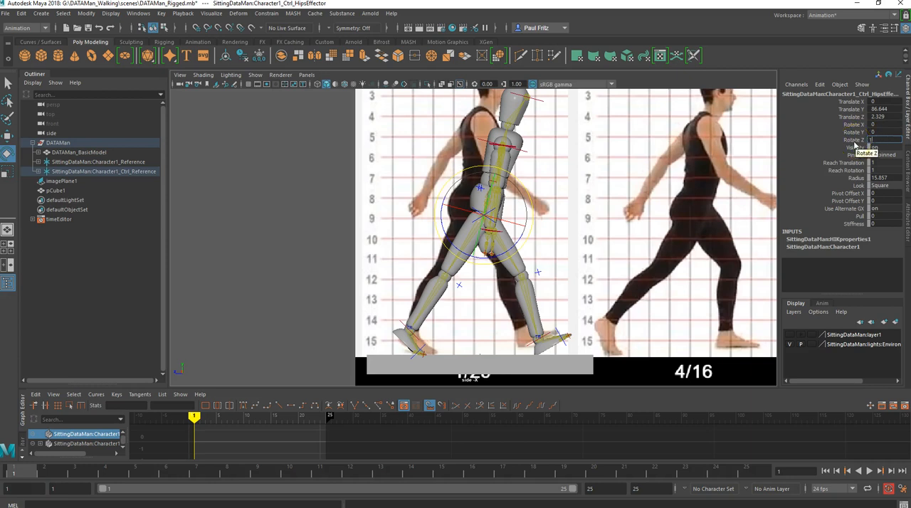
pyautogui.press('Tab')
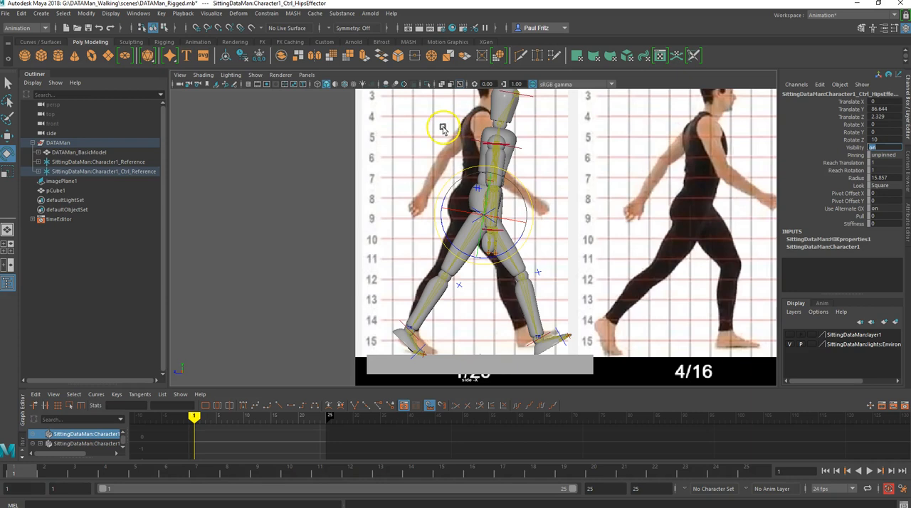
# - Swing the right arm control forward to rotations of about -78.5 in X, 39.1 in Y and -88.2 in Z
pyautogui.scroll(-3, 499, 143)
pyautogui.scroll(2, 498, 144)
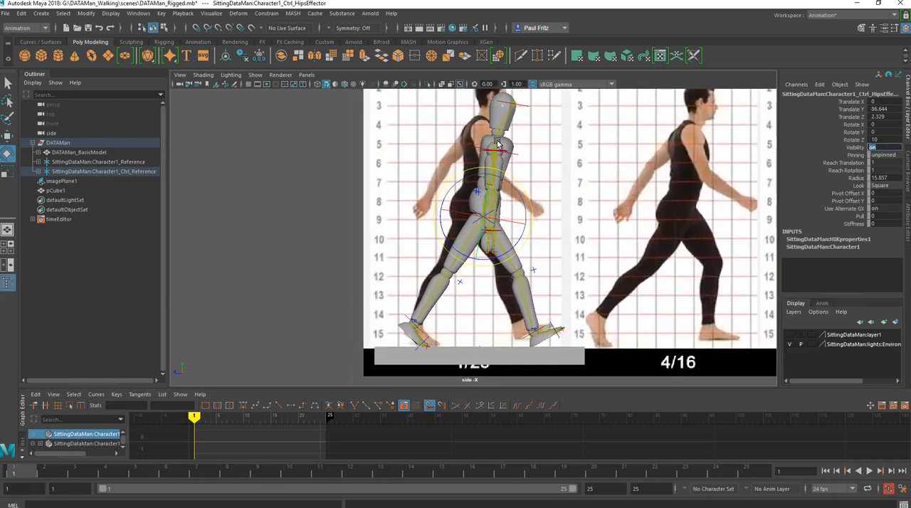
pyautogui.scroll(-1, 497, 144)
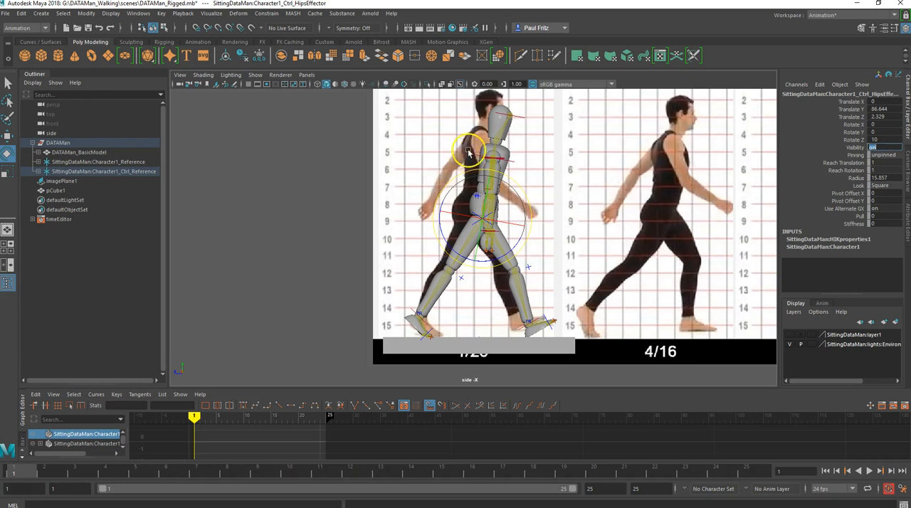
pyautogui.click(493, 161)
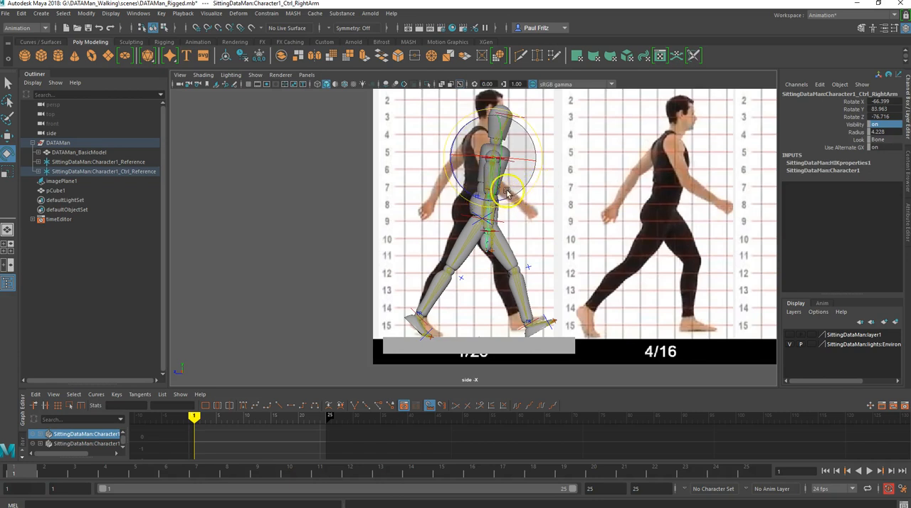
pyautogui.scroll(3, 497, 185)
pyautogui.scroll(4, 496, 185)
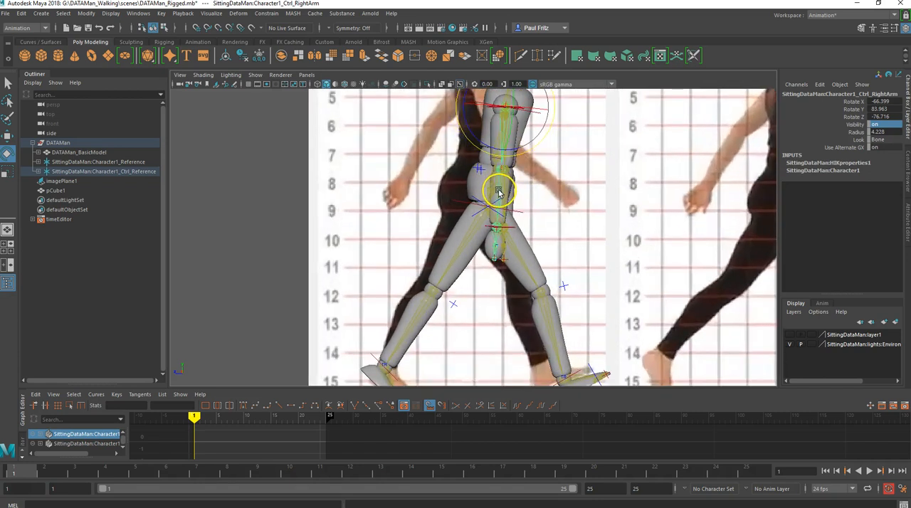
pyautogui.scroll(-2, 510, 176)
pyautogui.press('space')
pyautogui.scroll(-5, 568, 156)
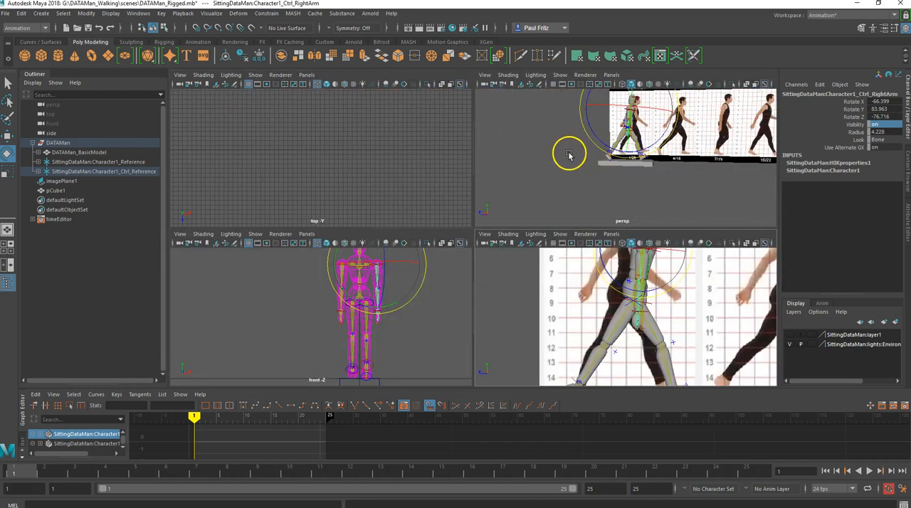
pyautogui.scroll(3, 571, 156)
pyautogui.keyDown('alt'); pyautogui.moveTo(582, 150); pyautogui.dragTo(546, 163); pyautogui.keyUp('alt')
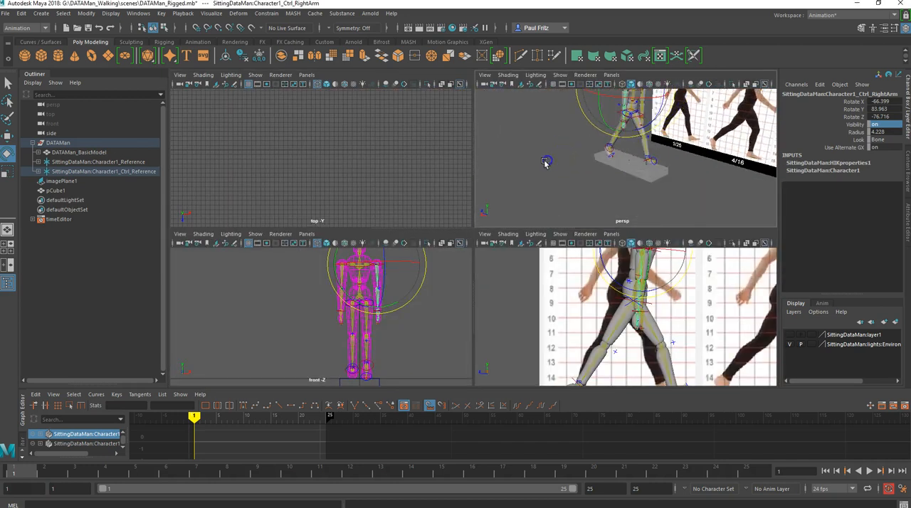
pyautogui.scroll(-3, 537, 181)
pyautogui.scroll(4, 523, 198)
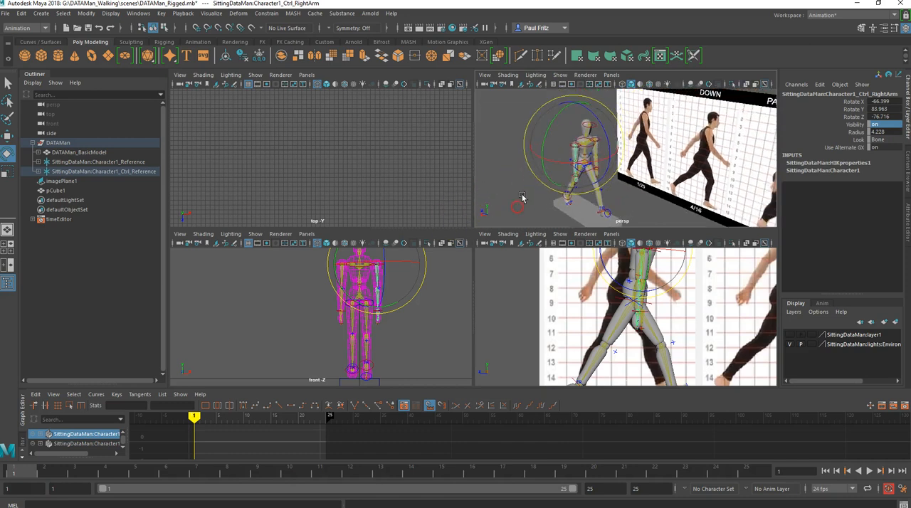
pyautogui.keyDown('alt'); pyautogui.moveTo(515, 195); pyautogui.dragTo(618, 201); pyautogui.keyUp('alt')
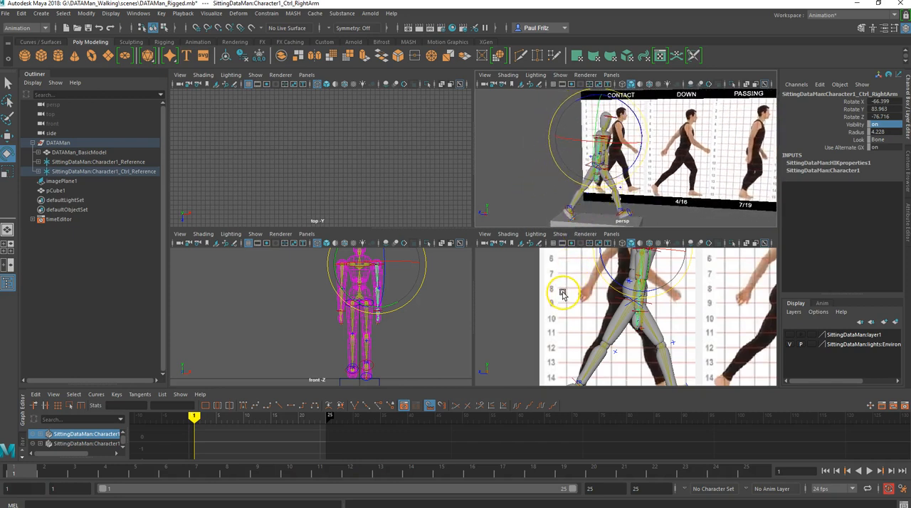
pyautogui.press('space')
pyautogui.moveTo(527, 146); pyautogui.dragTo(554, 134)
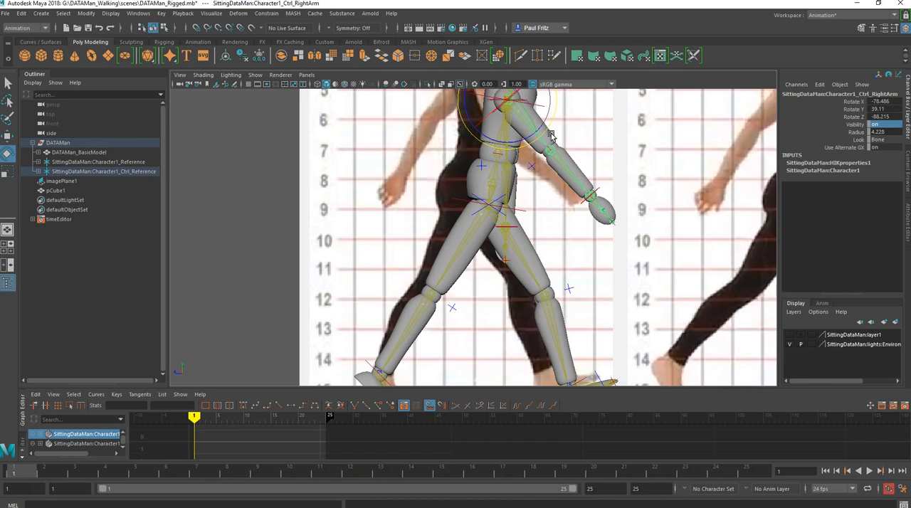
# - Bring the right arm back closer to the reference's front arm, at about 54.1 in Y and -87.6 in Z rotation
pyautogui.moveTo(568, 124); pyautogui.dragTo(535, 204)
pyautogui.scroll(-3, 530, 207)
pyautogui.keyDown('alt'); pyautogui.moveTo(515, 216); pyautogui.dragTo(481, 228, button='middle'); pyautogui.keyUp('alt')
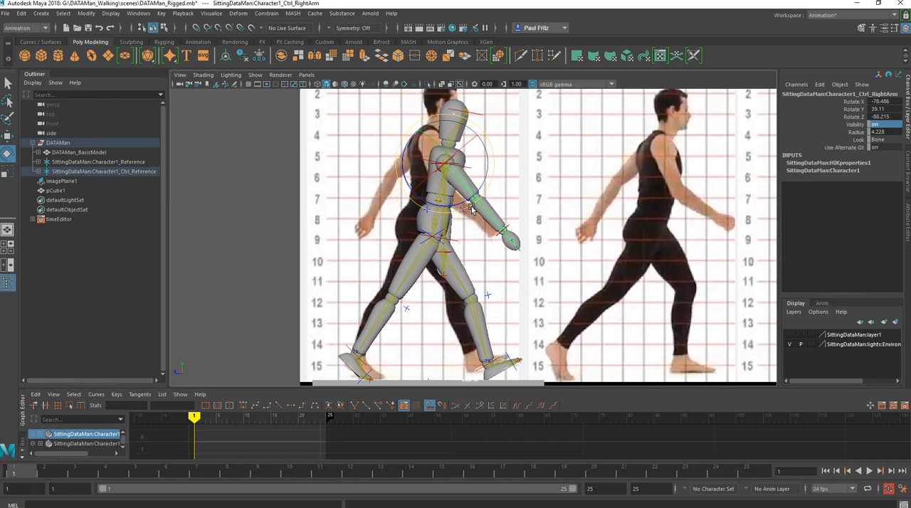
pyautogui.moveTo(467, 207); pyautogui.dragTo(465, 211)
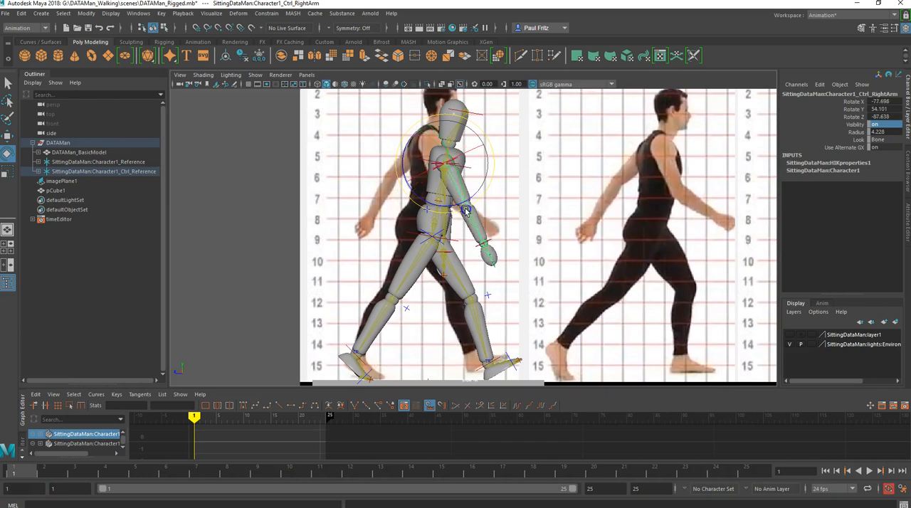
pyautogui.moveTo(465, 211); pyautogui.dragTo(466, 211)
# - Swing the left arm control backward to rotations of about 79.5 in X, 54.2 in Y and 87.6 in Z
pyautogui.click(495, 212)
pyautogui.click(496, 213)
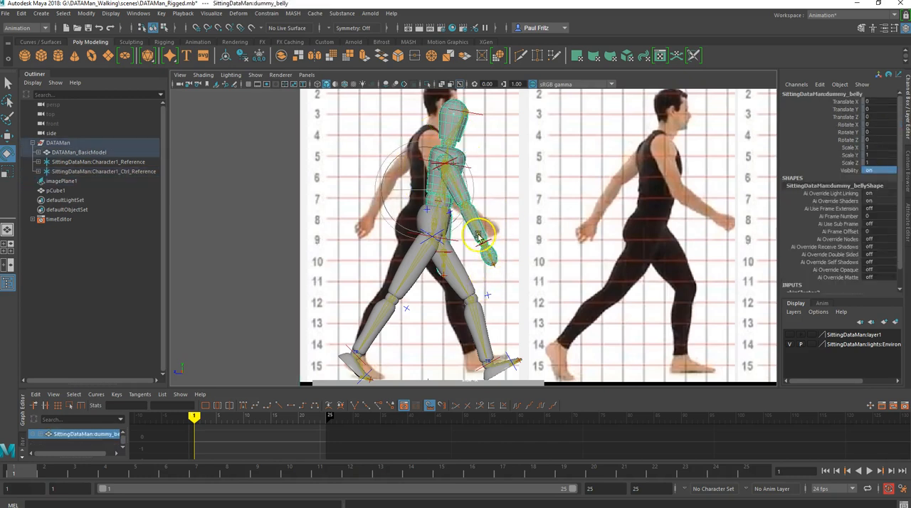
pyautogui.press('space')
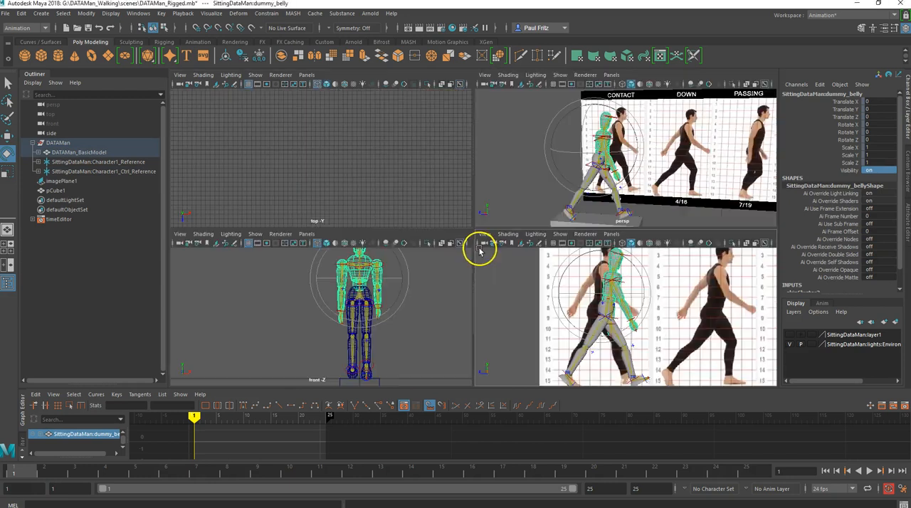
pyautogui.keyDown('alt'); pyautogui.moveTo(554, 182); pyautogui.dragTo(509, 187); pyautogui.keyUp('alt')
pyautogui.click(536, 186)
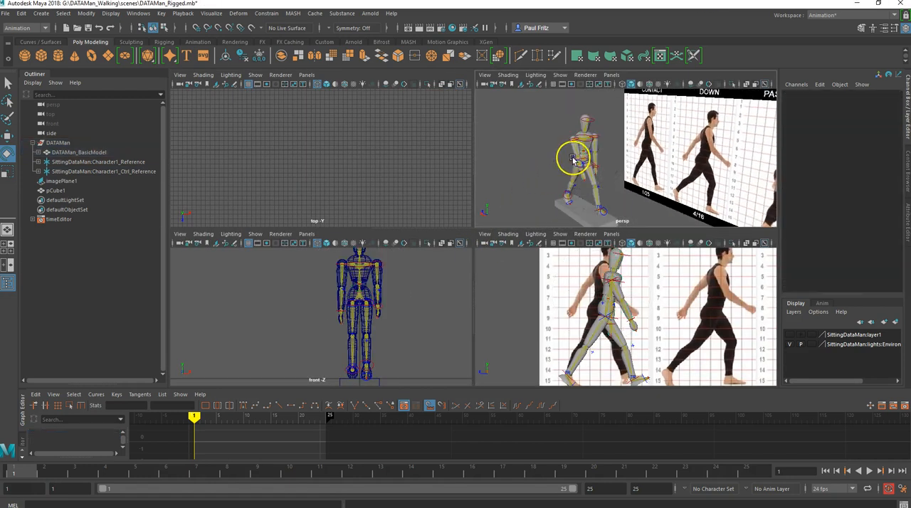
pyautogui.click(596, 149)
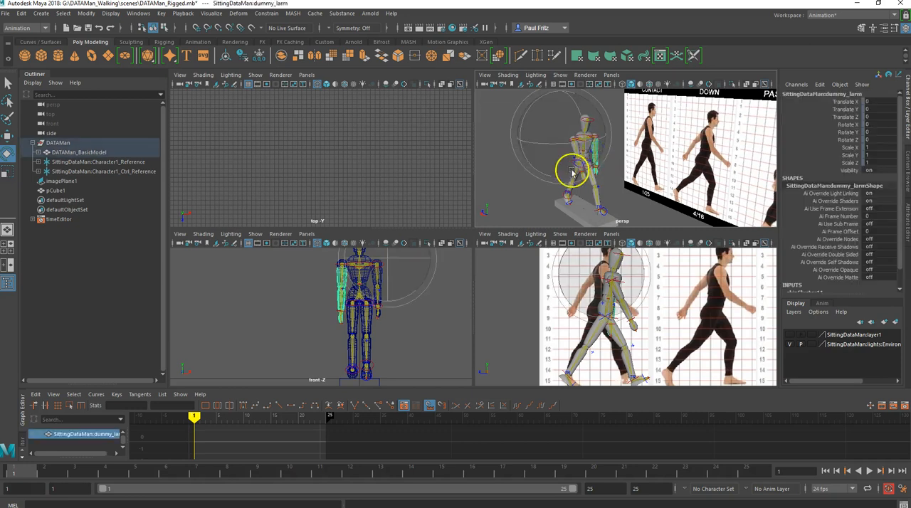
pyautogui.scroll(5, 605, 184)
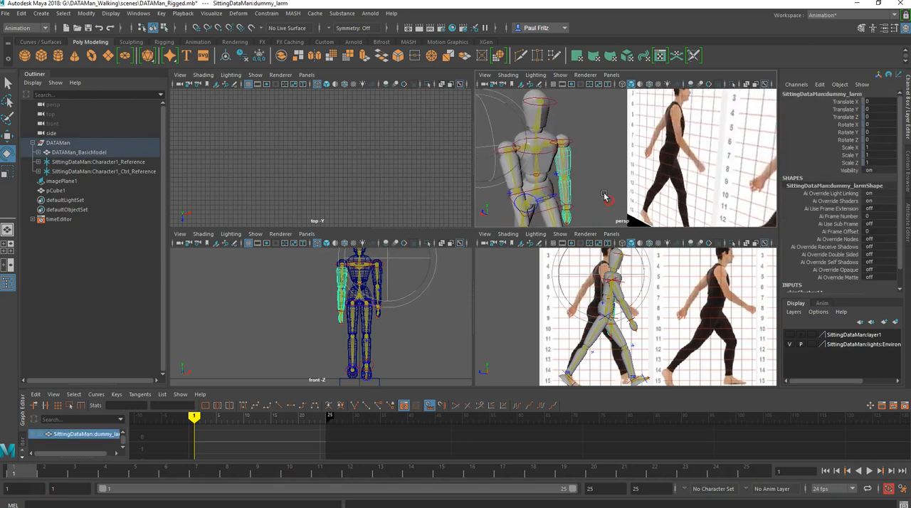
pyautogui.click(562, 151)
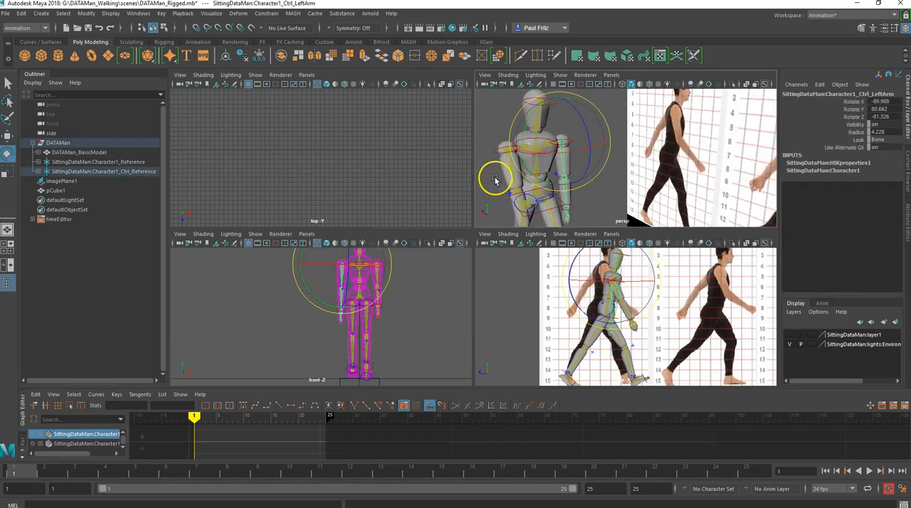
pyautogui.press('space')
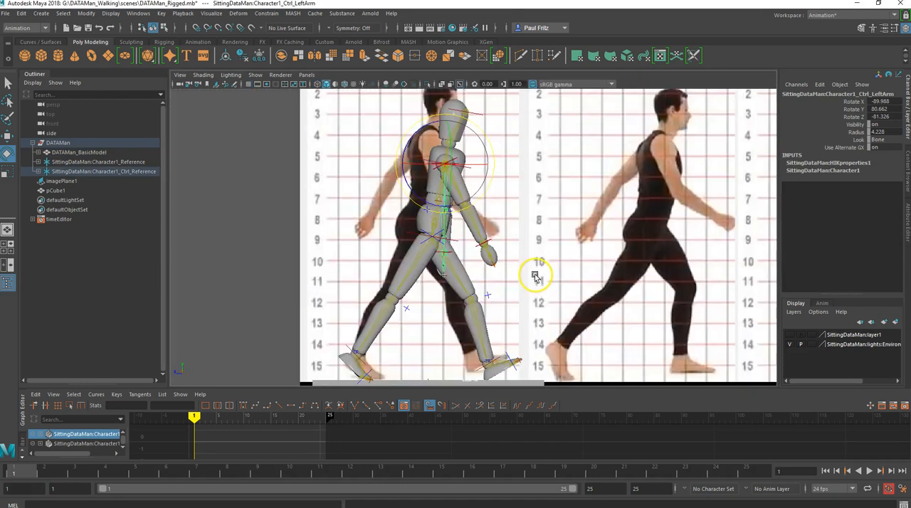
pyautogui.moveTo(478, 199); pyautogui.dragTo(466, 208)
pyautogui.scroll(-5, 545, 228)
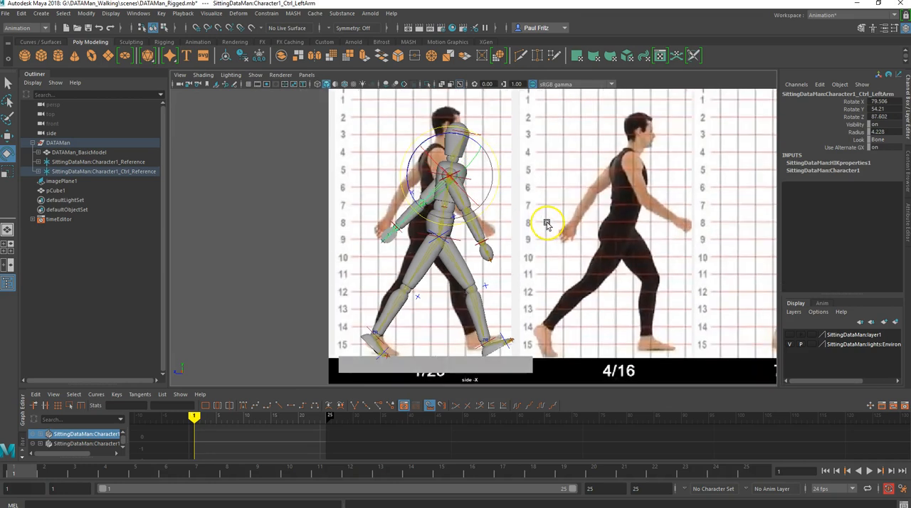
# - Answer the AutoSave prompt and move the walk reference image plane to about -271.2 in Z to align the contact pose with the rig
pyautogui.click(582, 222)
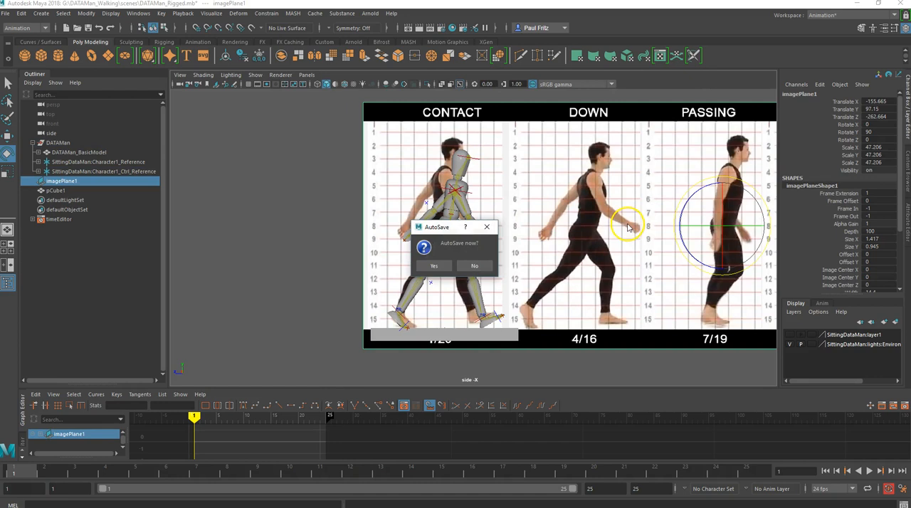
pyautogui.click(476, 266)
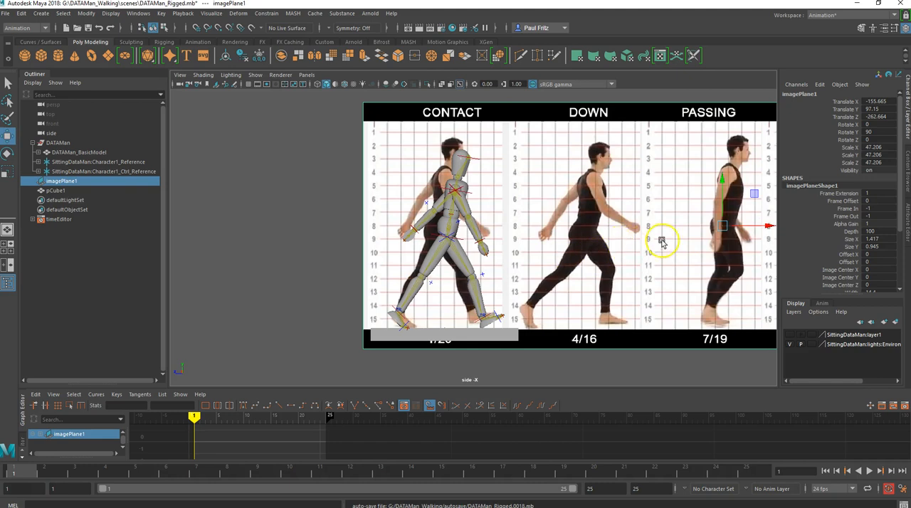
pyautogui.press('w')
pyautogui.moveTo(738, 229); pyautogui.dragTo(746, 228)
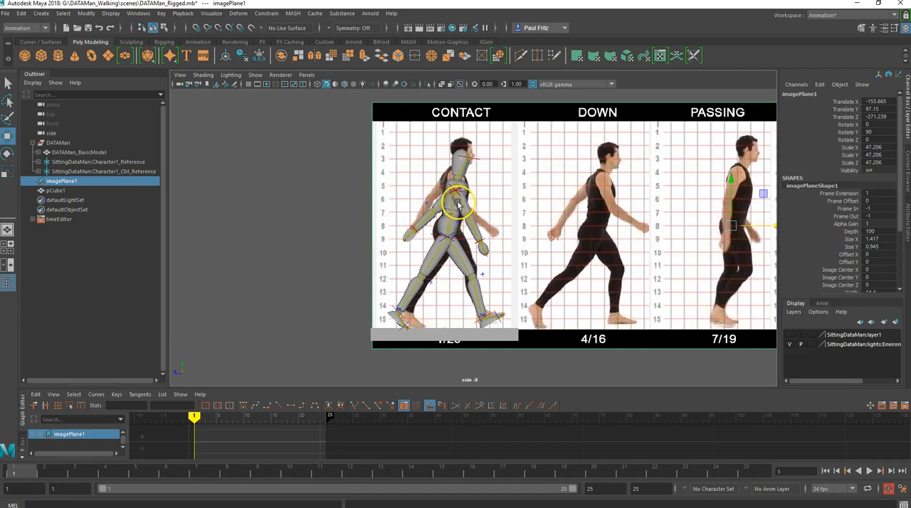
# - Bend the right forearm control forward to match the reference, at about 5.4 in Y and 29.6 in Z rotation
pyautogui.scroll(2, 446, 209)
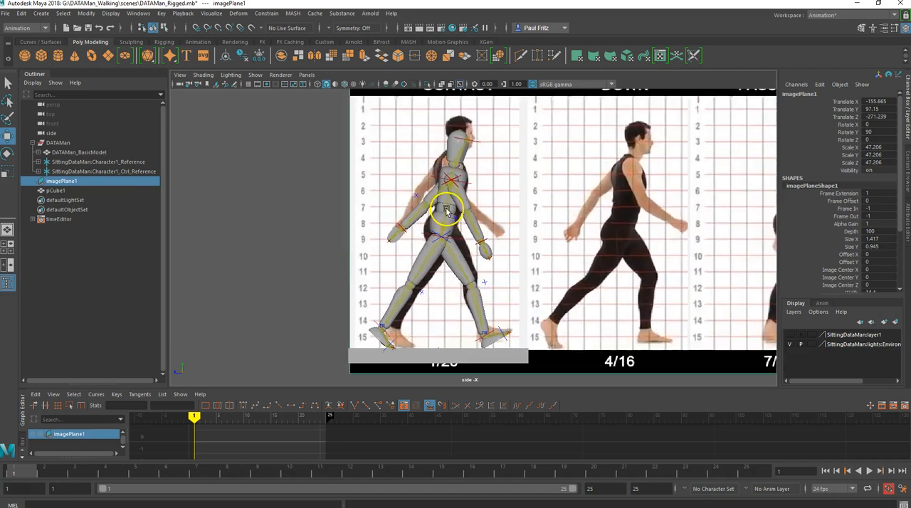
pyautogui.scroll(2, 447, 210)
pyautogui.click(484, 214)
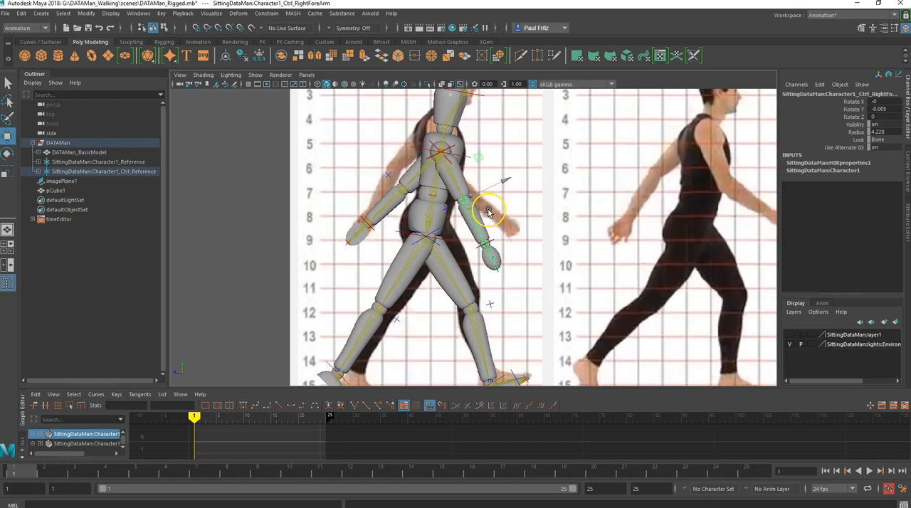
pyautogui.press('e')
pyautogui.moveTo(488, 212); pyautogui.dragTo(516, 200)
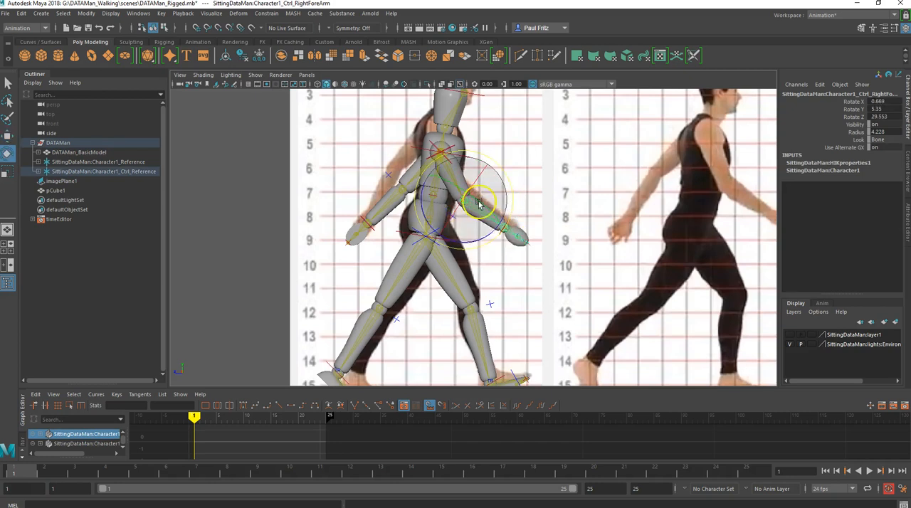
# - Swing the left arm control further back, to rotations of about 80.3 in X, 39.2 in Y and 88.2 in Z
pyautogui.click(409, 182)
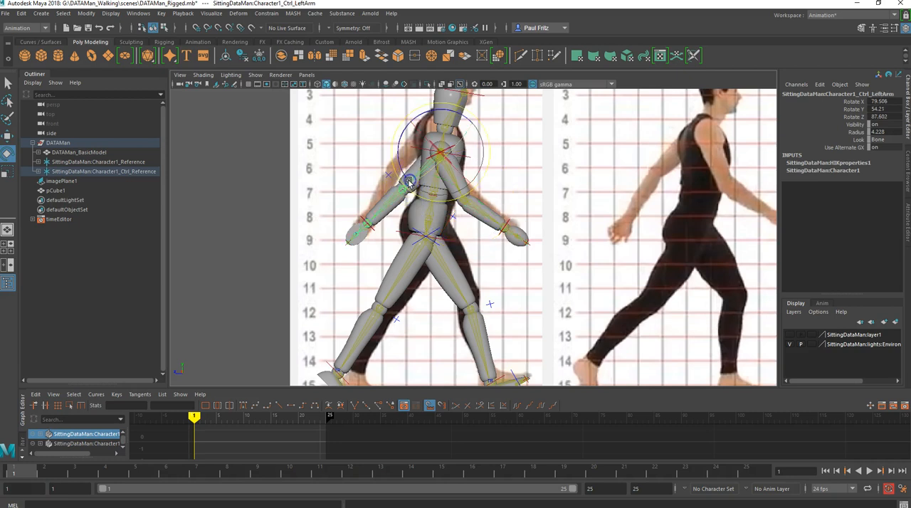
pyautogui.moveTo(395, 173); pyautogui.dragTo(393, 172)
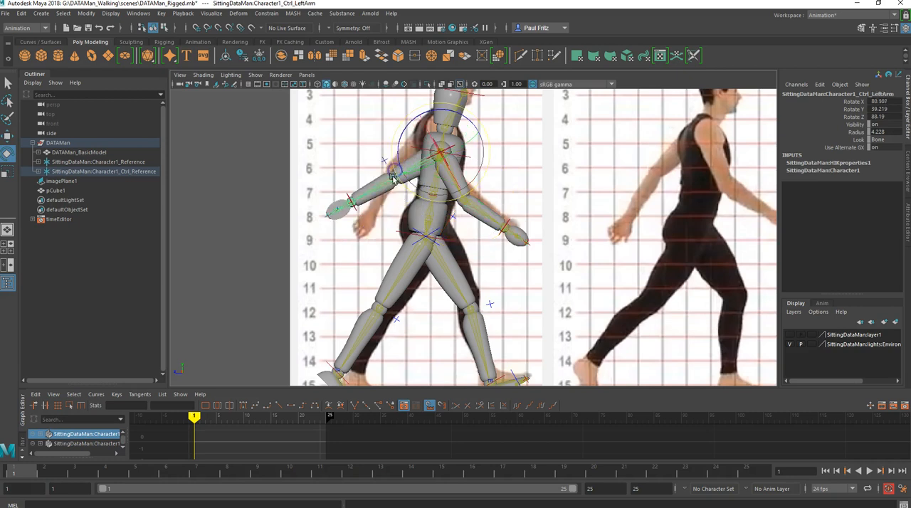
pyautogui.click(352, 177)
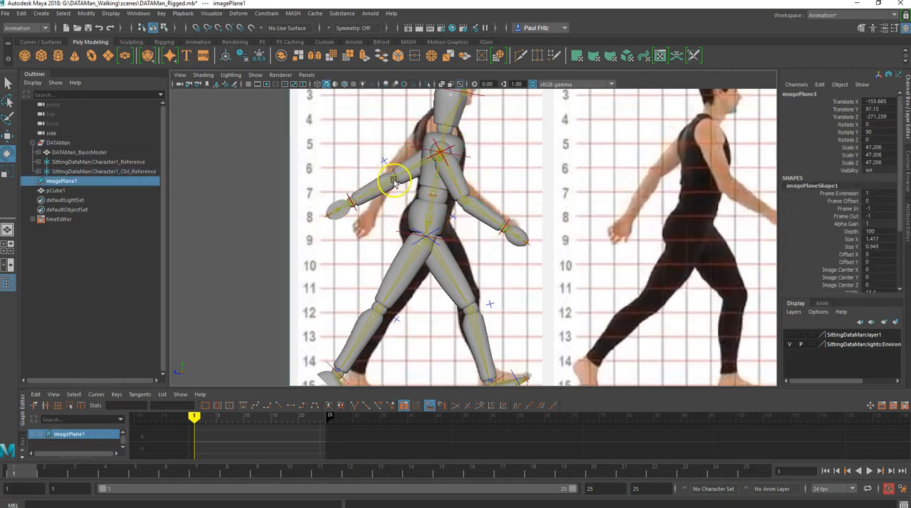
# - Bend the left forearm control down toward the reference's rear arm, at about -2.2 in Y and 14.8 in Z rotation
pyautogui.click(379, 173)
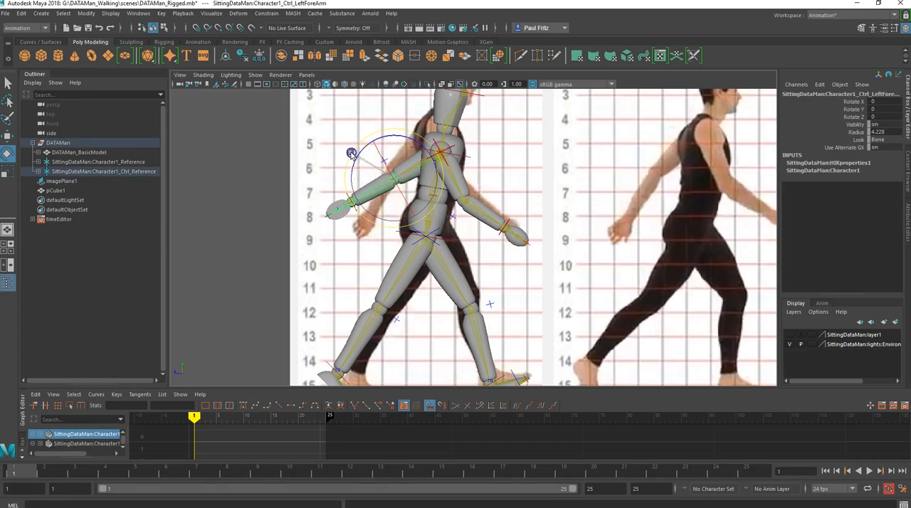
pyautogui.moveTo(351, 153); pyautogui.dragTo(351, 158)
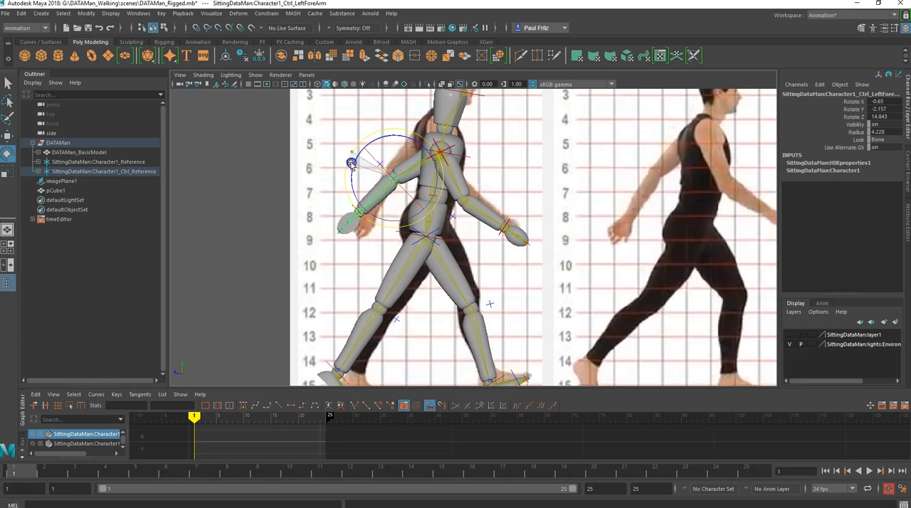
pyautogui.scroll(-3, 482, 211)
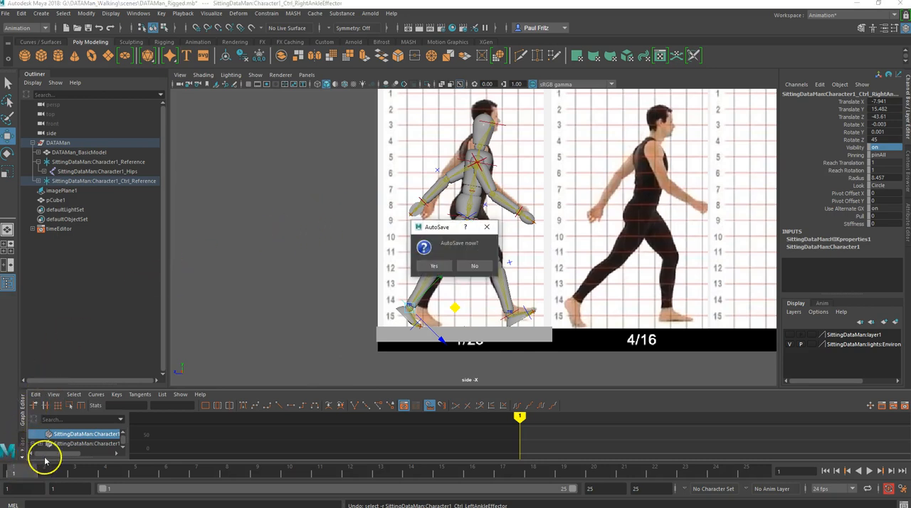
# - Accept the AutoSave prompt, select all the rig controls and key the contact pose at frames 1 and 25
pyautogui.click(436, 266)
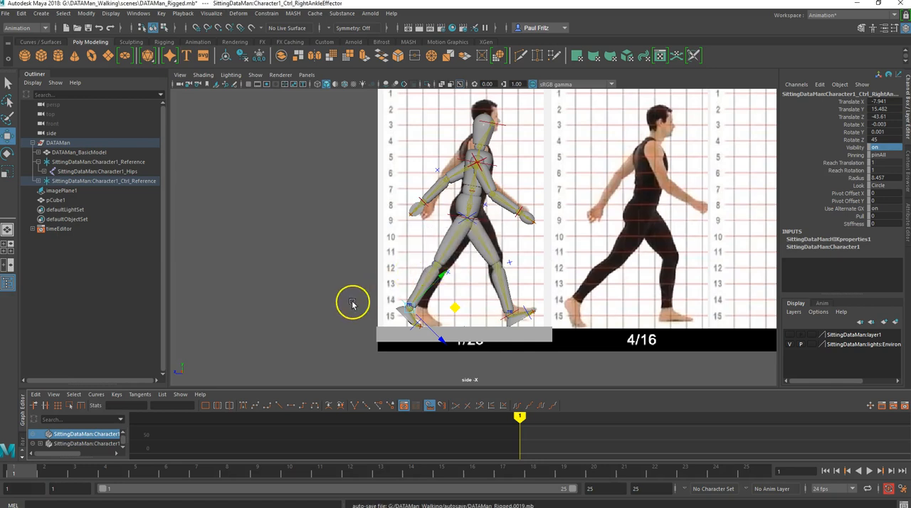
pyautogui.click(351, 99)
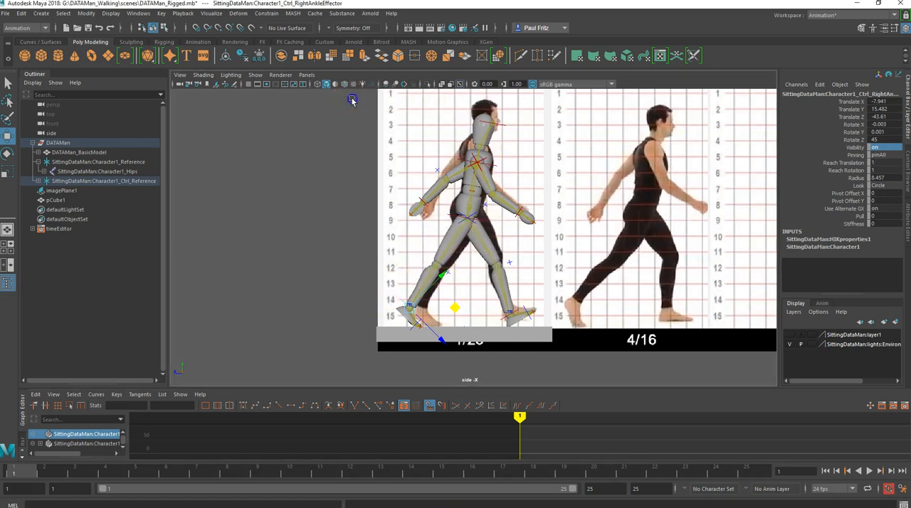
pyautogui.moveTo(484, 168); pyautogui.dragTo(542, 351)
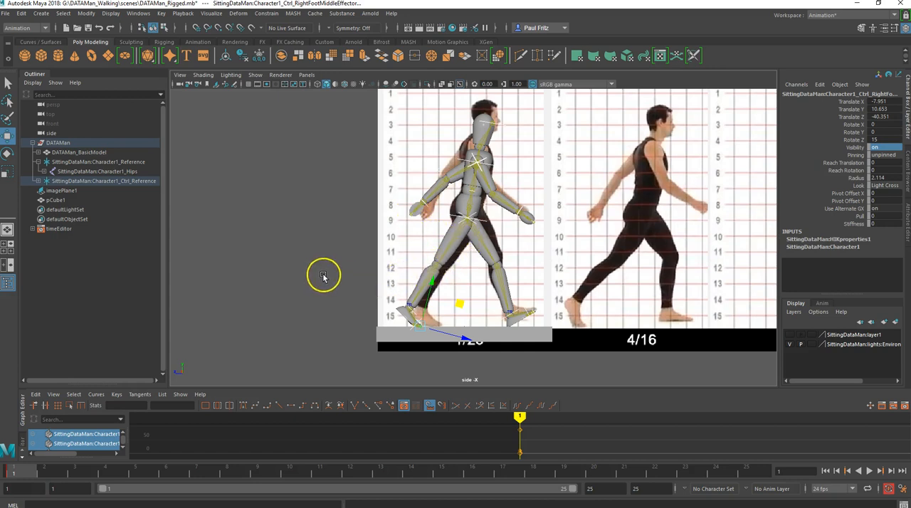
pyautogui.hotkey('shift', 'w')
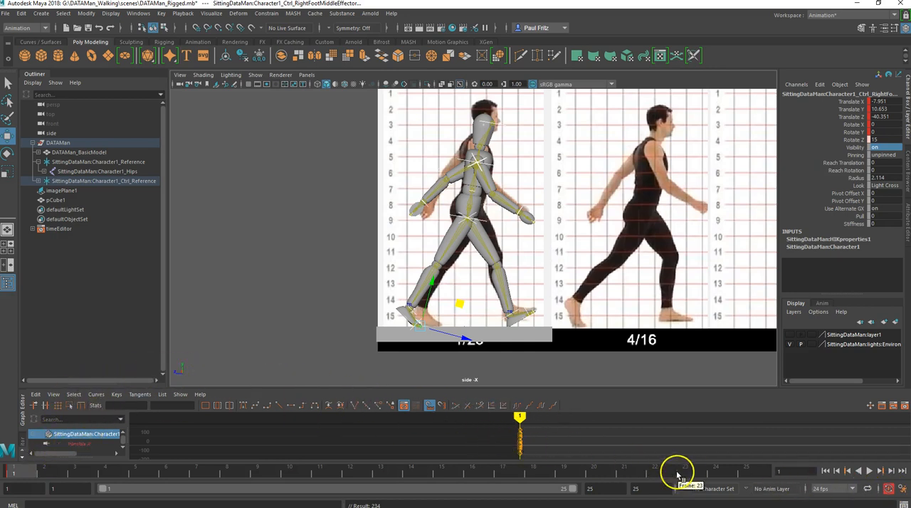
pyautogui.click(746, 474)
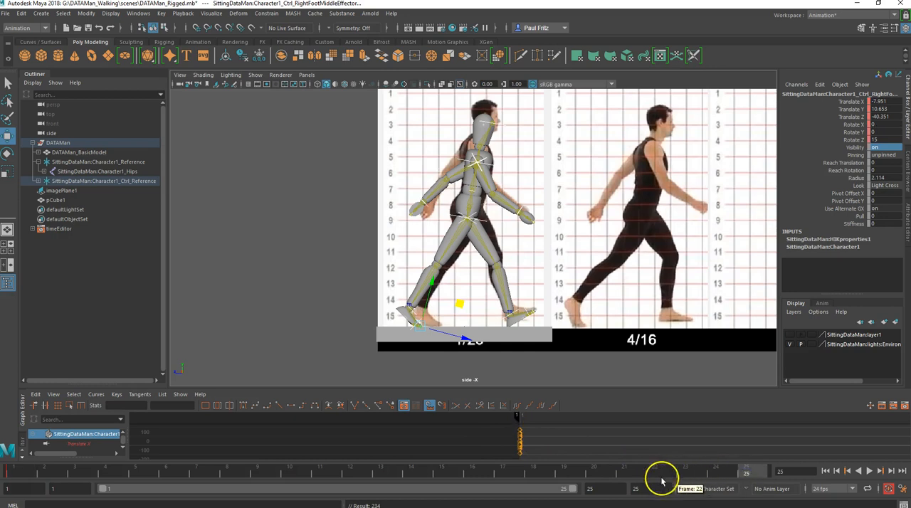
pyautogui.press('s')
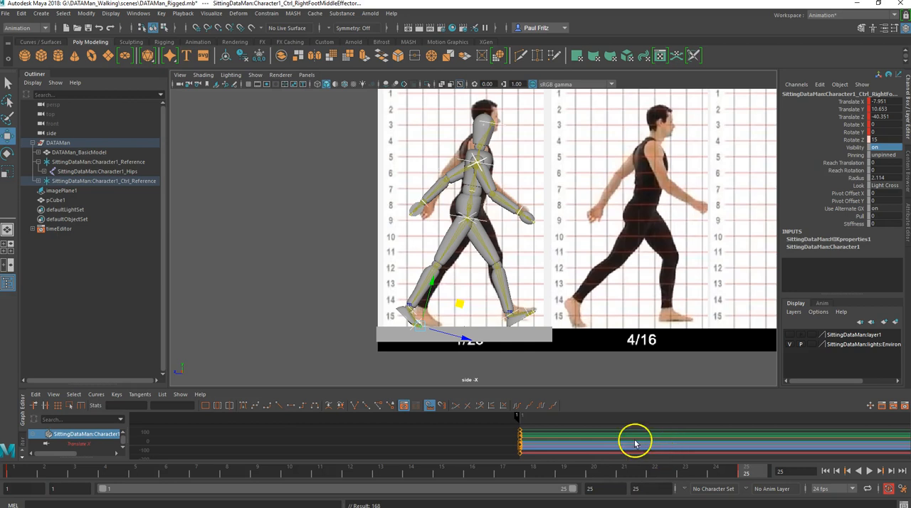
# - Key the same contact pose on all the selected rig controls at frame 13
pyautogui.keyDown('alt'); pyautogui.moveTo(710, 457); pyautogui.dragTo(372, 453, button='middle'); pyautogui.keyUp('alt')
pyautogui.scroll(-2, 359, 451)
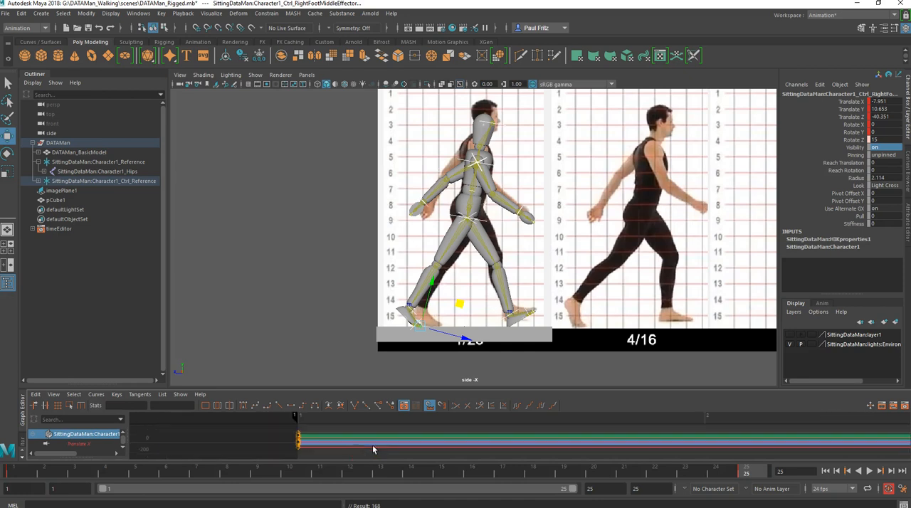
pyautogui.scroll(-2, 384, 444)
pyautogui.keyDown('alt'); pyautogui.moveTo(472, 451); pyautogui.dragTo(288, 444, button='middle'); pyautogui.keyUp('alt')
pyautogui.keyDown('alt'); pyautogui.moveTo(289, 444); pyautogui.dragTo(264, 448); pyautogui.keyUp('alt')
pyautogui.scroll(-2, 399, 456)
pyautogui.keyDown('alt'); pyautogui.moveTo(470, 447); pyautogui.dragTo(316, 441, button='middle'); pyautogui.keyUp('alt')
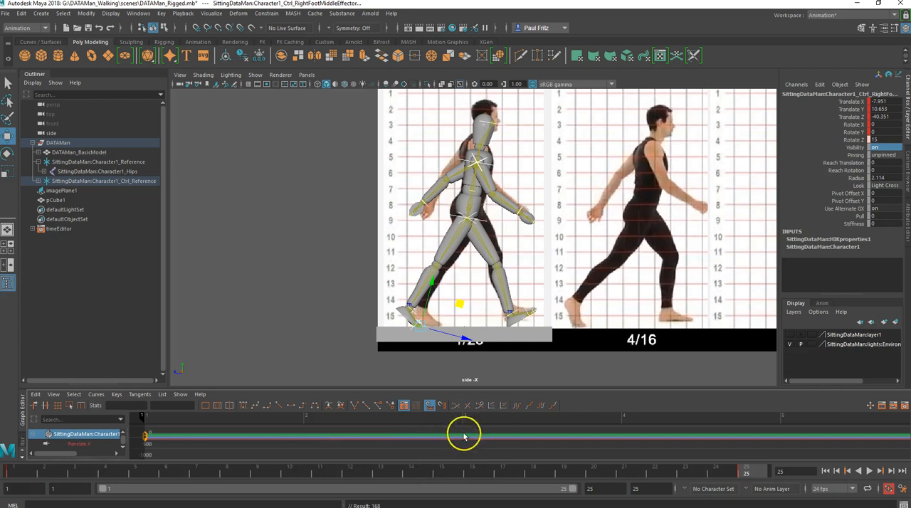
pyautogui.click(381, 472)
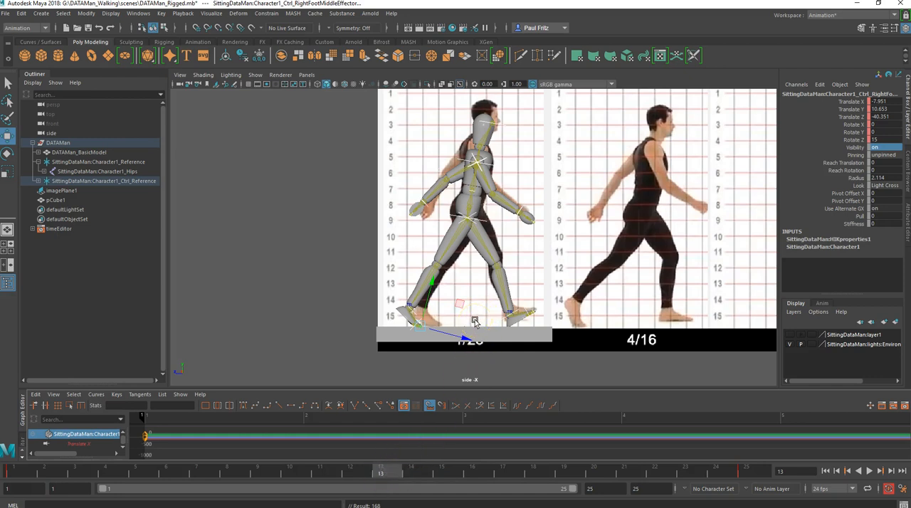
pyautogui.click(464, 267)
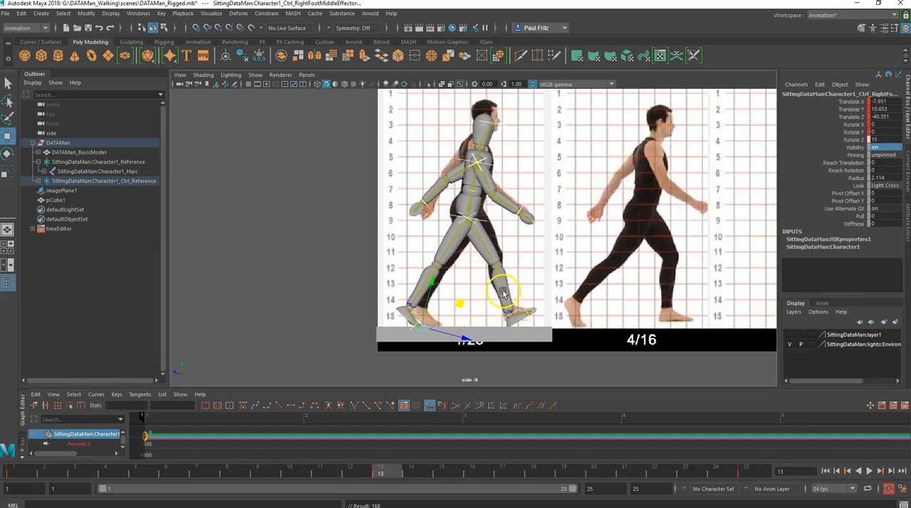
# - Move the walk reference image plane to about 253.8 in Z to place the frame 13 contact figure behind the rig
pyautogui.click(622, 269)
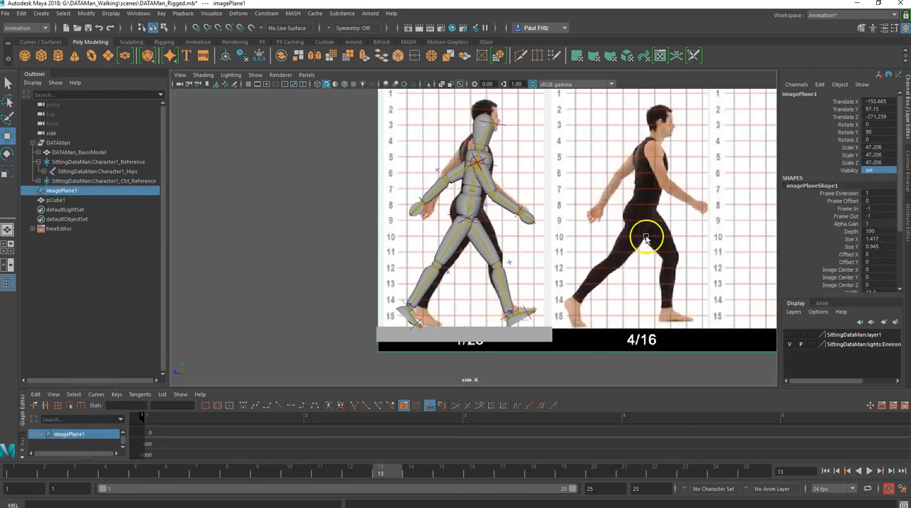
pyautogui.scroll(-3, 646, 238)
pyautogui.moveTo(757, 215); pyautogui.dragTo(258, 200)
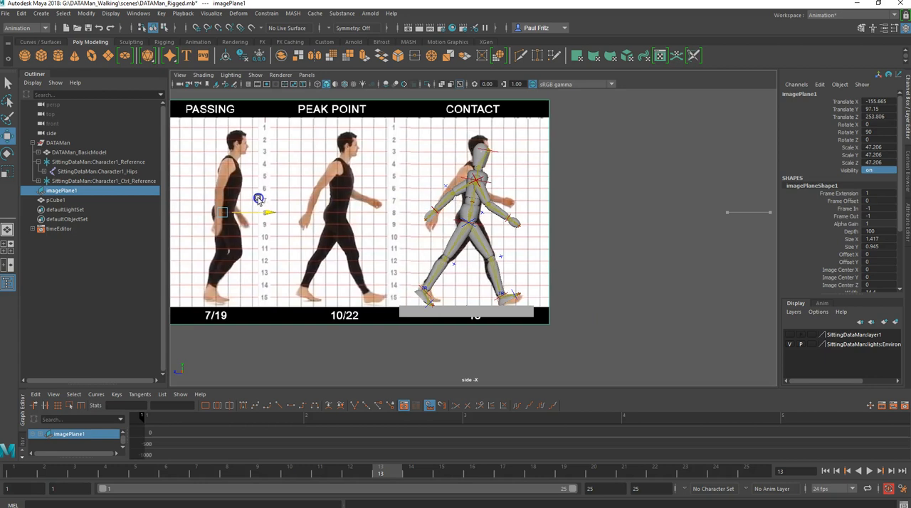
pyautogui.scroll(3, 471, 246)
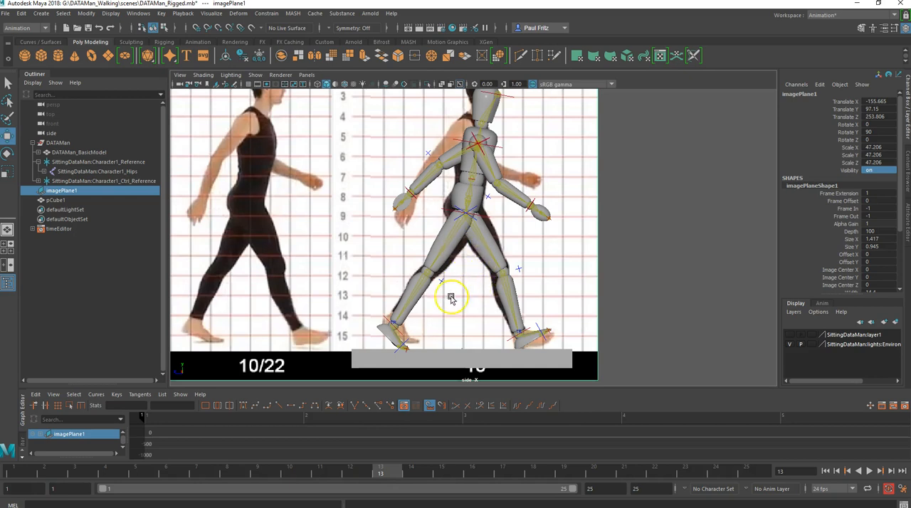
# - Move the right ankle control forward under the body at frame 13, to about 14 in Y and -2.2 in Z
pyautogui.click(385, 323)
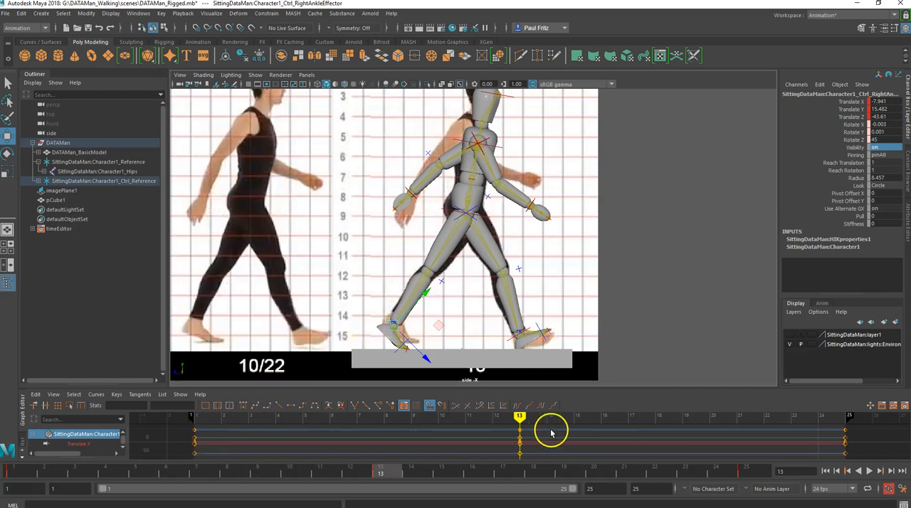
pyautogui.click(511, 338)
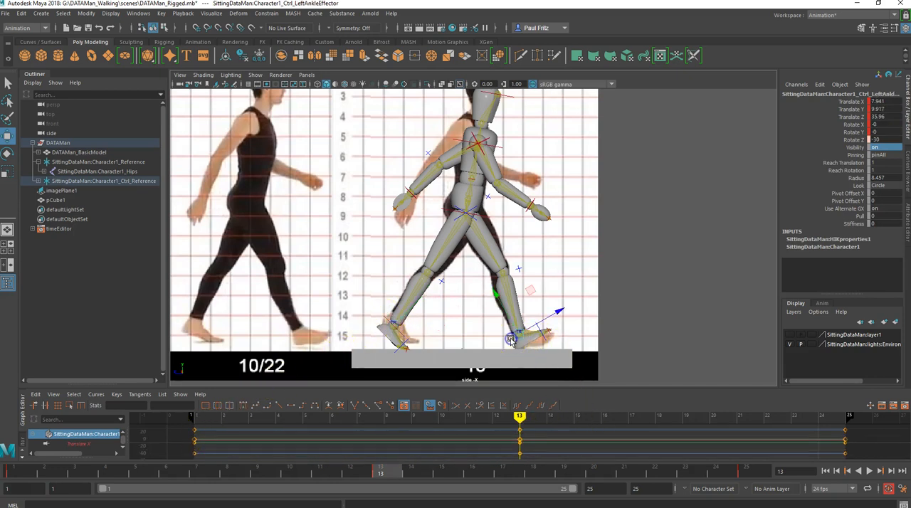
pyautogui.click(400, 333)
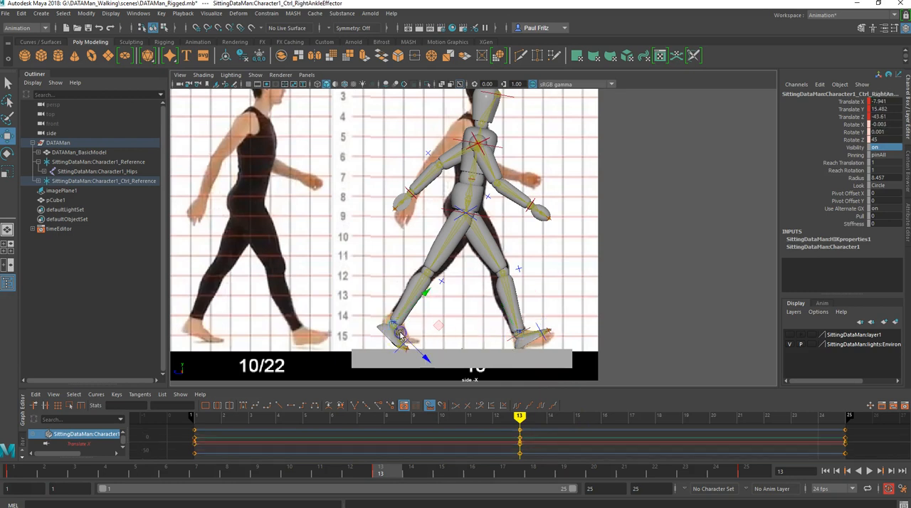
pyautogui.click(422, 330)
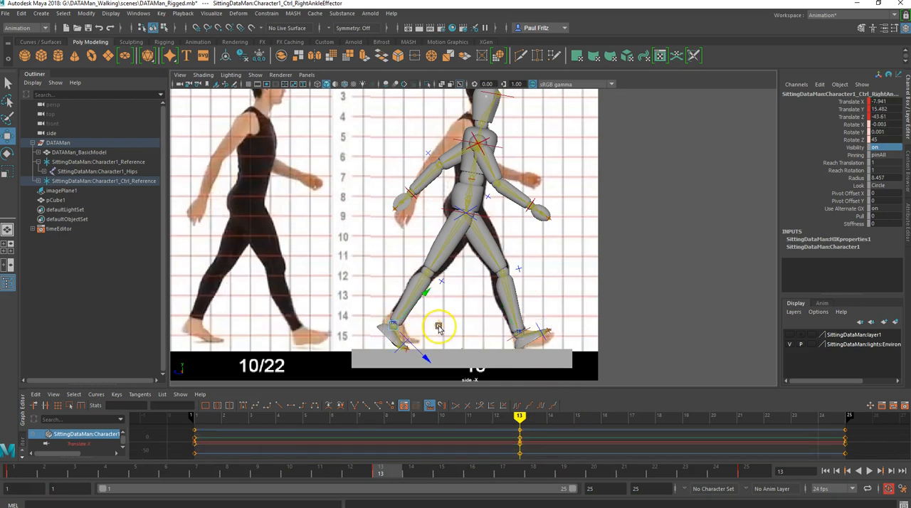
pyautogui.moveTo(439, 327); pyautogui.dragTo(504, 329)
# - Move the left ankle control to the rear foot position, about 16.8 in Y and -45.6 in Z, and rotate it to 30 in Z
pyautogui.click(531, 292)
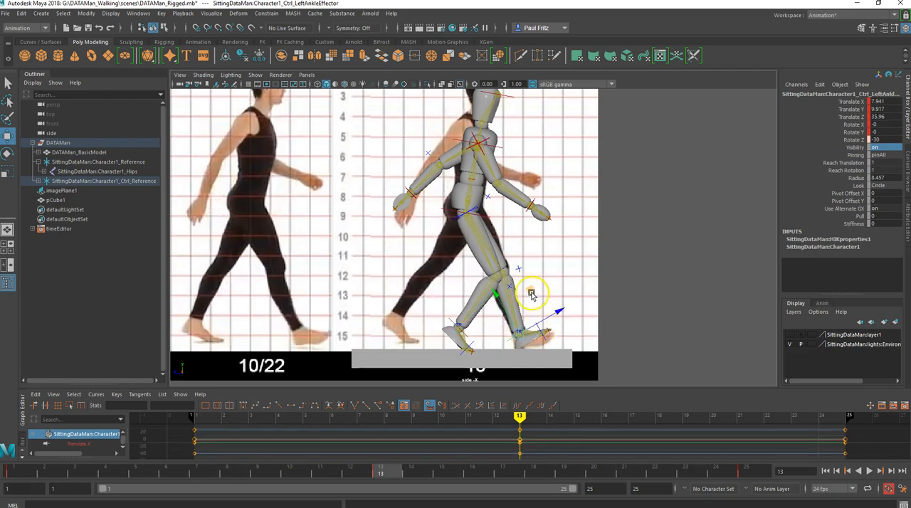
pyautogui.moveTo(529, 296); pyautogui.dragTo(383, 310)
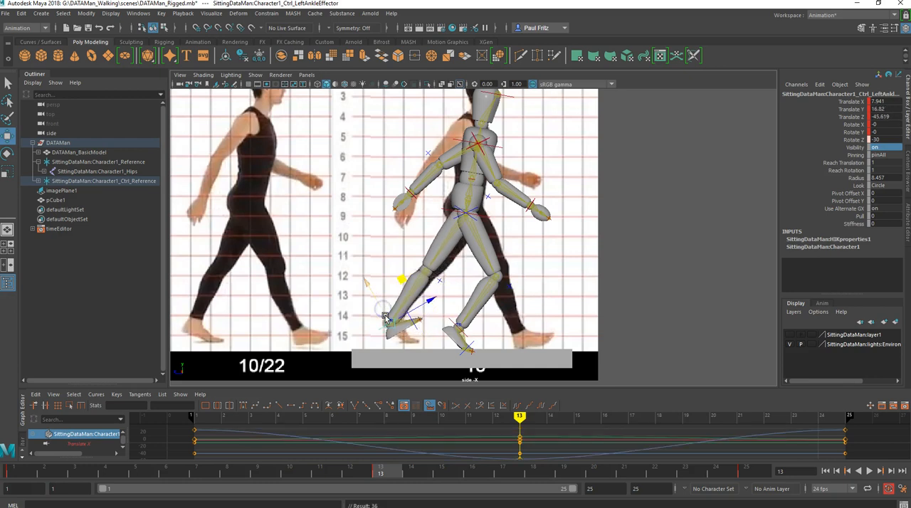
pyautogui.press('e')
pyautogui.moveTo(431, 304); pyautogui.dragTo(433, 323)
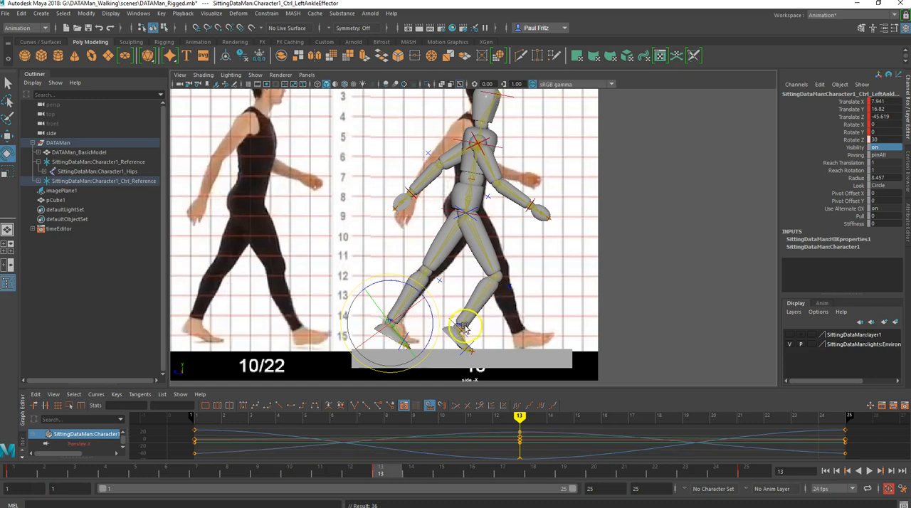
# - Bring the right ankle control to the front foot, about 12.8 in Y and 43.9 in Z, and rotate it to -30 in Z
pyautogui.click(463, 334)
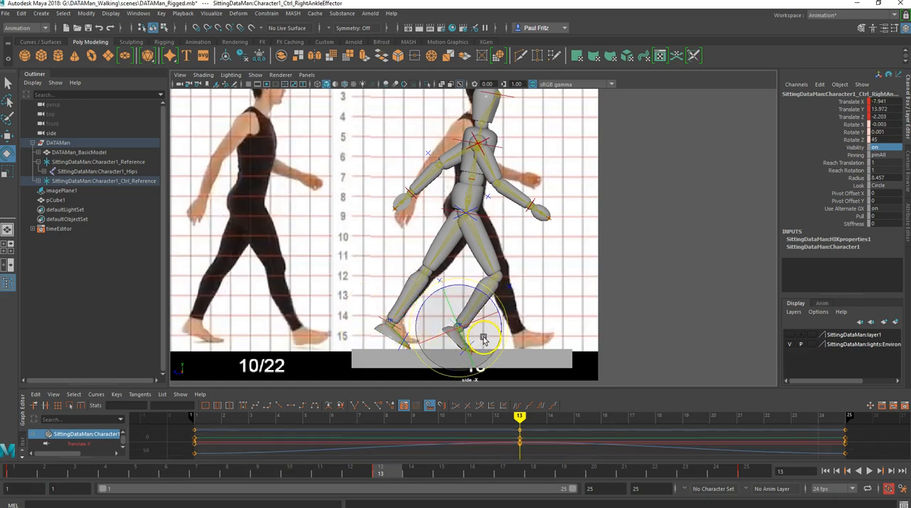
pyautogui.press('w')
pyautogui.moveTo(499, 331); pyautogui.dragTo(580, 335)
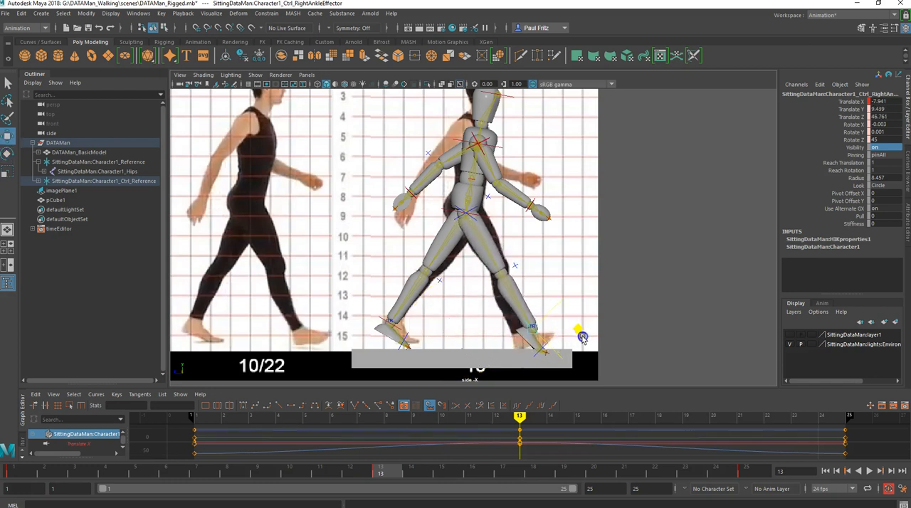
pyautogui.press('e')
pyautogui.moveTo(508, 322); pyautogui.dragTo(511, 282)
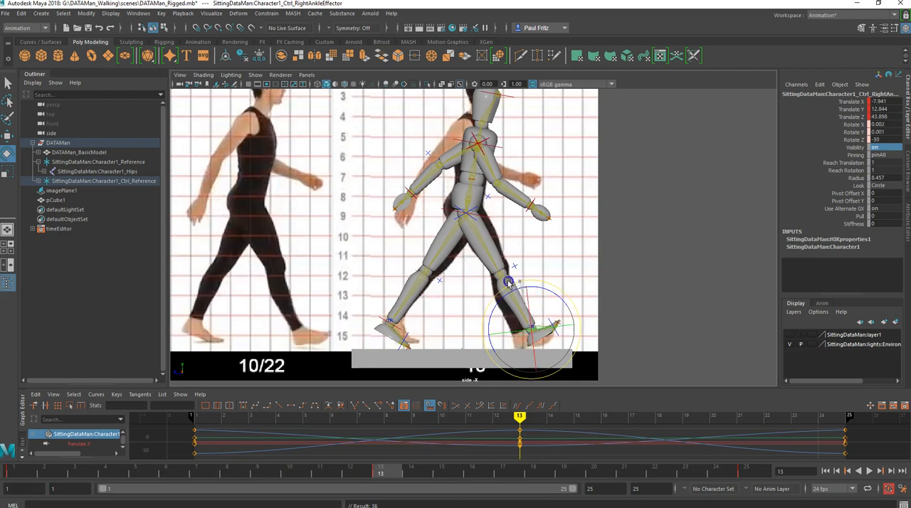
# - Pull the right ankle control down and back to about 10.3 in Y and 39.1 in Z, and key it at frame 13
pyautogui.click(514, 320)
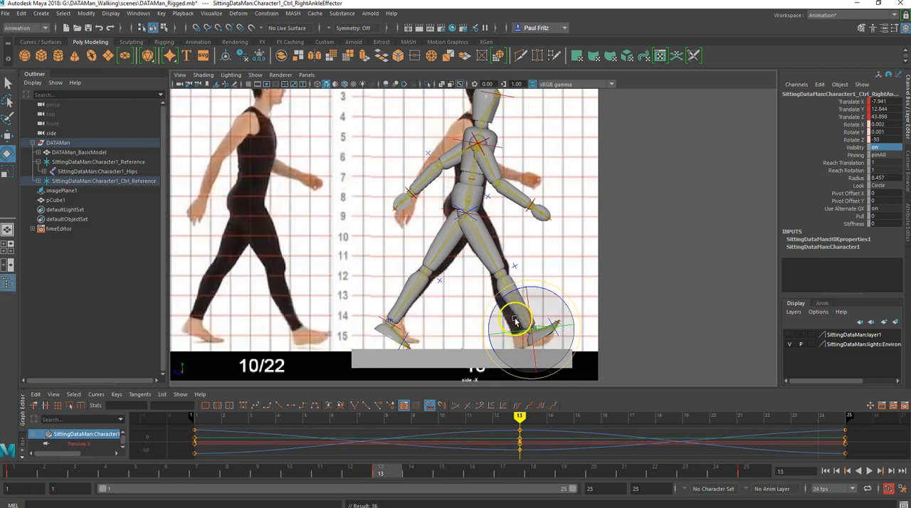
pyautogui.press('w')
pyautogui.moveTo(572, 307); pyautogui.dragTo(566, 311, button='middle')
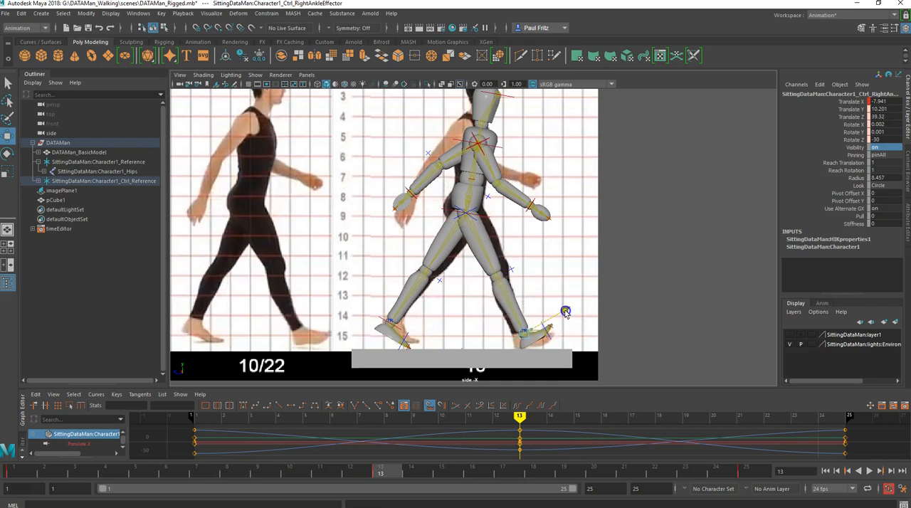
pyautogui.press('s')
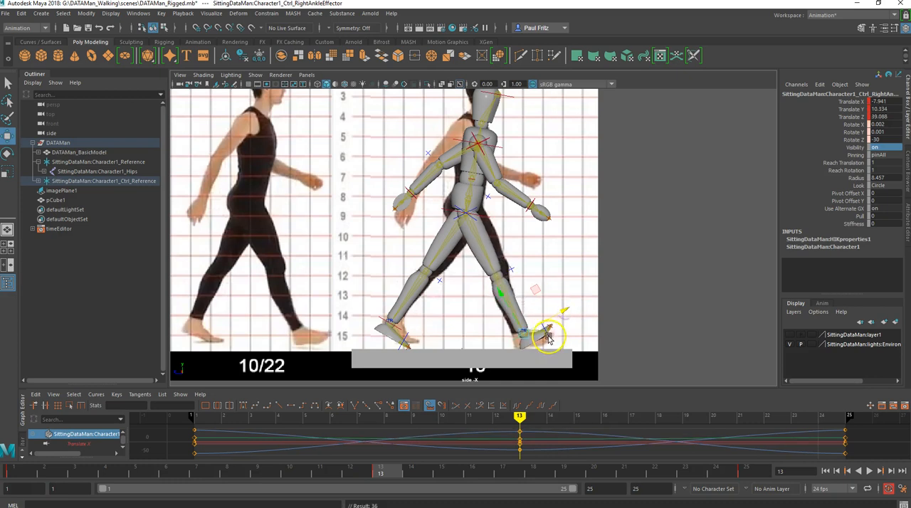
# - Set the right toe control's Z rotation to 0 at frame 13 to straighten the front foot
pyautogui.click(546, 340)
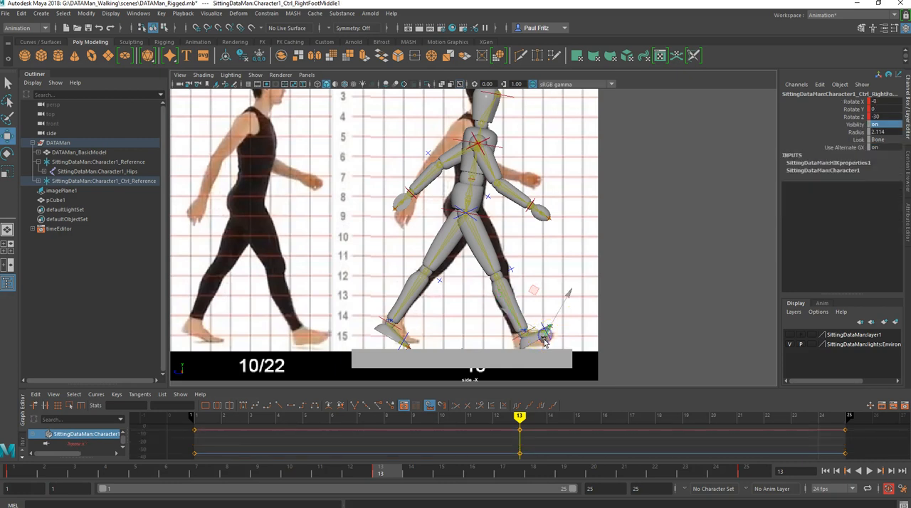
pyautogui.doubleClick(883, 116)
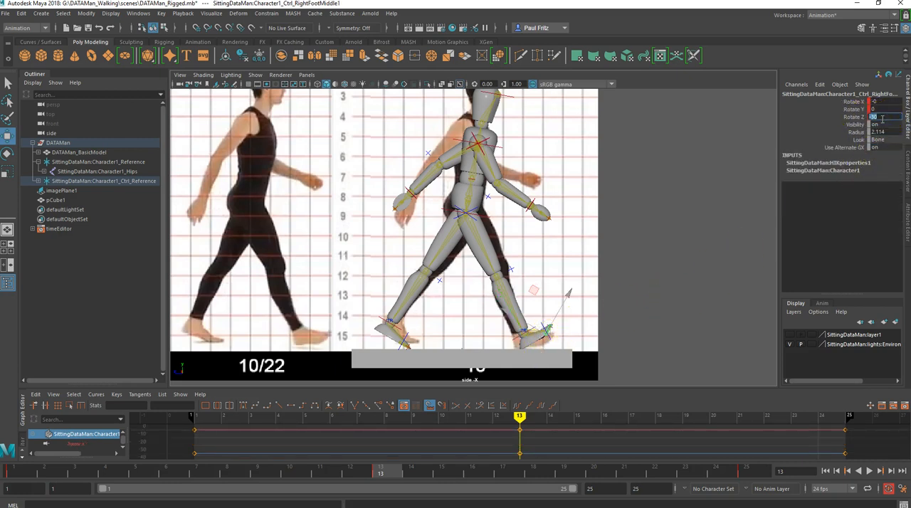
pyautogui.press('Tab')
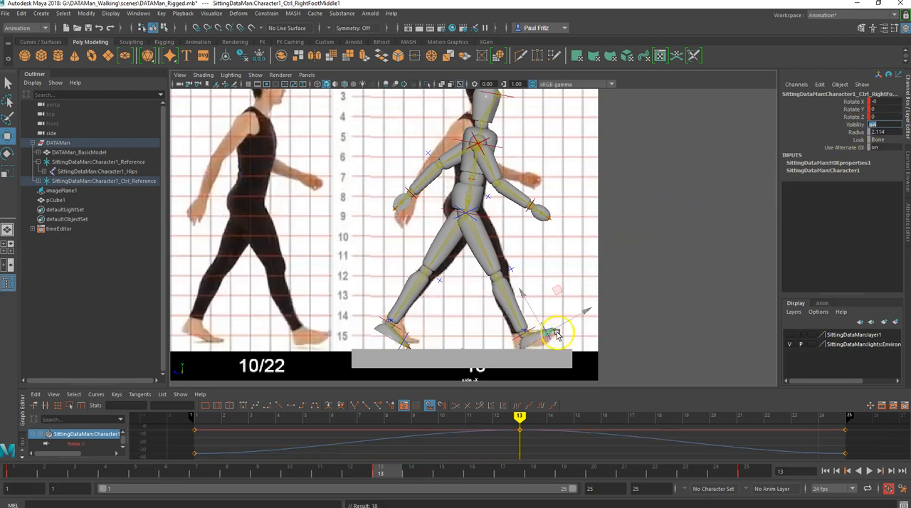
# - Set the left toe control's Z rotation to -30 and move the left ankle control to about 12.9 in Y and -39.4 in Z
pyautogui.click(400, 345)
pyautogui.scroll(2, 391, 356)
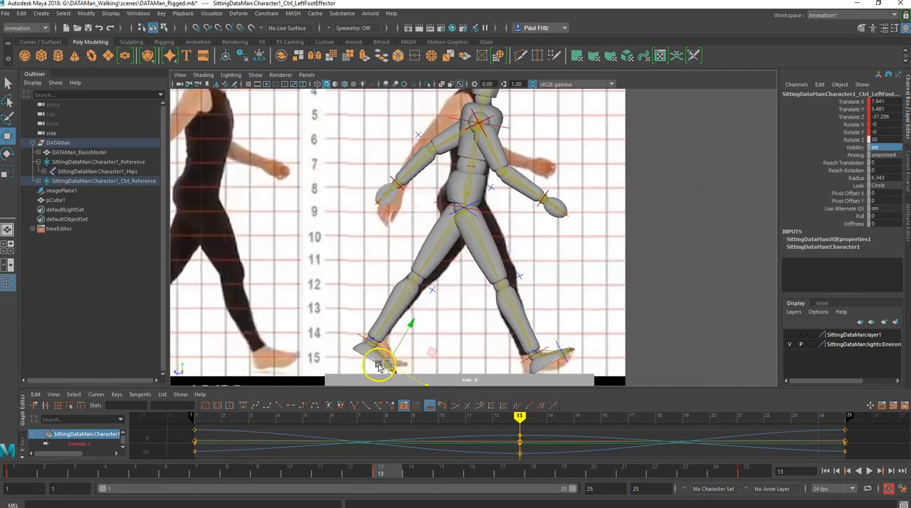
pyautogui.click(379, 365)
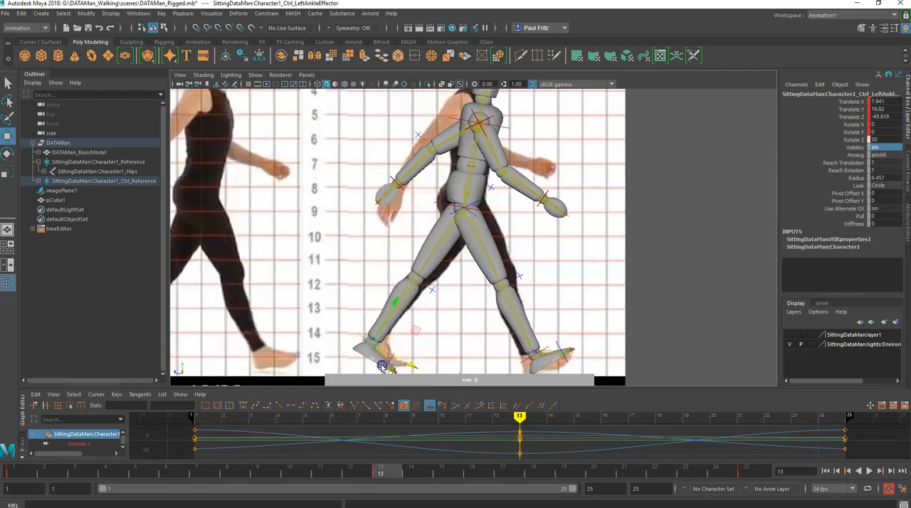
pyautogui.click(367, 367)
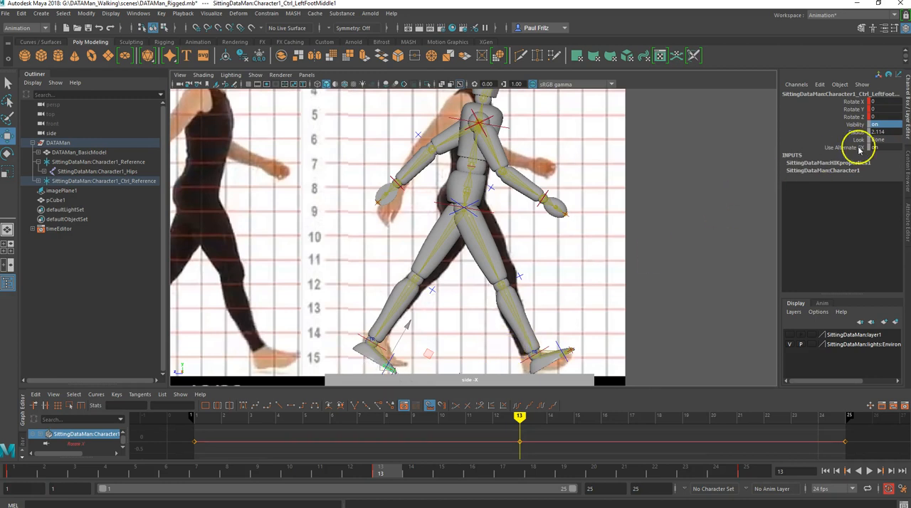
pyautogui.doubleClick(880, 117)
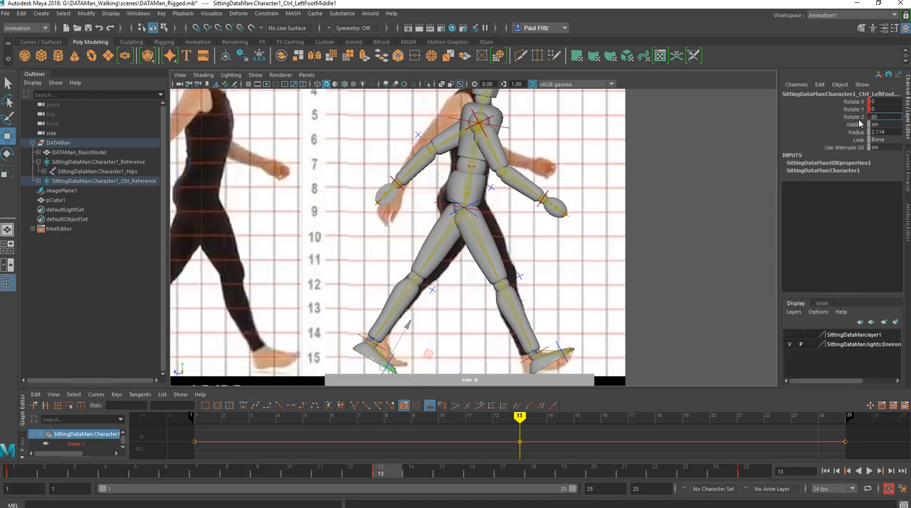
pyautogui.press('Return')
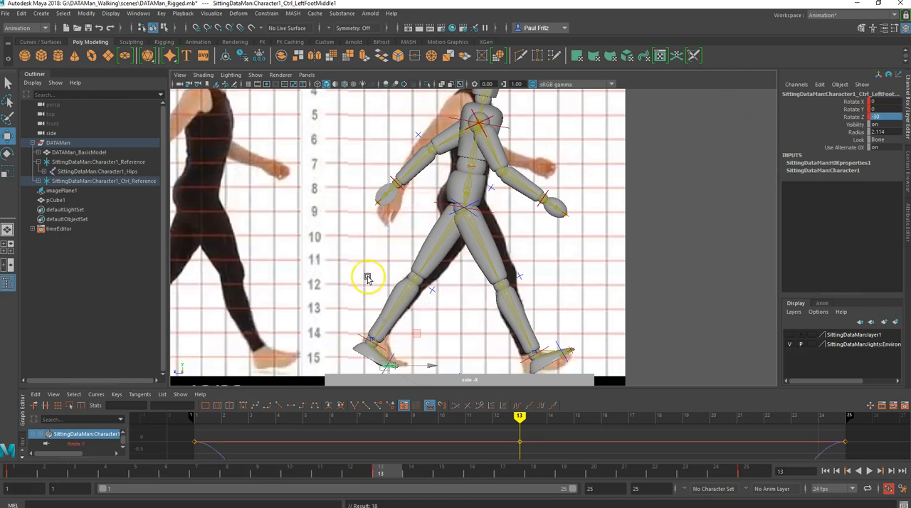
pyautogui.click(360, 334)
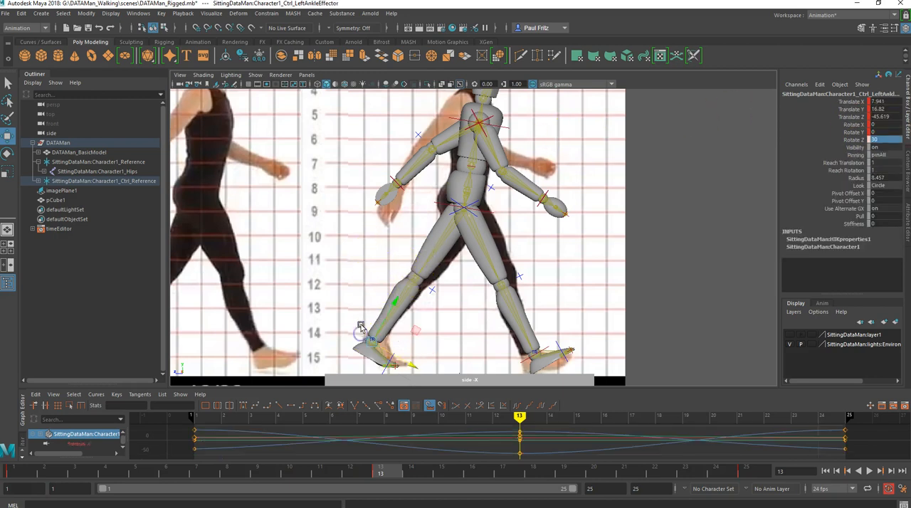
pyautogui.moveTo(415, 333); pyautogui.dragTo(434, 330)
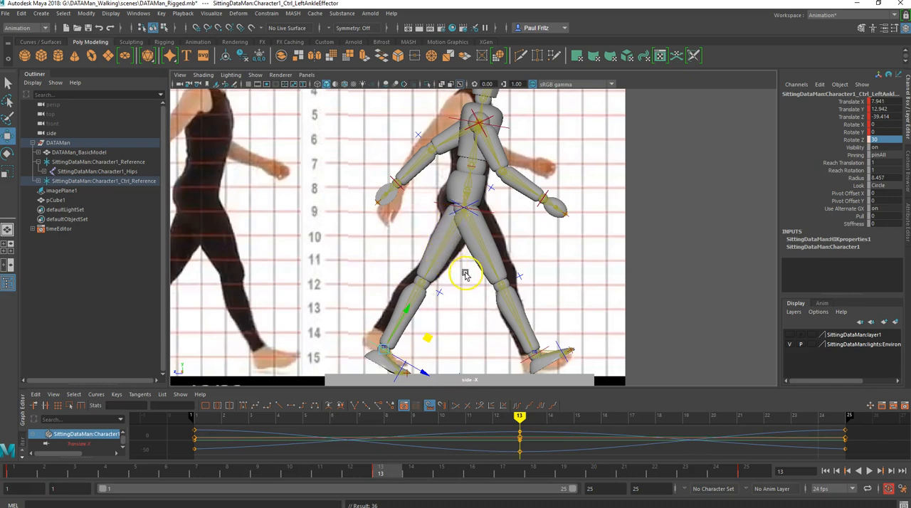
# - At frame 13, swing the left arm control forward and the right arm control back to about 99.4, 35.9, 88.3 in X, Y, Z rotation
pyautogui.click(446, 139)
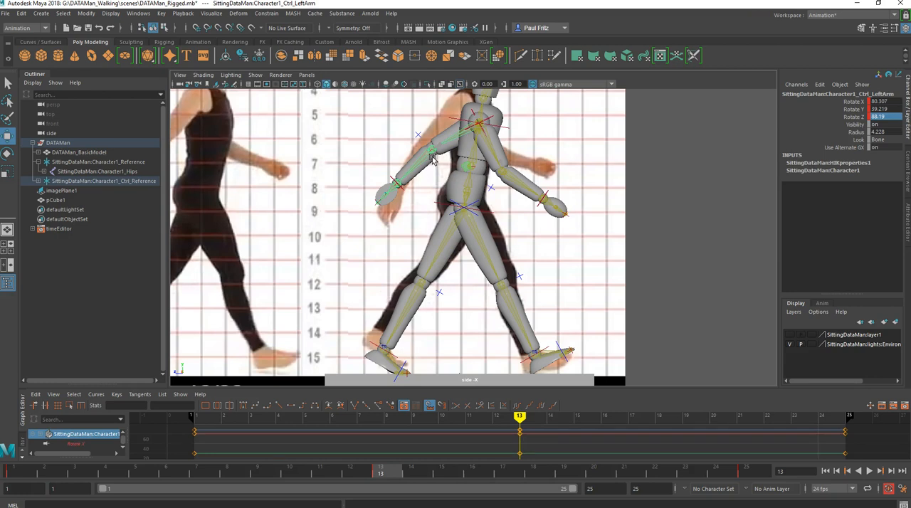
pyautogui.press('e')
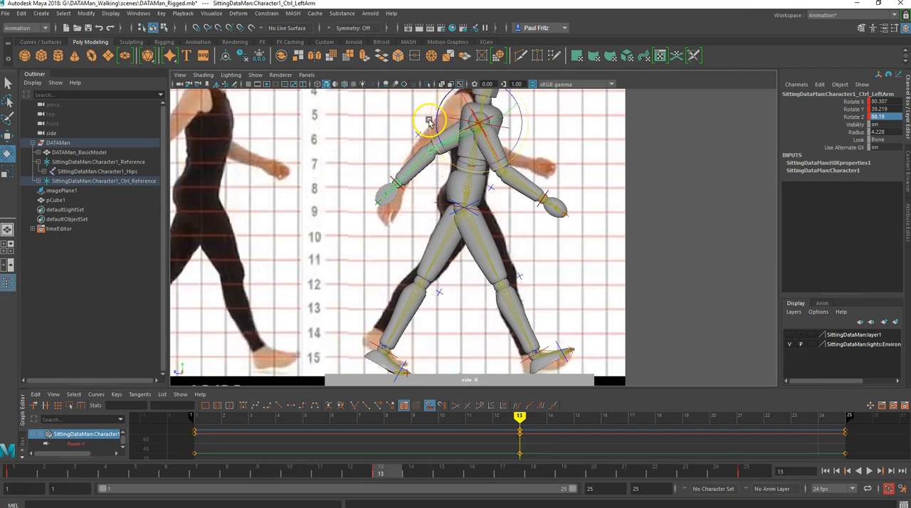
pyautogui.moveTo(430, 119); pyautogui.dragTo(496, 201)
pyautogui.click(496, 201)
pyautogui.click(509, 153)
pyautogui.moveTo(517, 156); pyautogui.dragTo(427, 137)
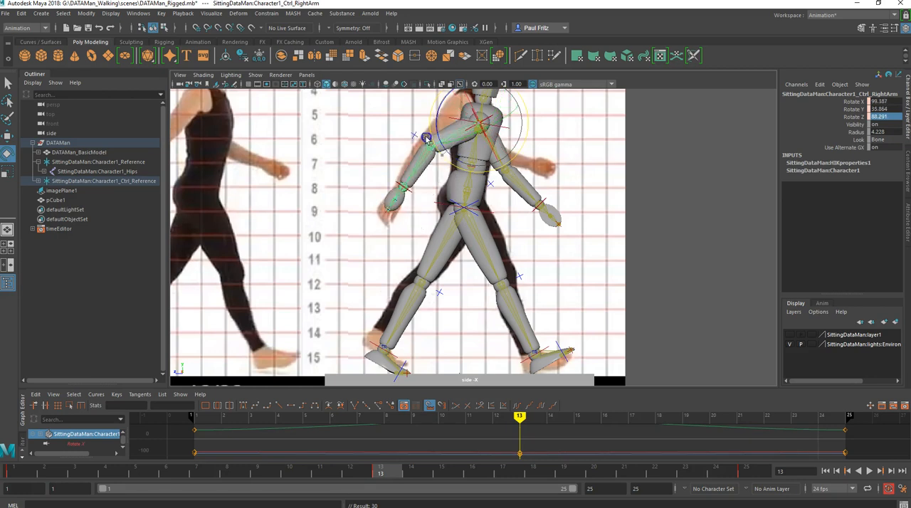
# - Straighten the right forearm control to about 14.8 in Z rotation and swing the right upper arm down toward the body
pyautogui.click(426, 145)
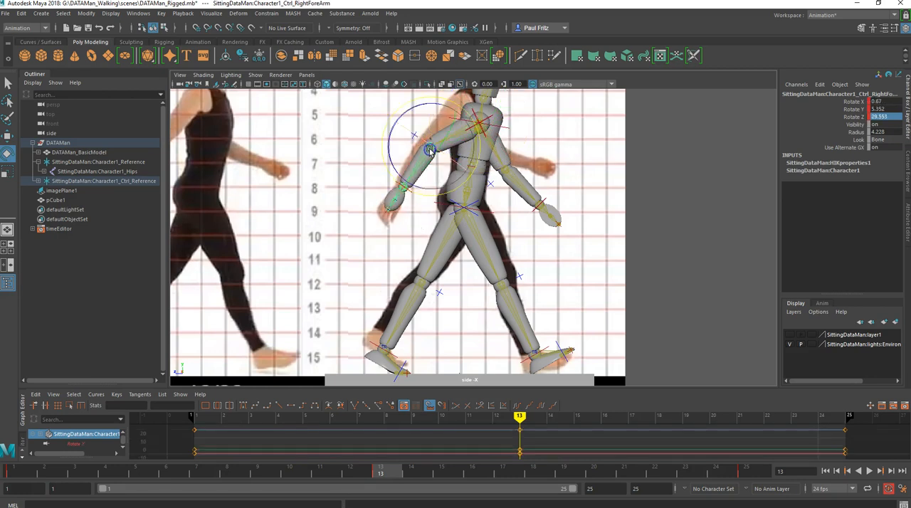
pyautogui.moveTo(480, 158); pyautogui.dragTo(476, 168)
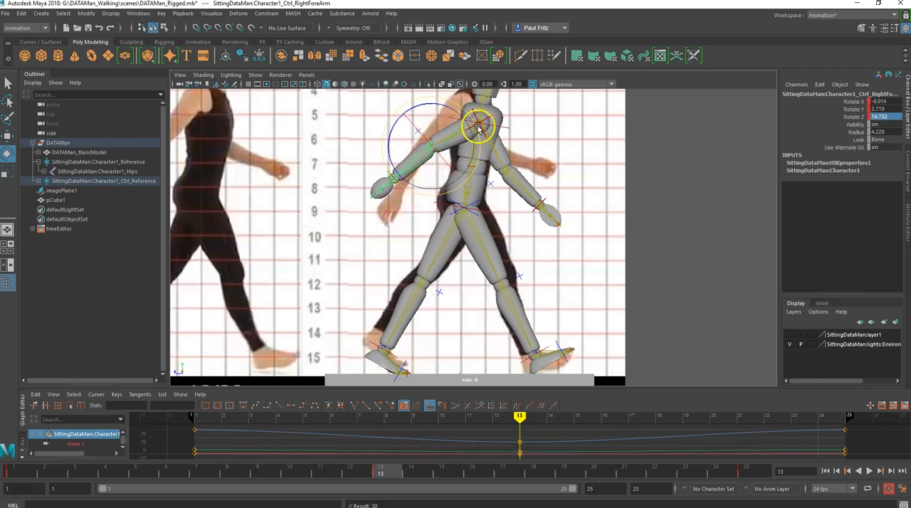
pyautogui.click(448, 158)
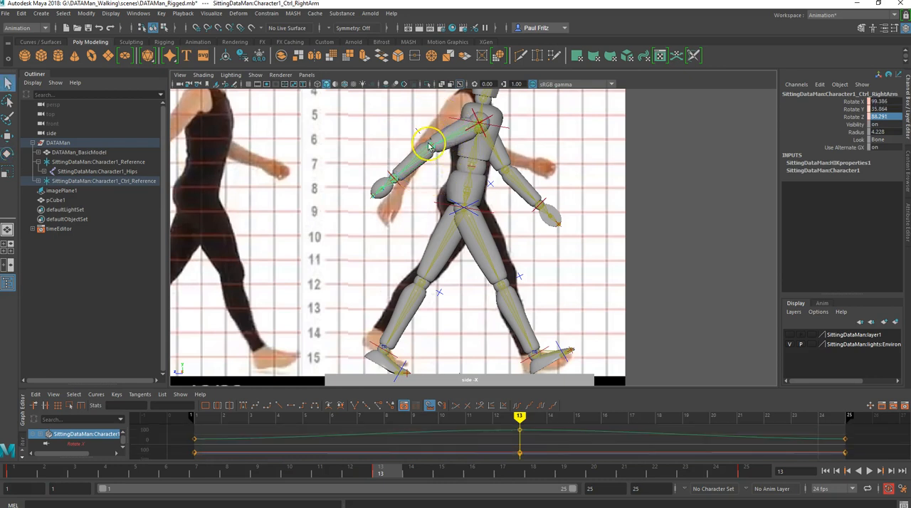
pyautogui.press('e')
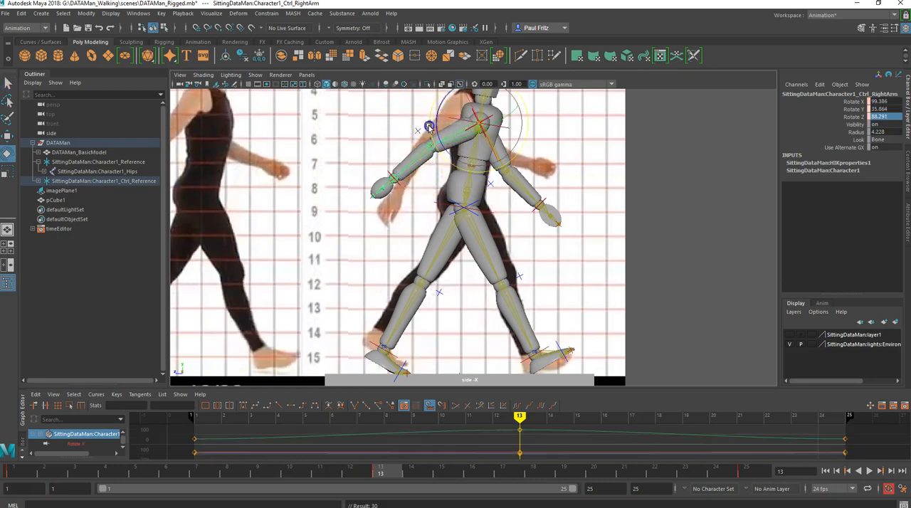
pyautogui.moveTo(428, 126); pyautogui.dragTo(427, 132)
# - Bend the left forearm control up to about 44.7 in Z rotation at frame 13
pyautogui.click(518, 179)
pyautogui.moveTo(553, 183); pyautogui.dragTo(551, 166)
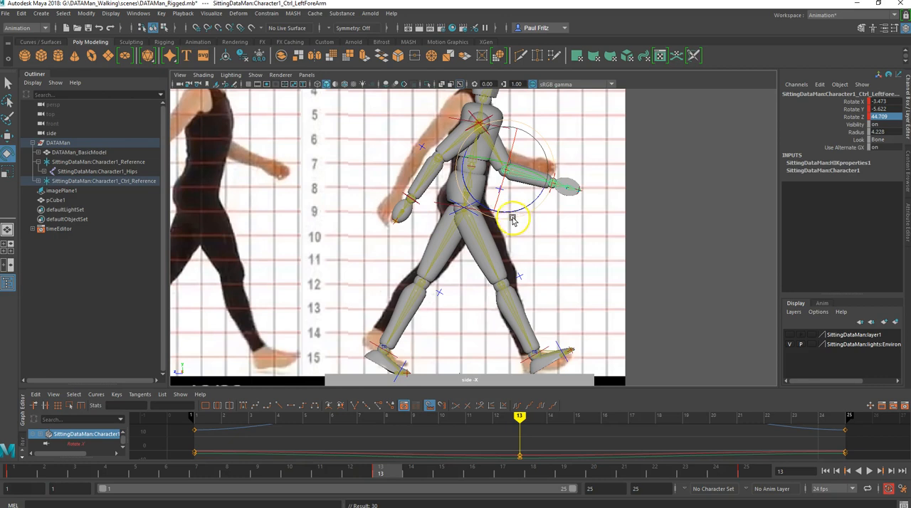
pyautogui.scroll(-3, 490, 212)
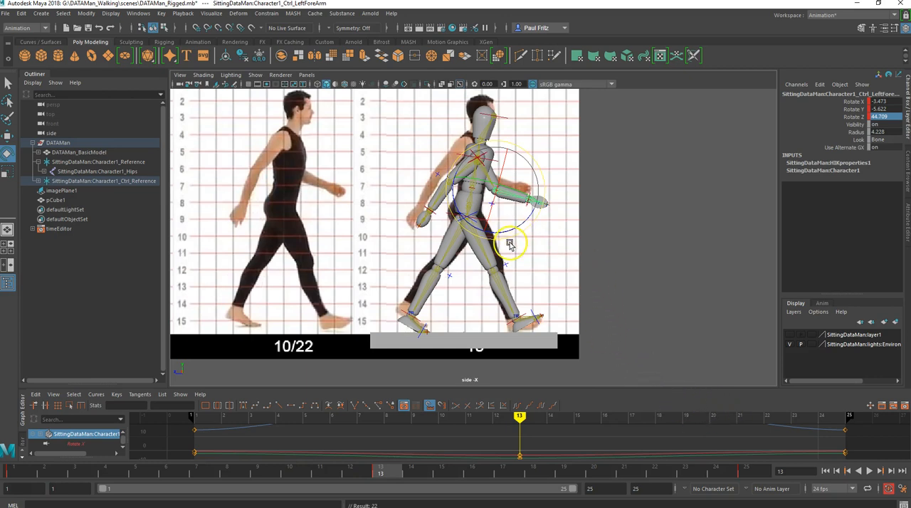
# - Scrub and play back the walk cycle to check the motion between the contact poses
pyautogui.scroll(-3, 475, 434)
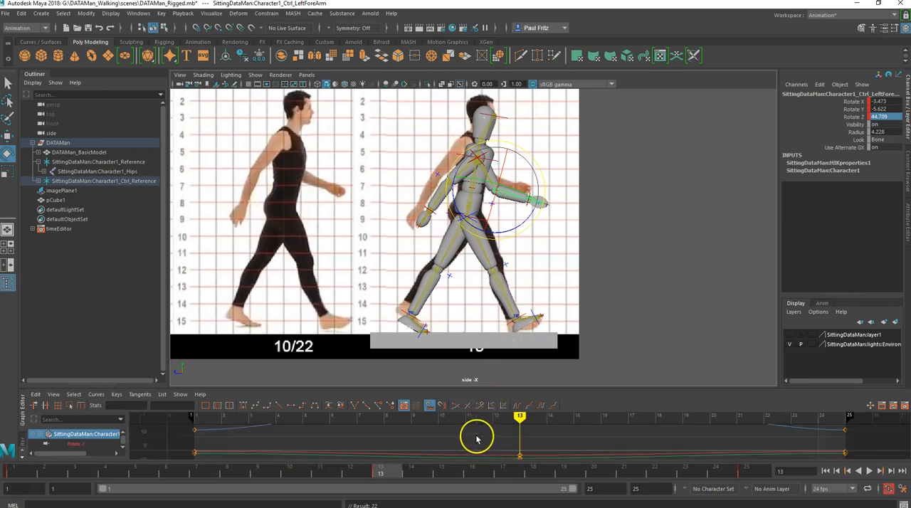
pyautogui.scroll(3, 476, 436)
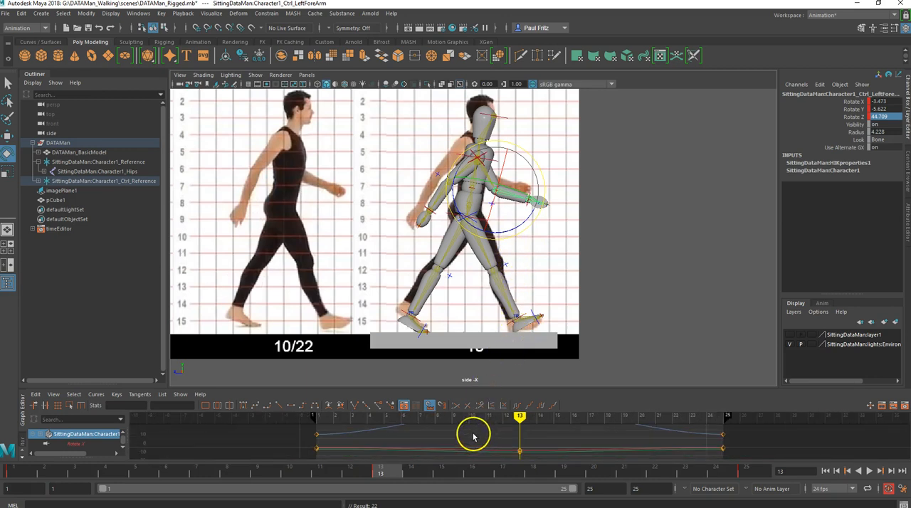
pyautogui.moveTo(473, 431)
pyautogui.keyDown('alt'); pyautogui.mouseDown(button='middle')
pyautogui.moveTo(447, 449)
pyautogui.moveTo(442, 428)
pyautogui.moveTo(436, 437)
pyautogui.mouseUp(button='middle'); pyautogui.keyUp('alt')
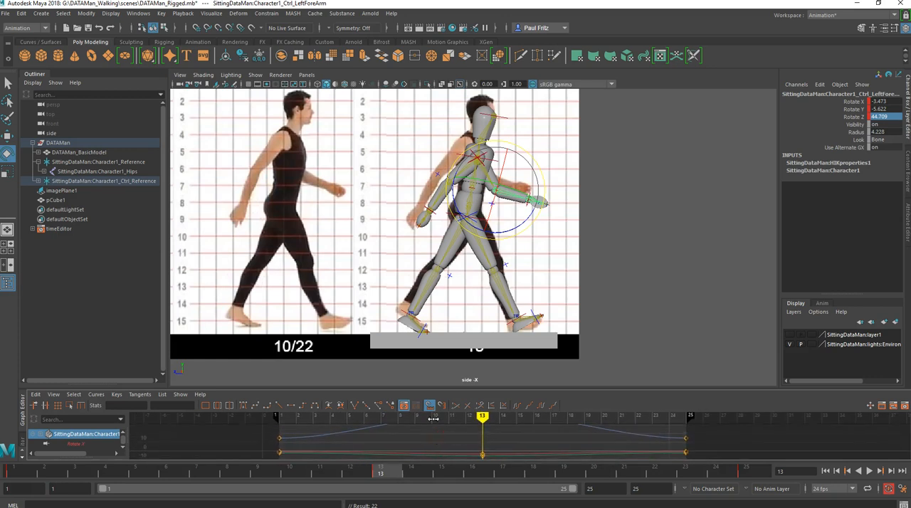
pyautogui.moveTo(482, 418)
pyautogui.mouseDown()
pyautogui.moveTo(278, 417)
pyautogui.moveTo(482, 417)
pyautogui.moveTo(403, 417)
pyautogui.mouseUp()
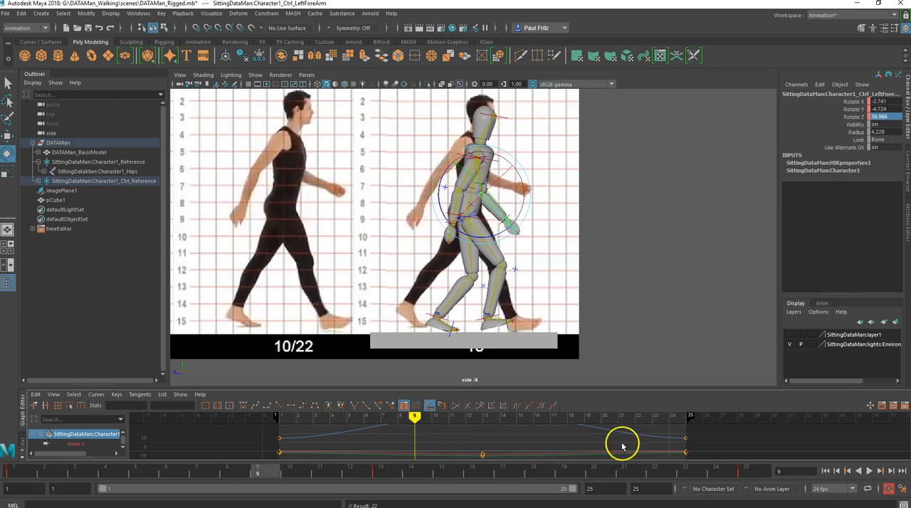
pyautogui.click(869, 471)
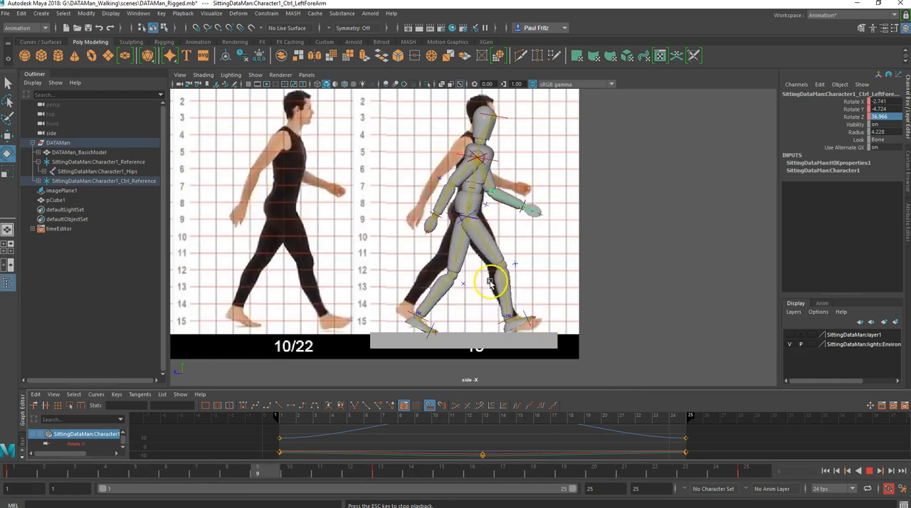
pyautogui.click(465, 225)
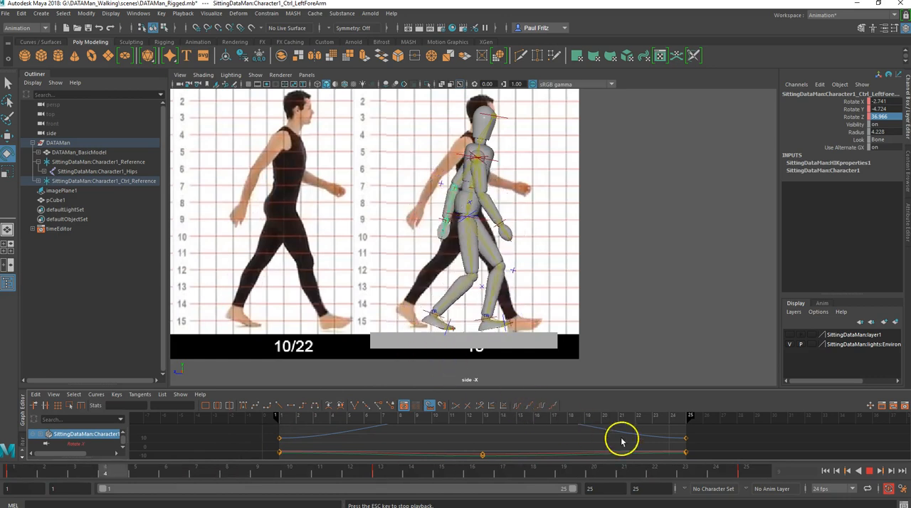
pyautogui.click(869, 471)
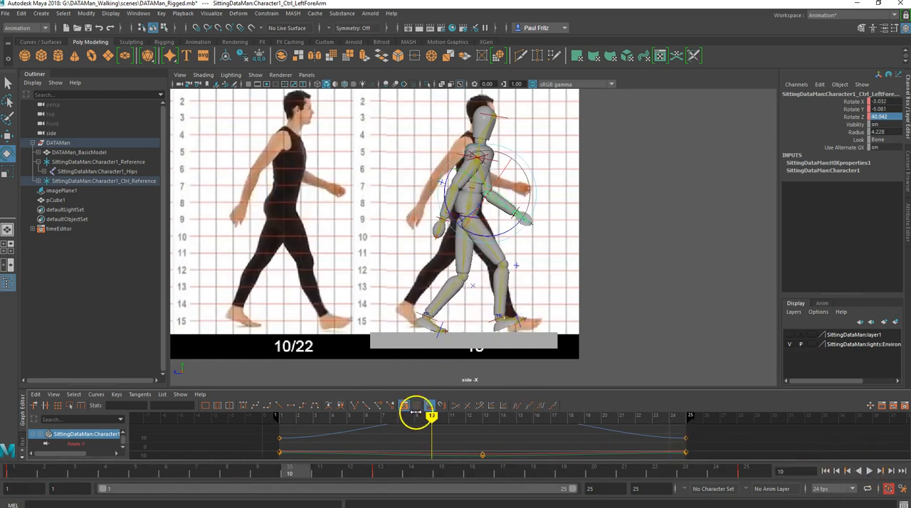
# - Slide the reference image plane until its 4/16 Down pose sits behind the character, and go to frame 4
pyautogui.moveTo(432, 416)
pyautogui.mouseDown()
pyautogui.moveTo(315, 421)
pyautogui.moveTo(424, 424)
pyautogui.moveTo(347, 423)
pyautogui.moveTo(354, 427)
pyautogui.mouseUp()
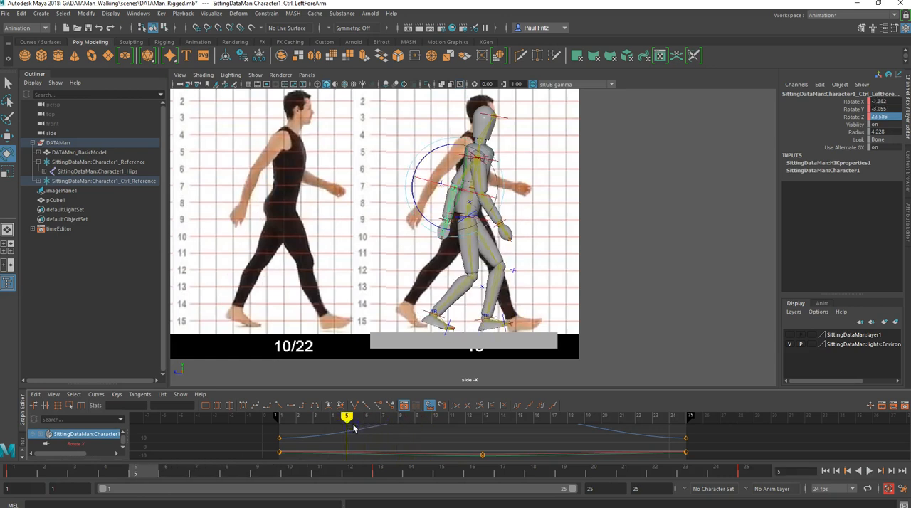
pyautogui.click(323, 247)
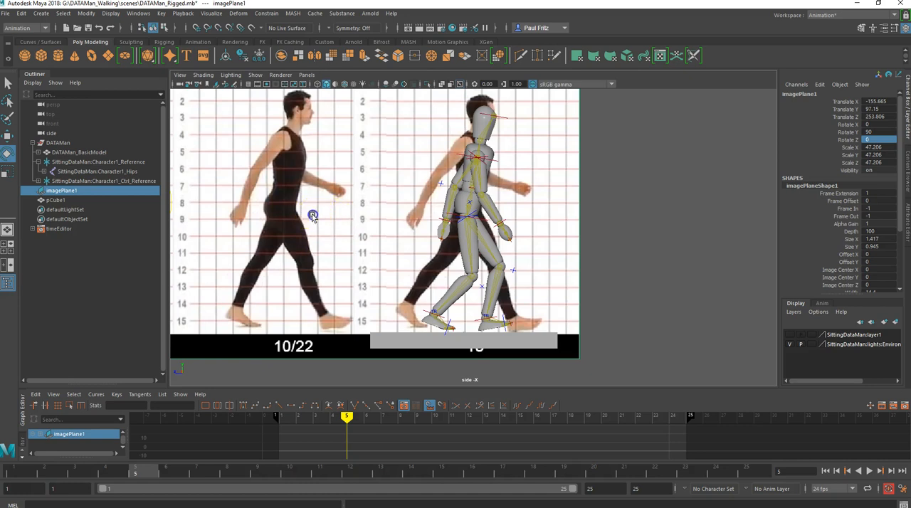
pyautogui.scroll(-6, 311, 216)
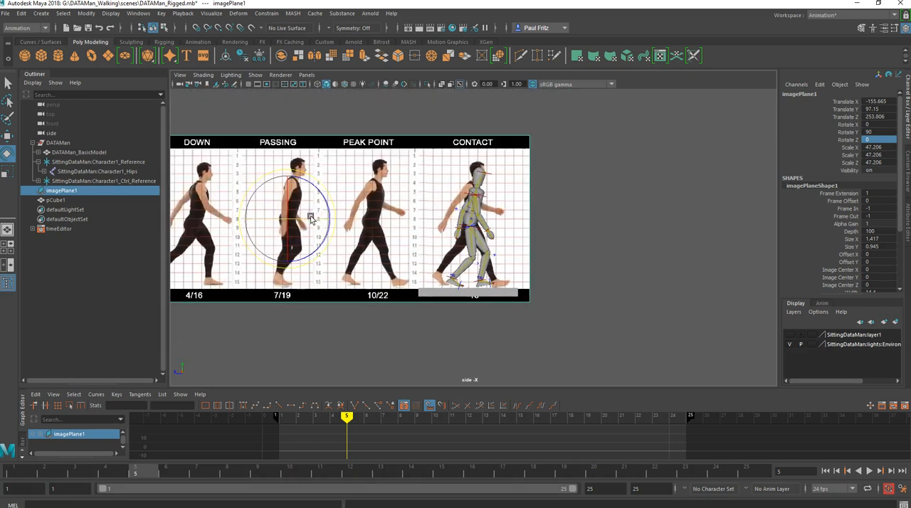
pyautogui.press('w')
pyautogui.moveTo(329, 222); pyautogui.dragTo(610, 242)
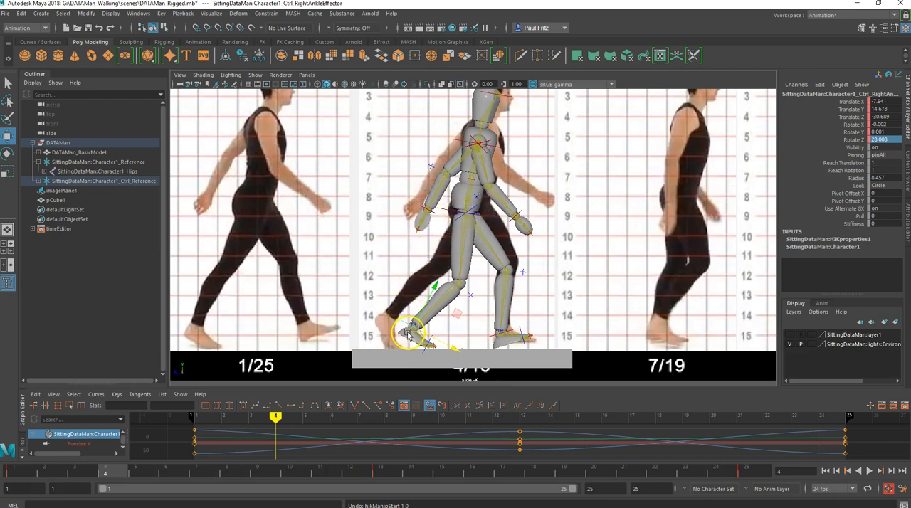
# - Try a steeper rotation of about 43 in Z on the right ankle control at frame 4, and rotate it back
pyautogui.press('e')
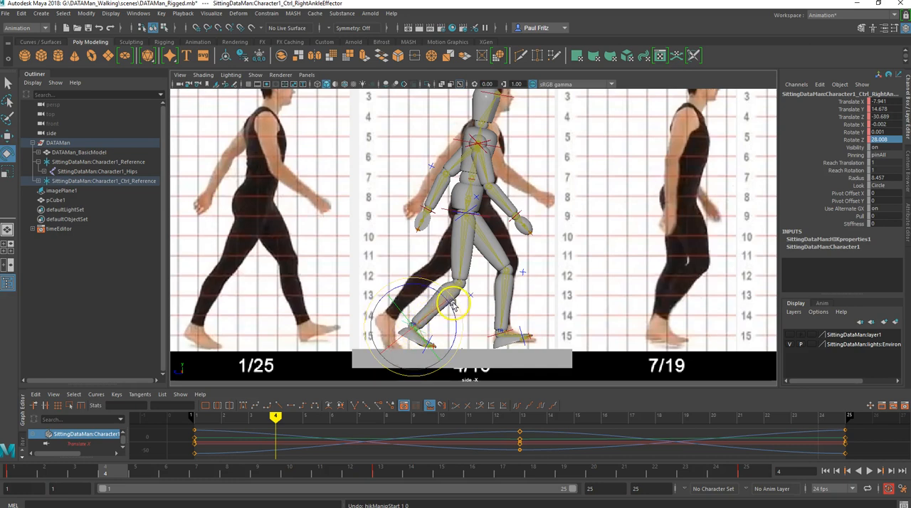
pyautogui.moveTo(454, 301); pyautogui.dragTo(454, 308)
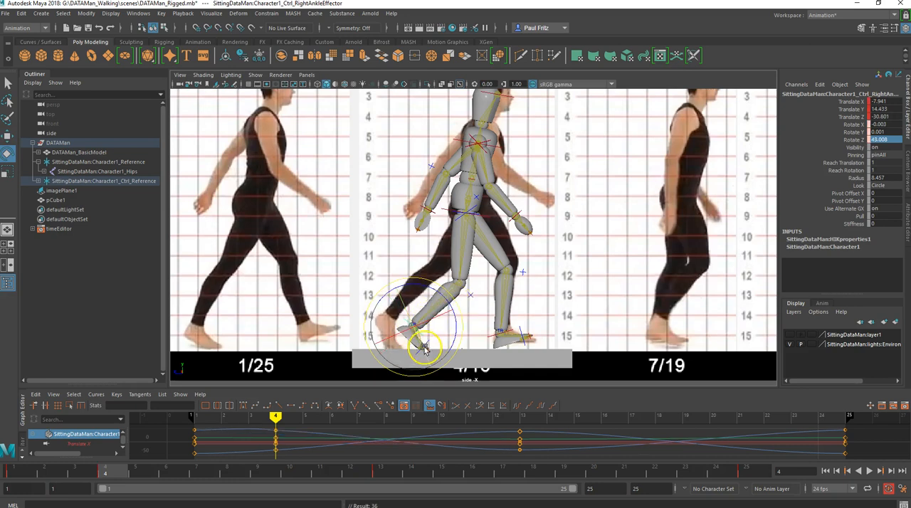
pyautogui.click(512, 331)
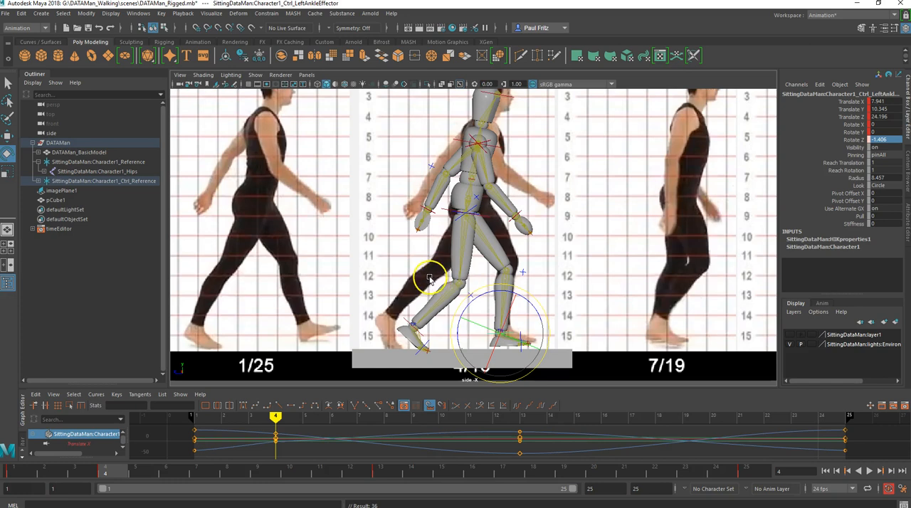
pyautogui.click(408, 321)
pyautogui.moveTo(460, 322); pyautogui.dragTo(471, 301)
# - Lower the hips control to about 85.5 in Y and 2.1 in Z and key it at frame 4
pyautogui.click(488, 220)
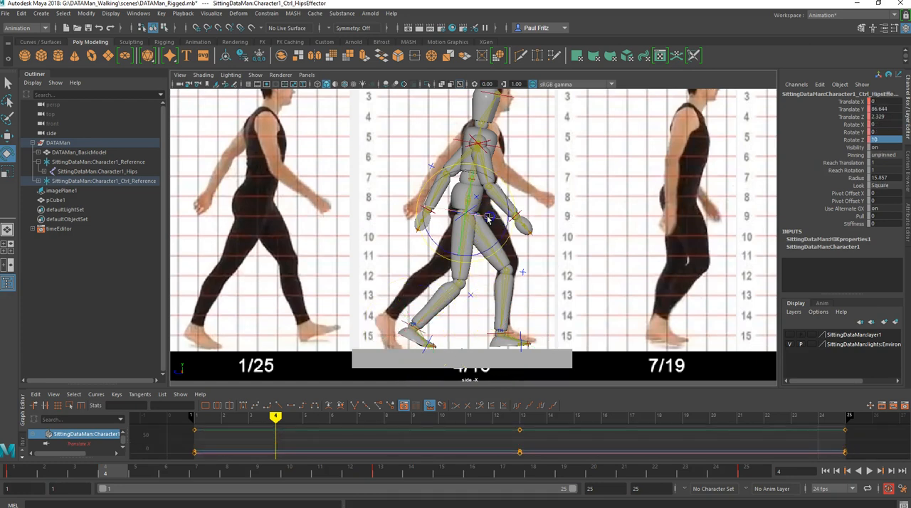
pyautogui.press('w')
pyautogui.moveTo(472, 165); pyautogui.dragTo(473, 166)
pyautogui.press('s')
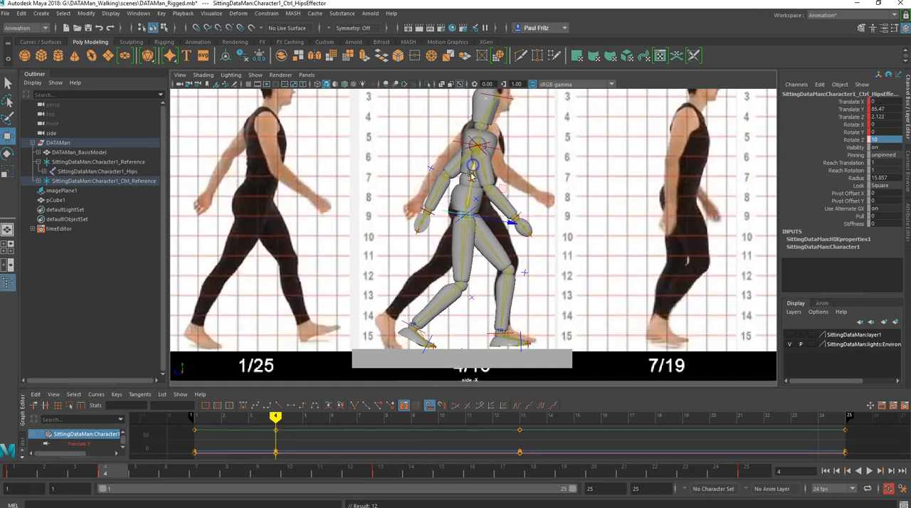
# - Rotate the right ankle control to about 43 in Z at frame 4 to lift the rear heel
pyautogui.click(404, 321)
pyautogui.moveTo(406, 320); pyautogui.dragTo(457, 306)
pyautogui.press('e')
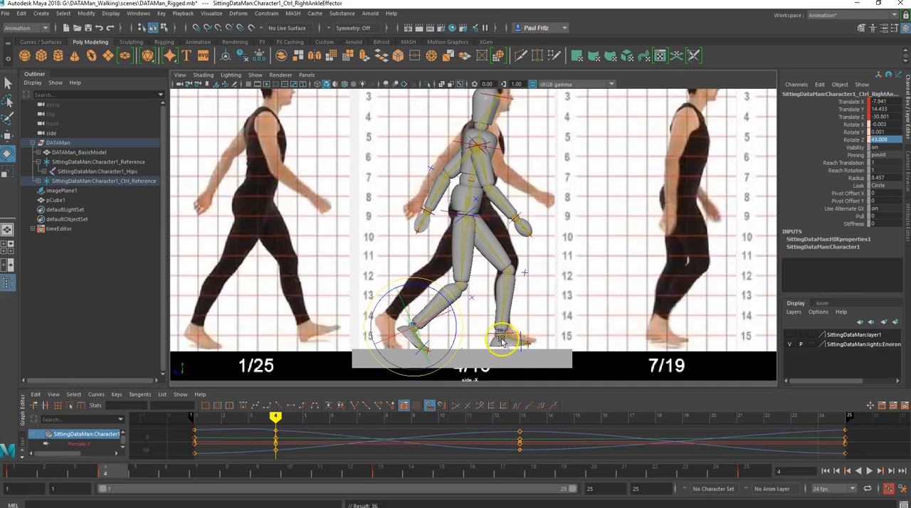
# - Move the left ankle control to about 7.9 in Y and 25.1 in Z at frame 4 to plant the front foot
pyautogui.click(500, 321)
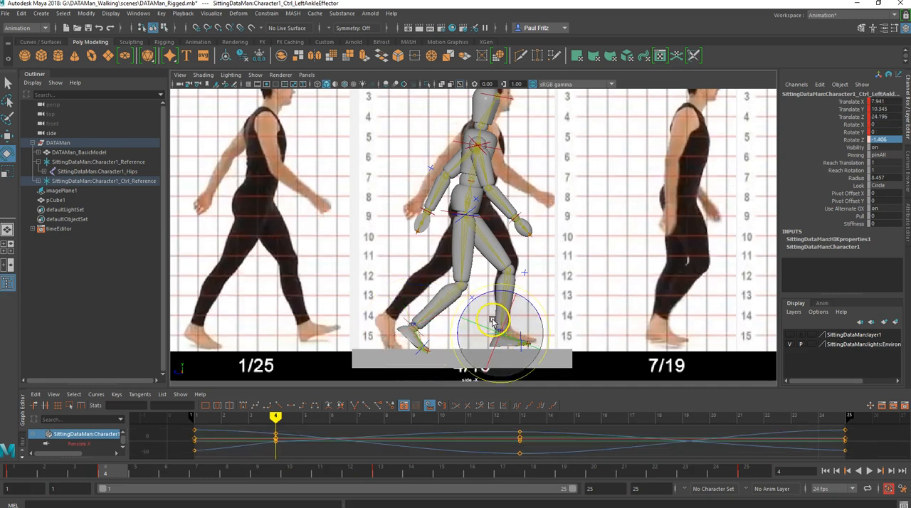
pyautogui.press('w')
pyautogui.moveTo(507, 334); pyautogui.dragTo(530, 306)
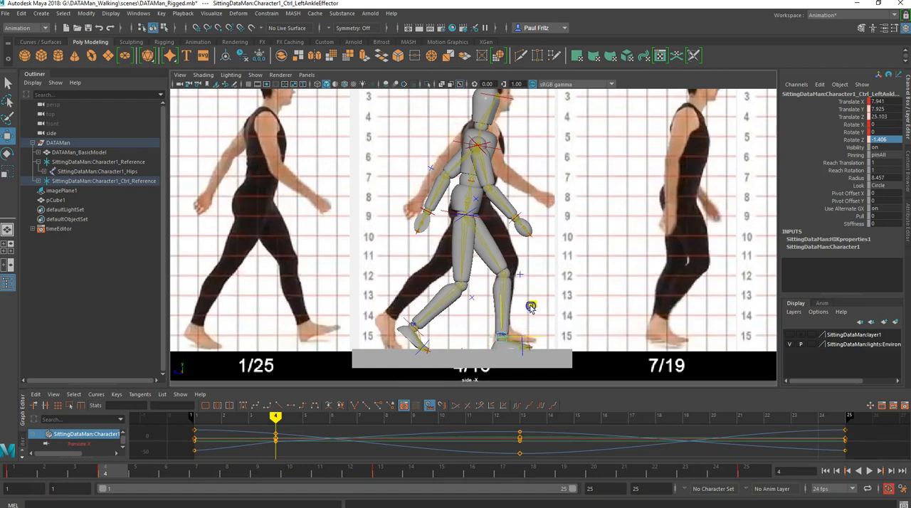
pyautogui.moveTo(531, 307); pyautogui.dragTo(531, 306)
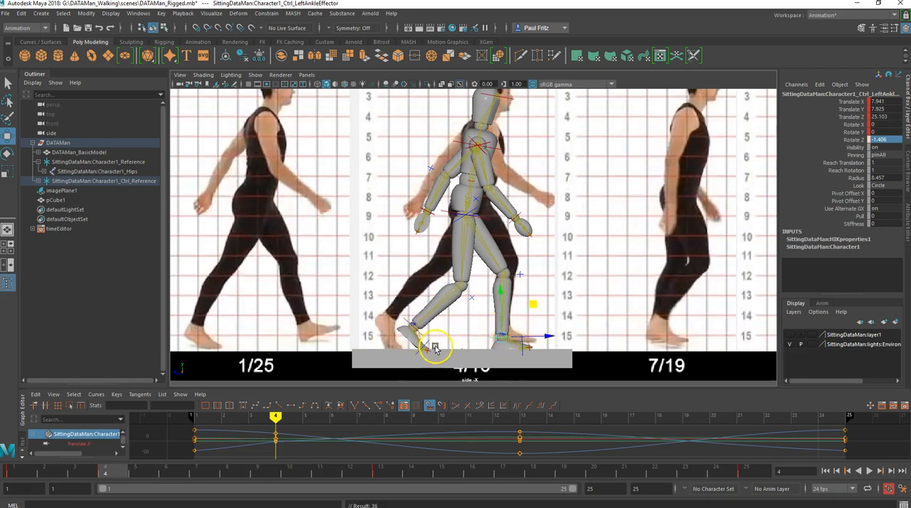
# - Key the right arm control at frame 4 and swing the arm forward to about 50.8 in Rotate Y
pyautogui.click(483, 171)
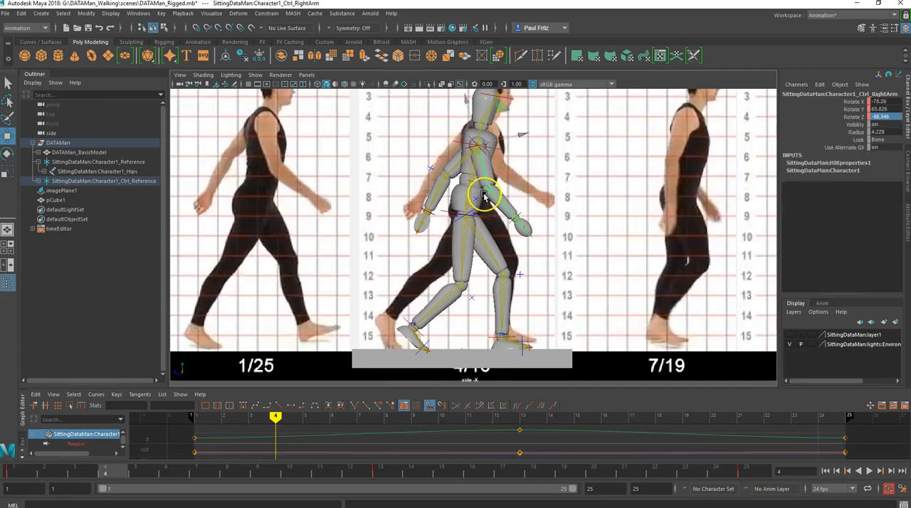
pyautogui.press('e')
pyautogui.press('s')
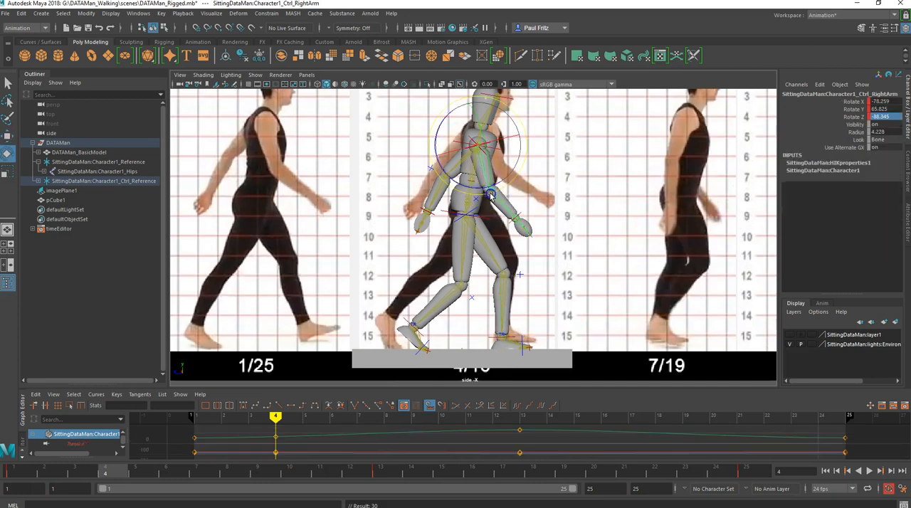
pyautogui.moveTo(507, 189); pyautogui.dragTo(510, 186)
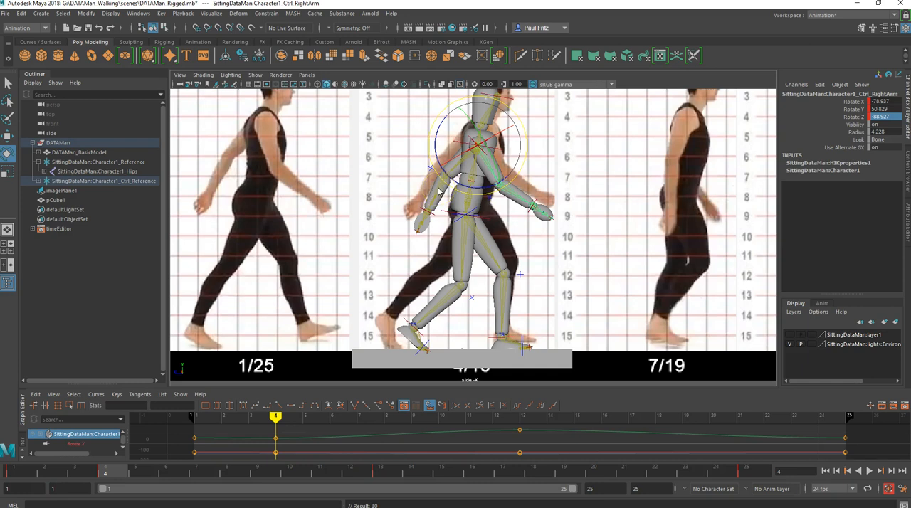
# - Swing the left arm control backward to about 38.3 in Rotate Y at frame 4 to match the reference
pyautogui.click(457, 172)
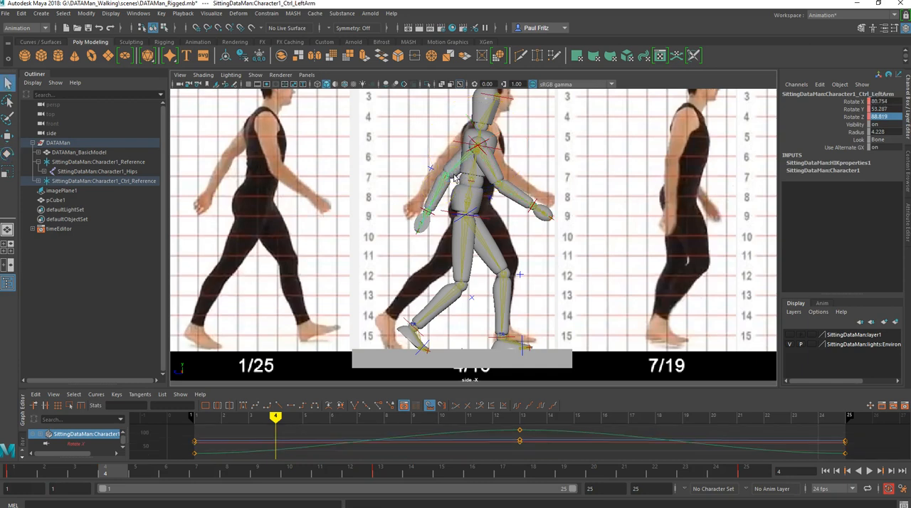
pyautogui.press('e')
pyautogui.moveTo(432, 157); pyautogui.dragTo(427, 150)
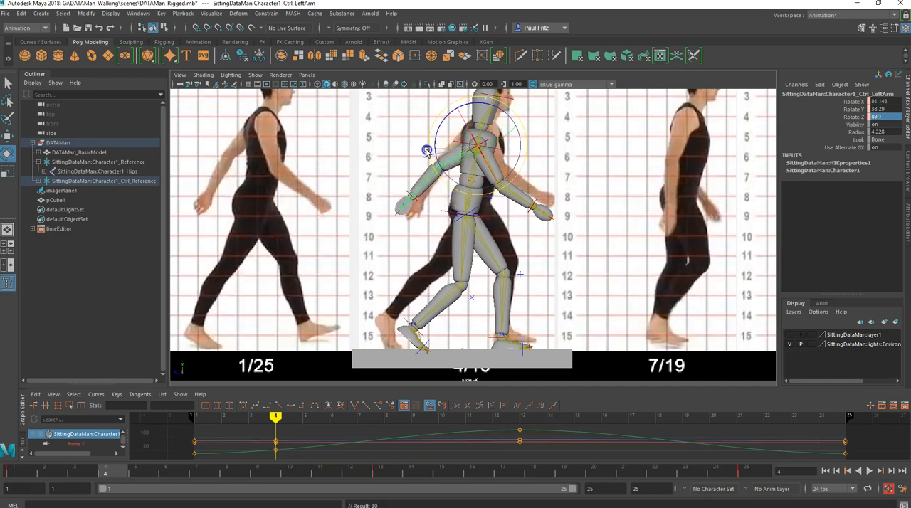
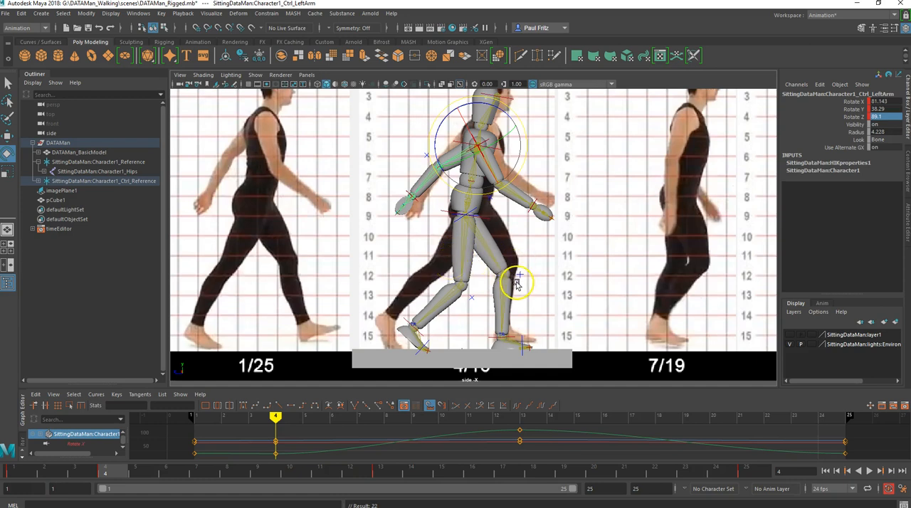
# - Compare the Down pose at frame 4 with the unposed figure at frame 16
pyautogui.scroll(-3, 511, 281)
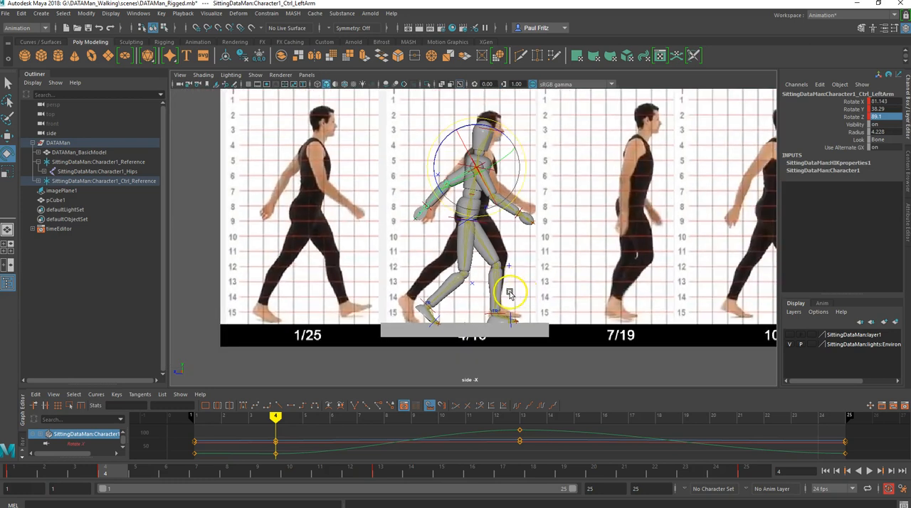
pyautogui.click(472, 472)
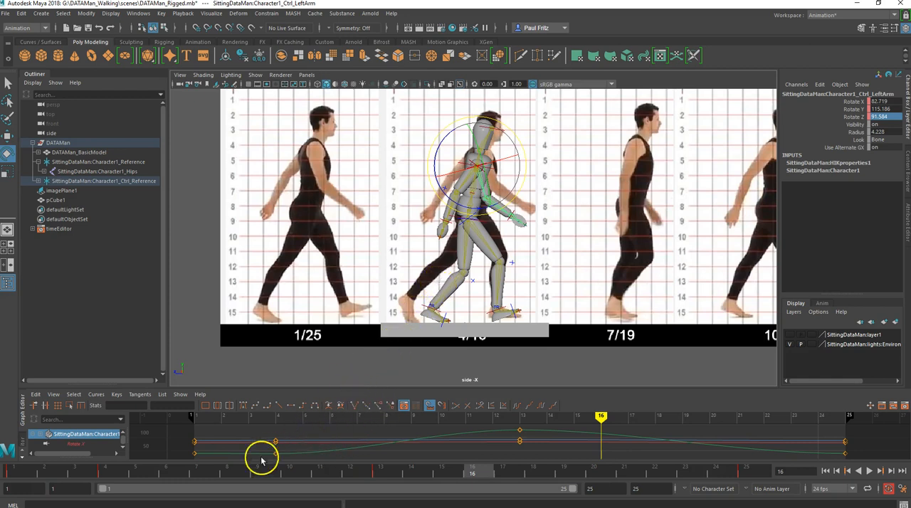
pyautogui.click(105, 472)
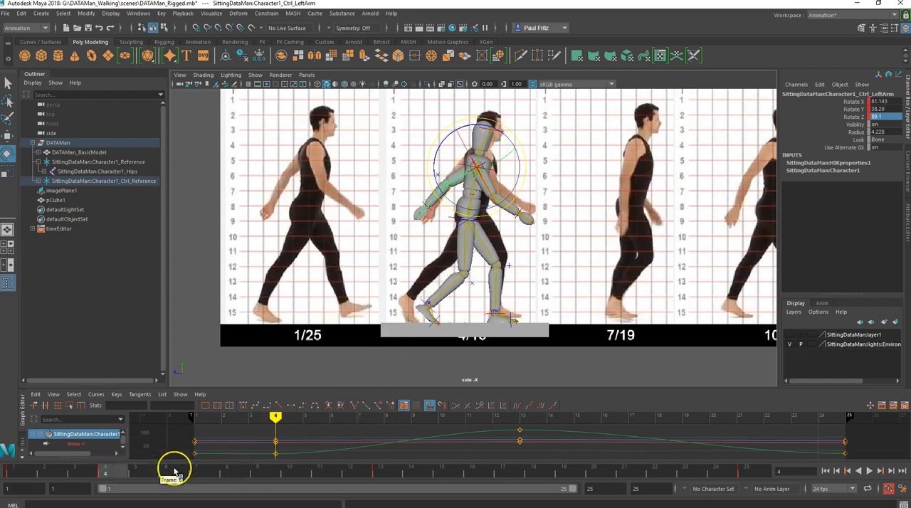
pyautogui.click(472, 473)
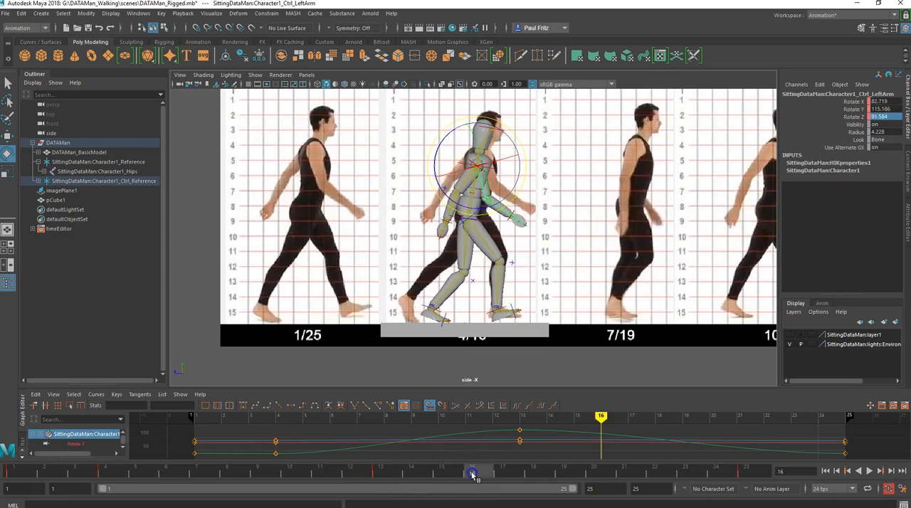
pyautogui.click(104, 472)
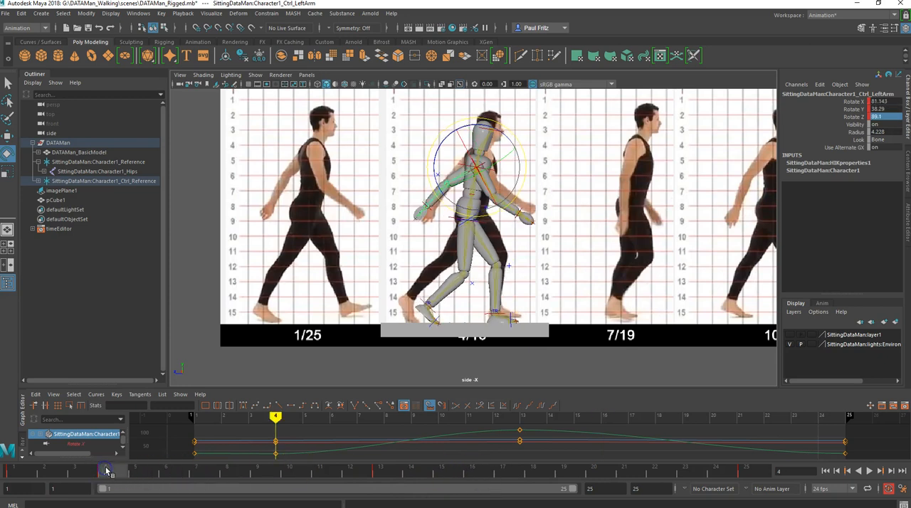
# - Lower the hips control at frame 16 to about 85.1 in Y and 2.05 in Z, and key it
pyautogui.click(473, 475)
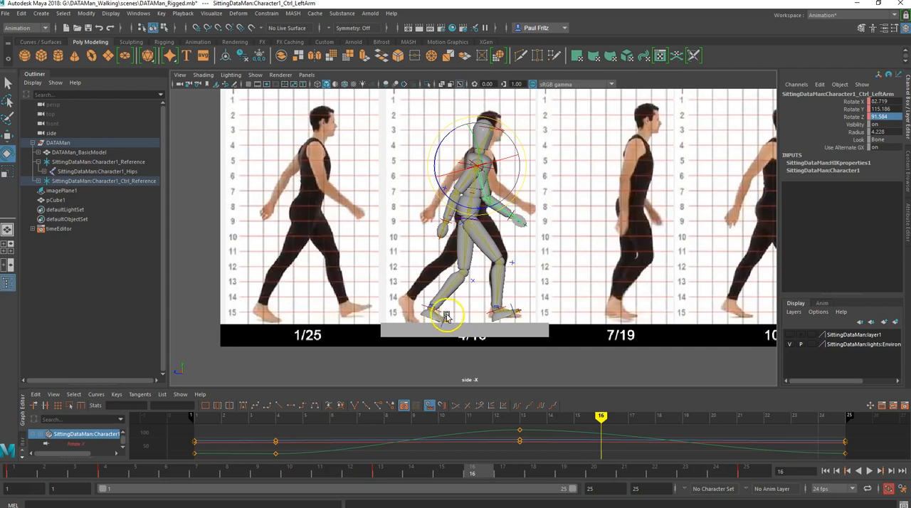
pyautogui.scroll(3, 456, 317)
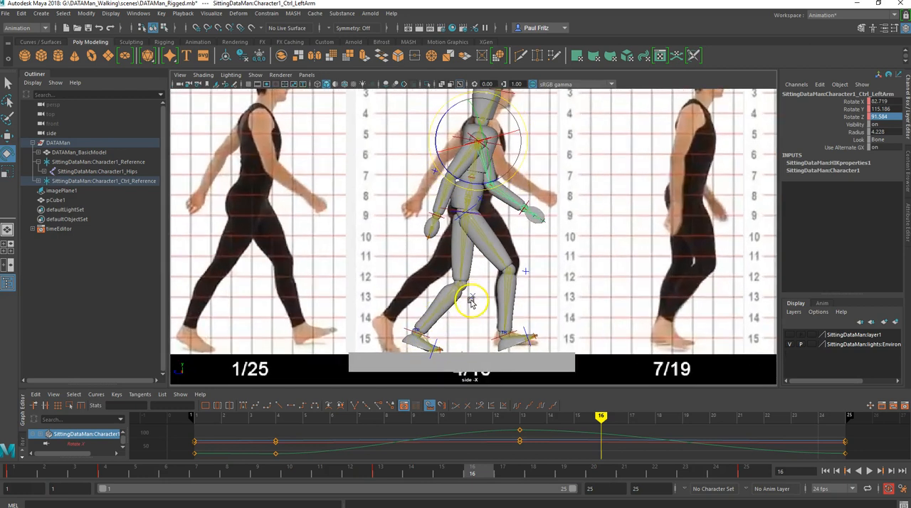
pyautogui.scroll(-1, 472, 312)
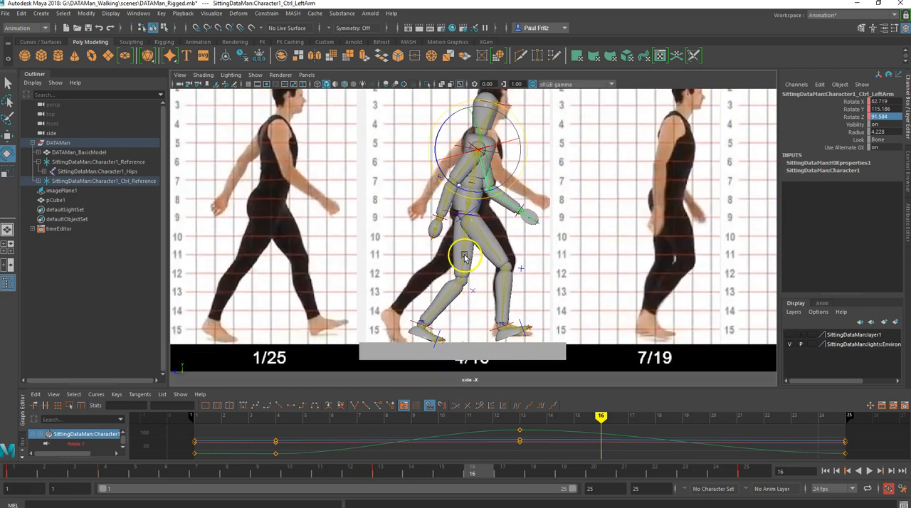
pyautogui.click(482, 218)
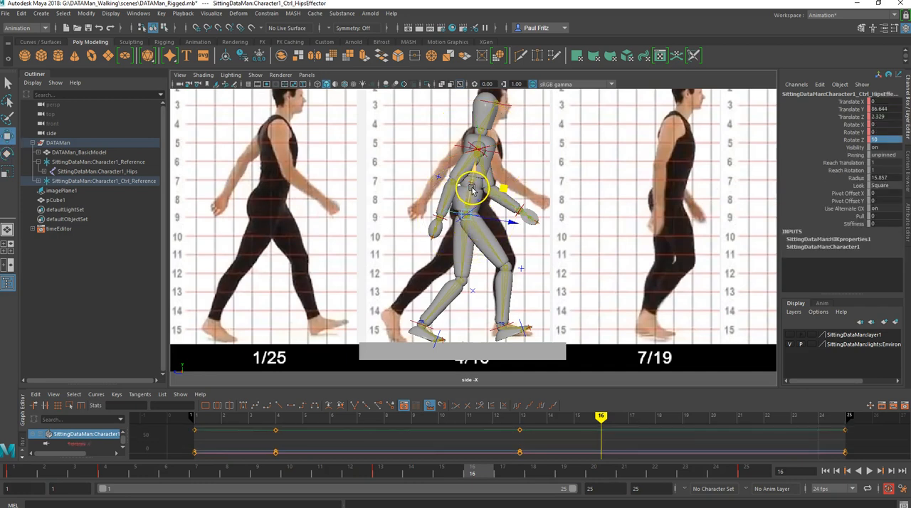
pyautogui.moveTo(472, 193); pyautogui.dragTo(470, 193)
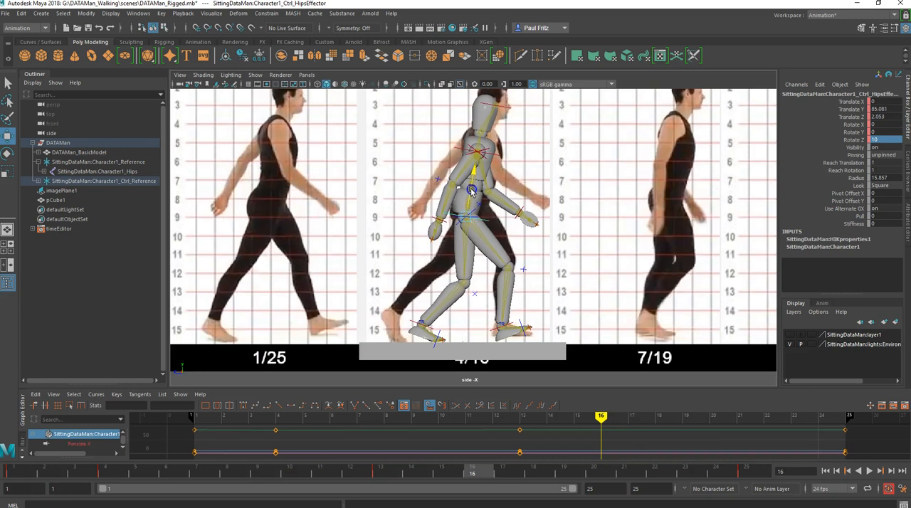
pyautogui.press('s')
# - Move the right ankle control to about 9 in Y and 26.6 in Z at frame 16 and key the front foot
pyautogui.click(492, 331)
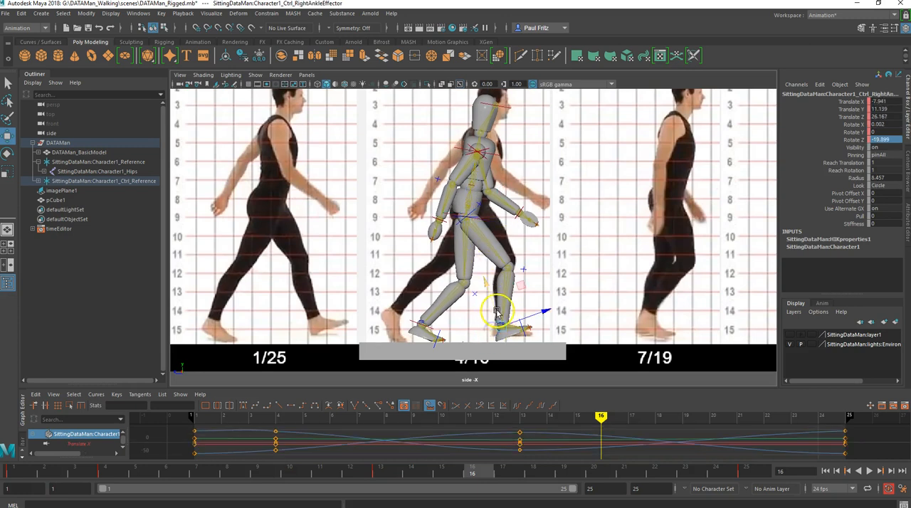
pyautogui.moveTo(521, 288); pyautogui.dragTo(523, 289)
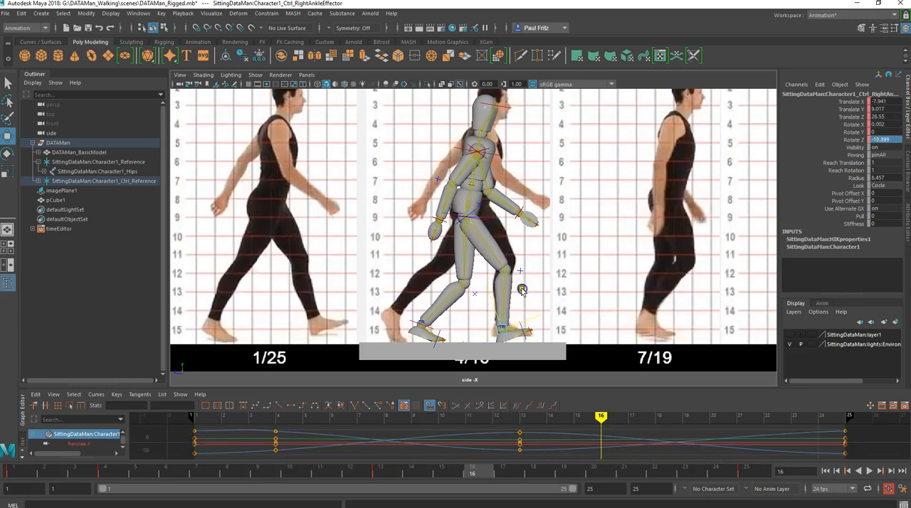
pyautogui.press('s')
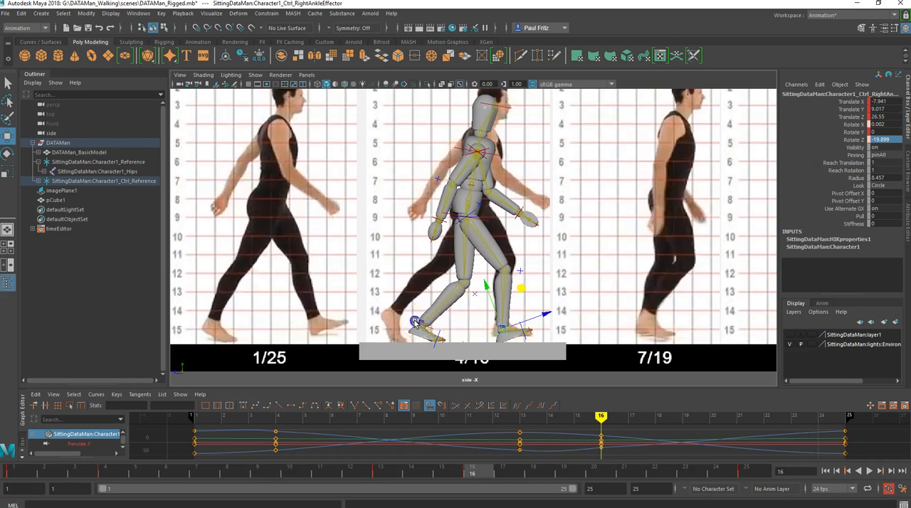
# - Key the left ankle control at frame 16 and rotate it to about 35 in Z, declining the autosave
pyautogui.click(418, 322)
pyautogui.press('e')
pyautogui.press('s')
pyautogui.moveTo(431, 278); pyautogui.dragTo(441, 280)
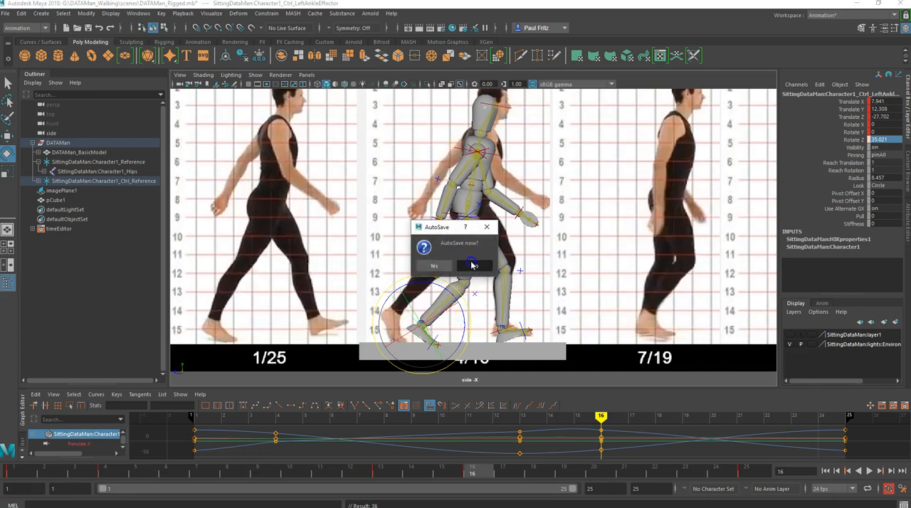
pyautogui.click(473, 266)
# - Move the left ankle control to about 13.6 in Y and -29 in Z at frame 16 and key the rear foot
pyautogui.press('w')
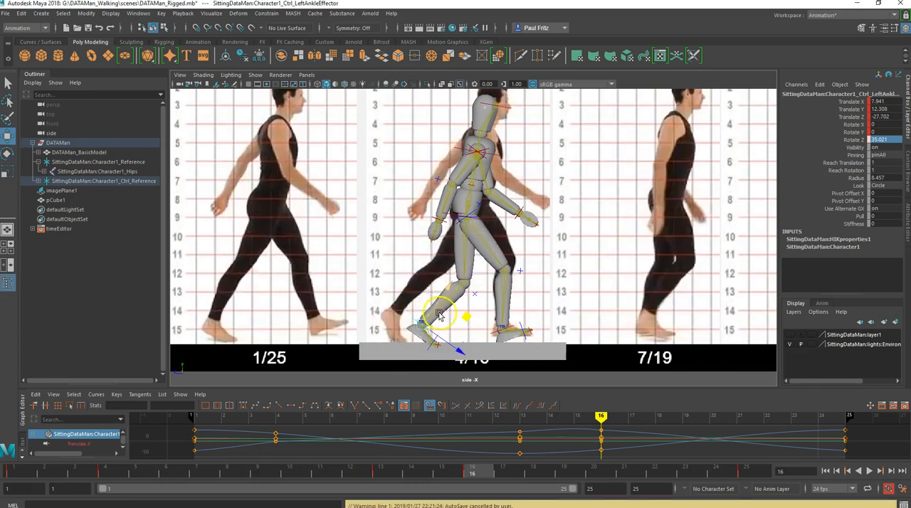
pyautogui.moveTo(463, 315); pyautogui.dragTo(463, 314, button='middle')
pyautogui.moveTo(462, 315); pyautogui.dragTo(463, 315)
pyautogui.press('s')
pyautogui.scroll(2, 442, 330)
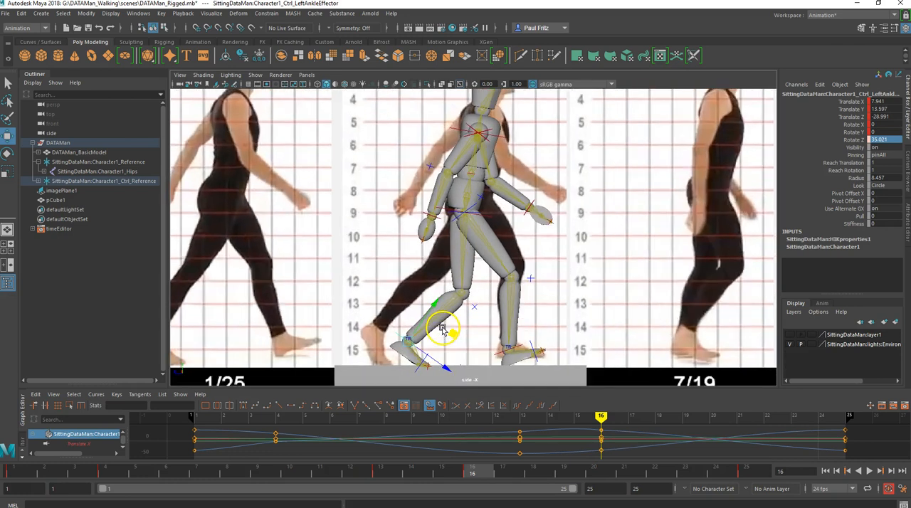
# - Swing the right arm control backward to about 47.6 in Rotate Y at frame 16 to match the reference
pyautogui.scroll(-2, 442, 330)
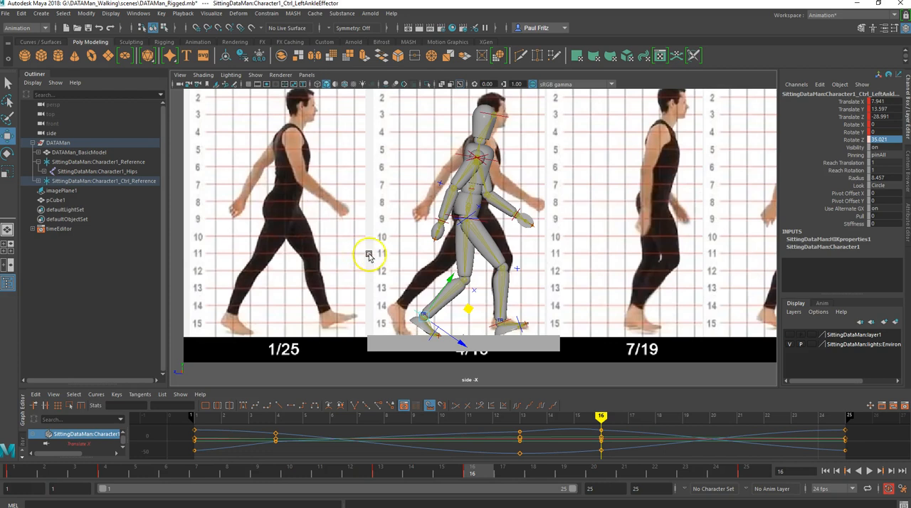
pyautogui.click(471, 169)
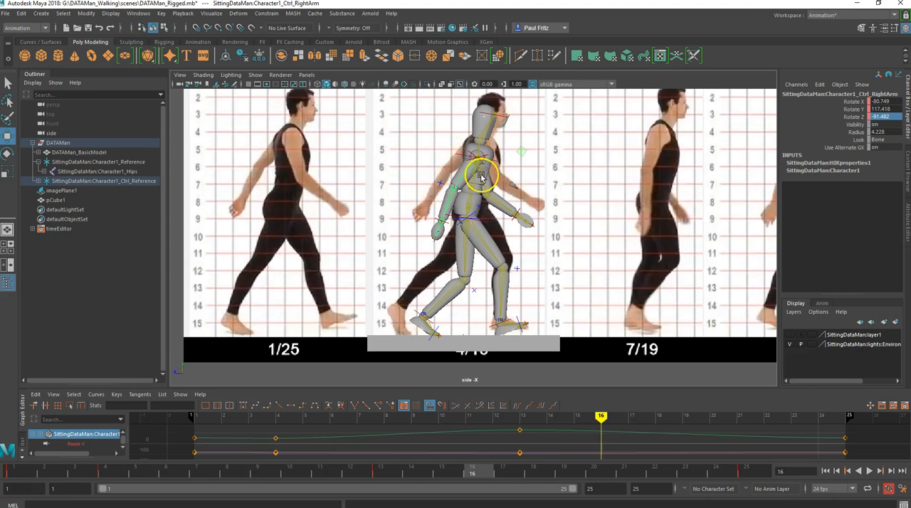
pyautogui.press('e')
pyautogui.click(525, 171)
pyautogui.moveTo(524, 175); pyautogui.dragTo(494, 194)
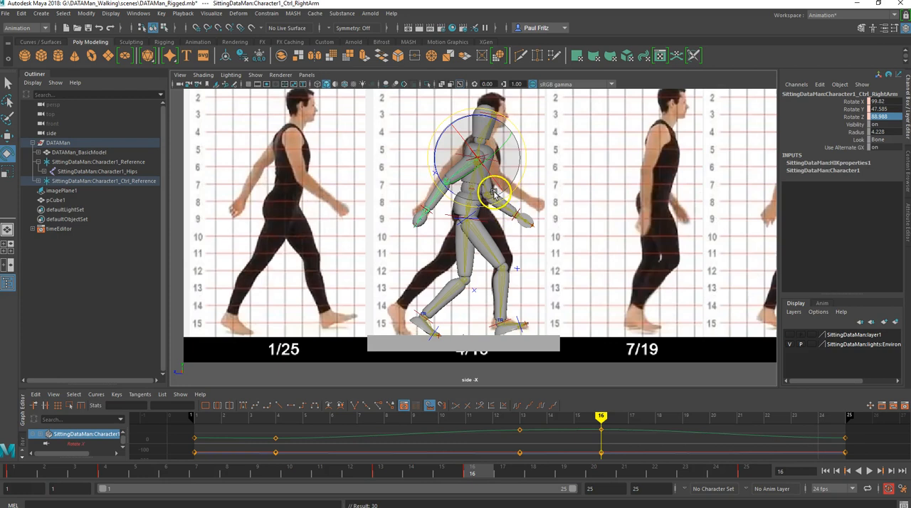
pyautogui.press('q')
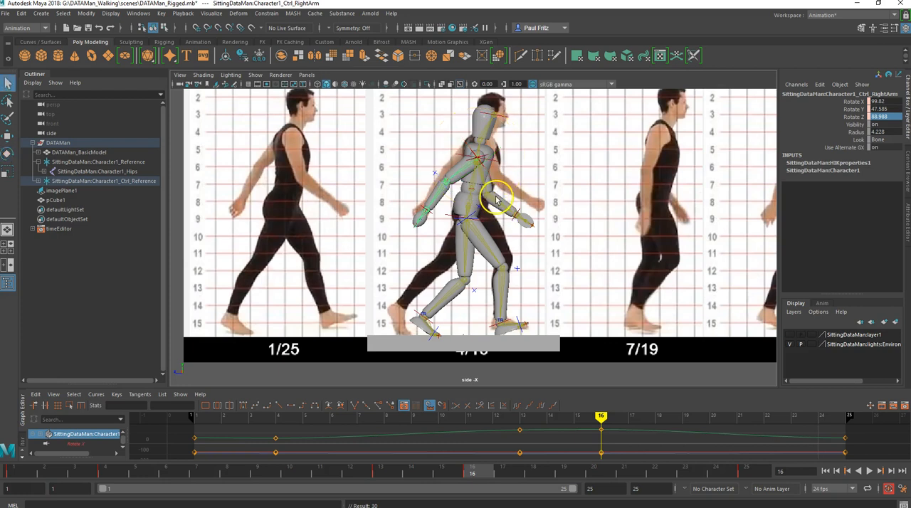
# - Rotate the left arm control at frame 16 to match the reference's forward arm, and key it
pyautogui.click(488, 192)
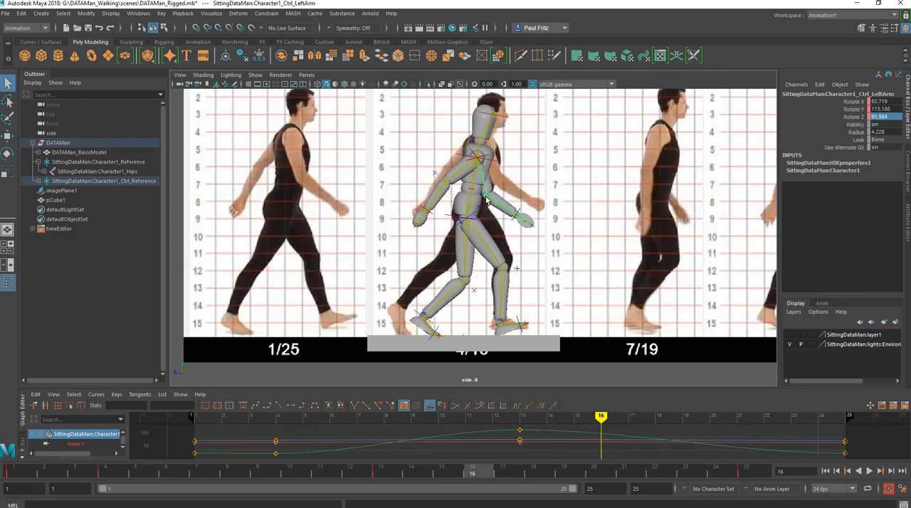
pyautogui.press('e')
pyautogui.moveTo(510, 197); pyautogui.dragTo(493, 210)
pyautogui.press('s')
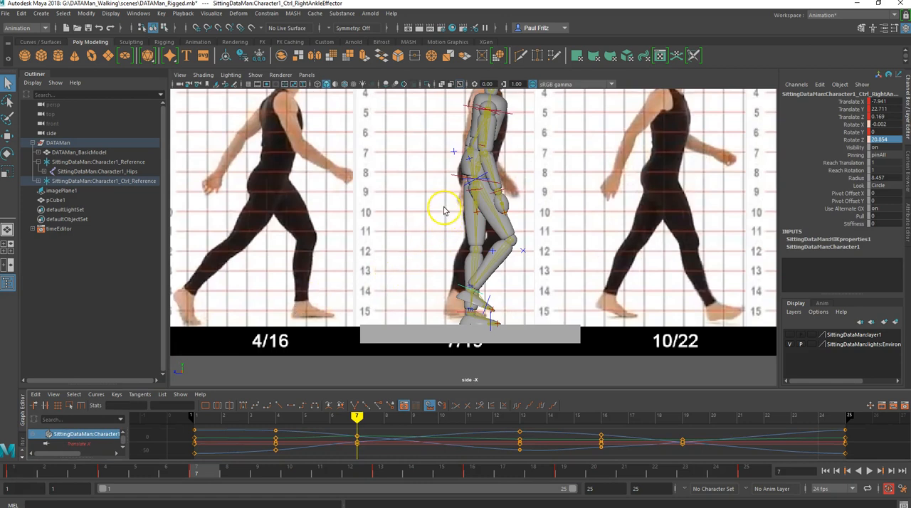
# - Examine the toe controls of both feet and the left ankle control in the Passing pose at frame 7
pyautogui.keyDown('alt'); pyautogui.moveTo(444, 207); pyautogui.dragTo(428, 228, button='middle'); pyautogui.keyUp('alt')
pyautogui.scroll(5, 434, 282)
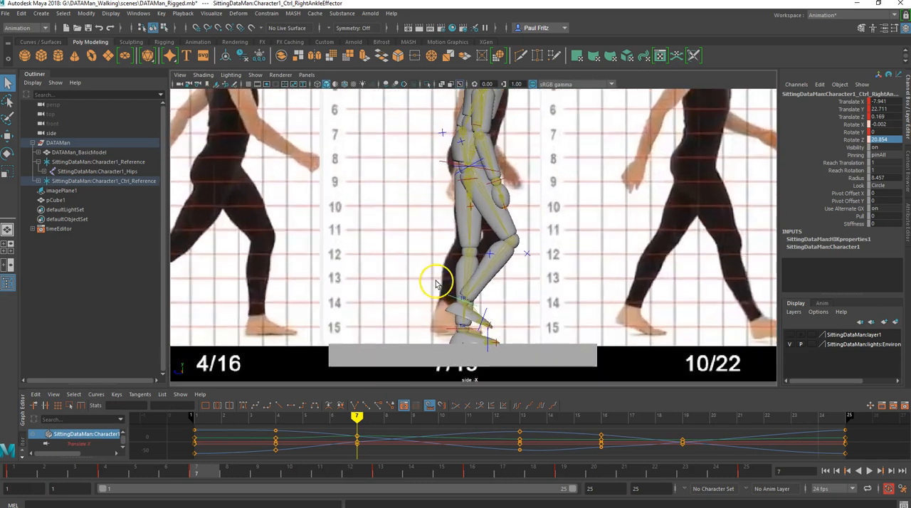
pyautogui.keyDown('alt'); pyautogui.moveTo(421, 278); pyautogui.dragTo(422, 190, button='middle'); pyautogui.keyUp('alt')
pyautogui.scroll(5, 473, 278)
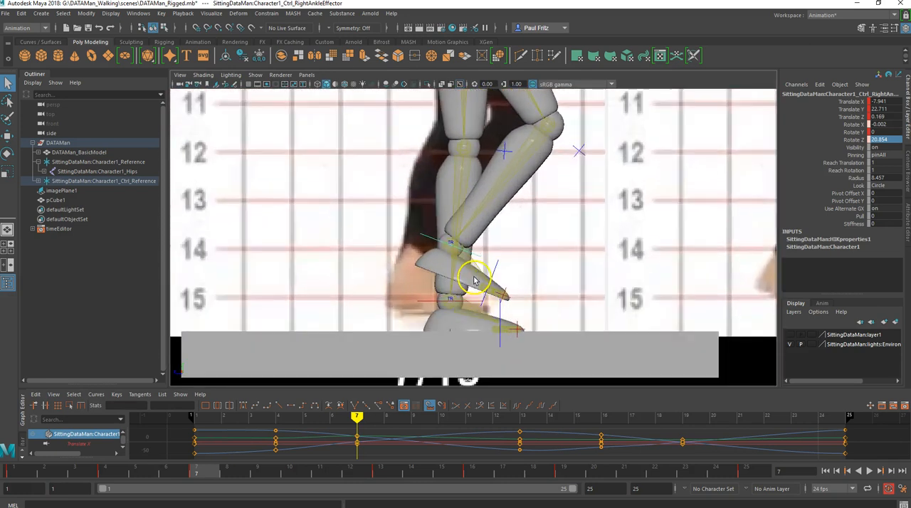
pyautogui.click(486, 307)
pyautogui.moveTo(523, 313); pyautogui.dragTo(490, 308)
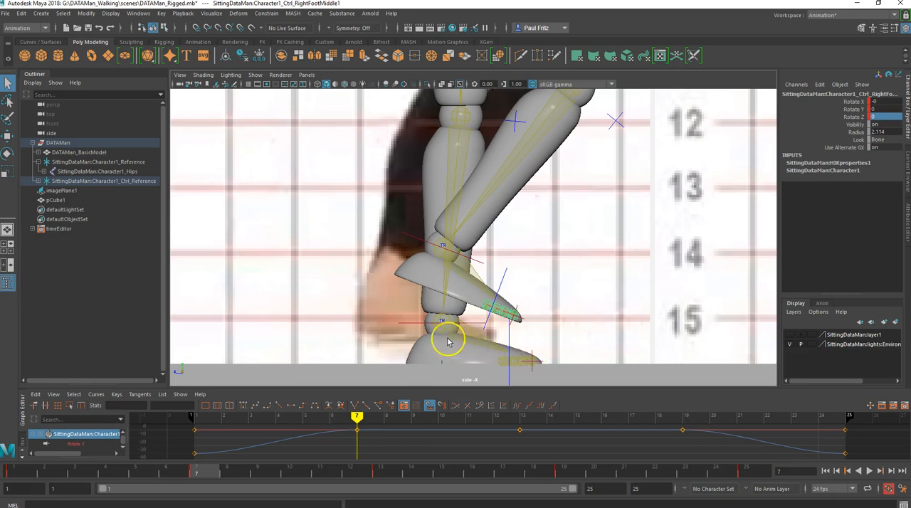
pyautogui.click(411, 326)
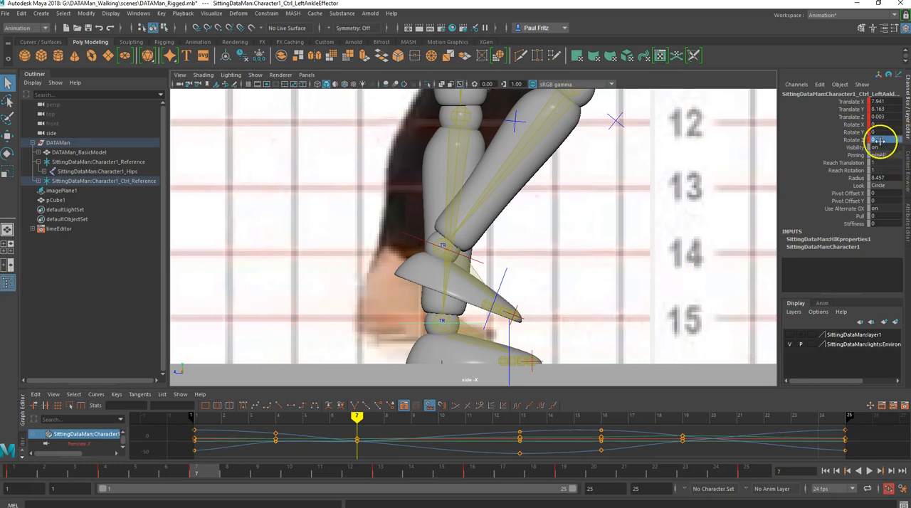
pyautogui.click(503, 365)
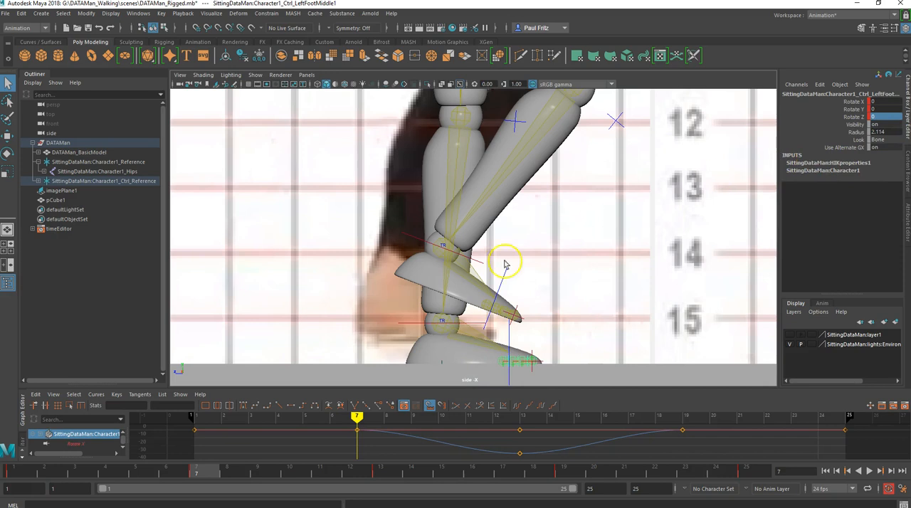
# - Inspect the hips control's position against the Passing reference at frame 7
pyautogui.scroll(-5, 491, 278)
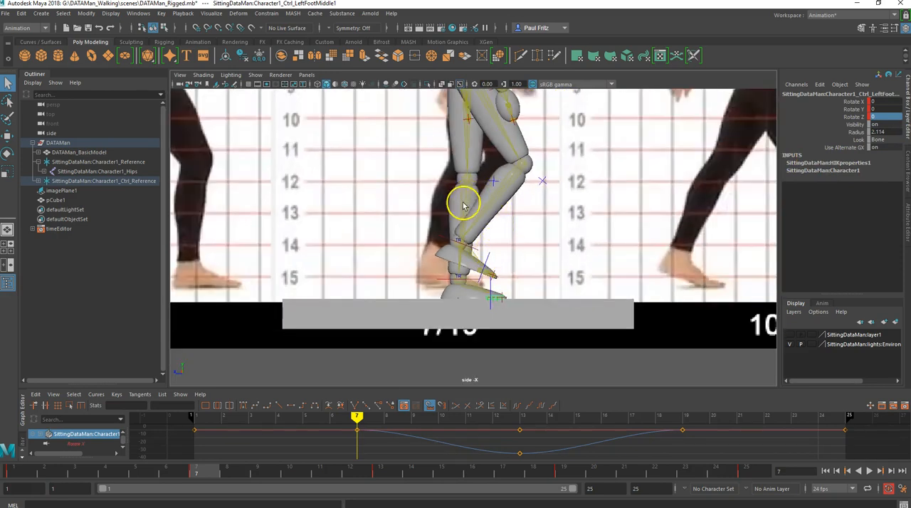
pyautogui.keyDown('alt'); pyautogui.moveTo(433, 197); pyautogui.dragTo(424, 252, button='middle'); pyautogui.keyUp('alt')
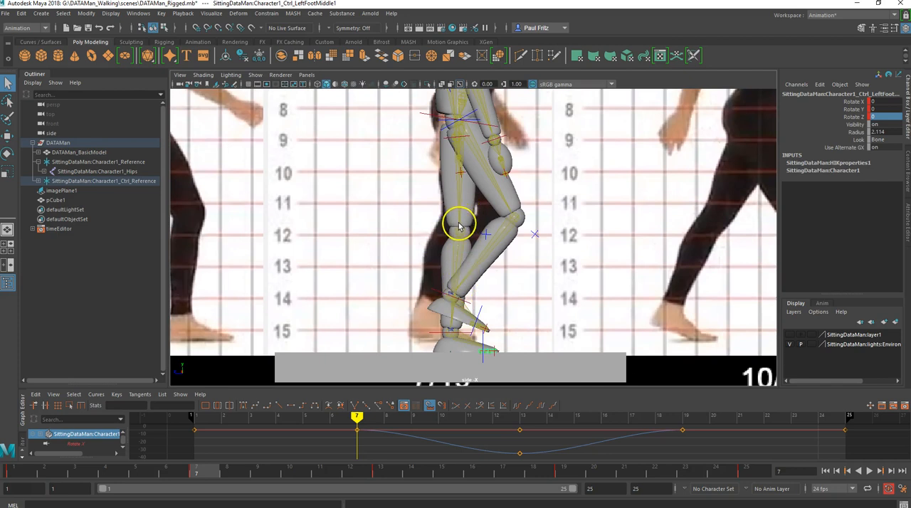
pyautogui.scroll(-5, 461, 213)
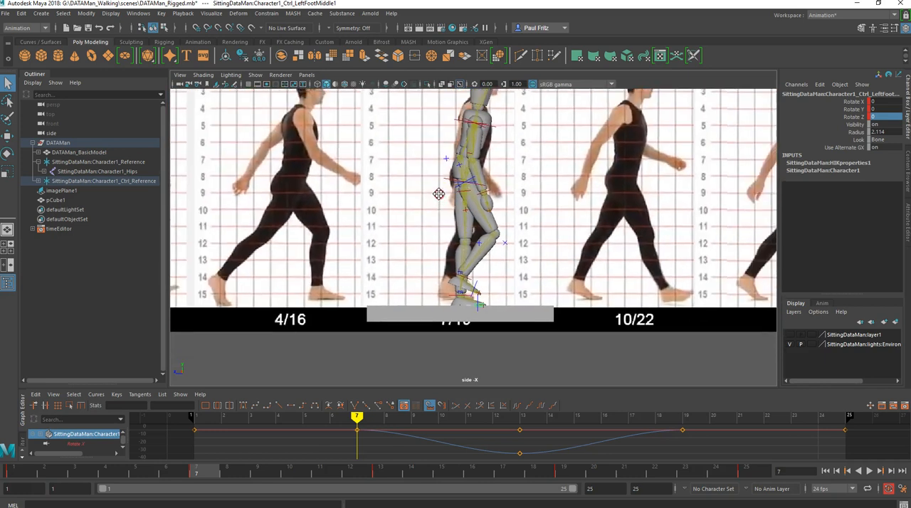
pyautogui.scroll(-4, 433, 255)
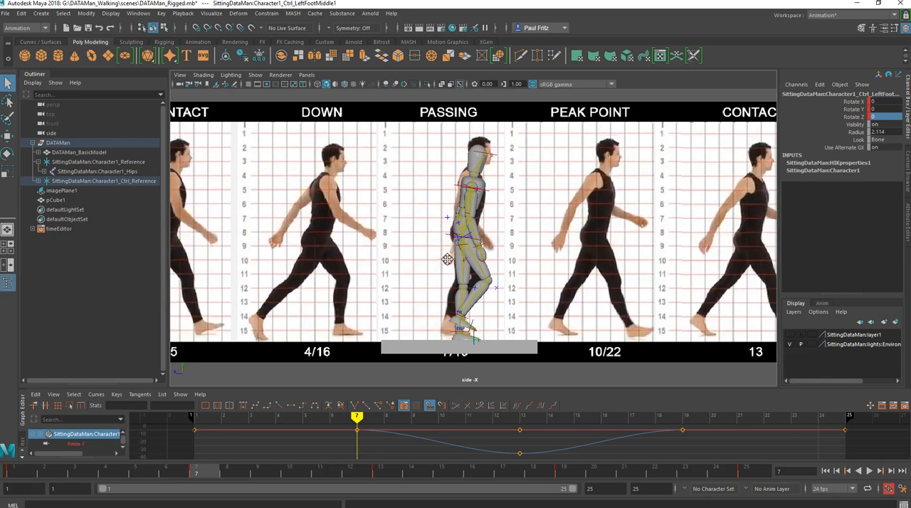
pyautogui.keyDown('alt'); pyautogui.moveTo(447, 259); pyautogui.dragTo(451, 264, button='middle'); pyautogui.keyUp('alt')
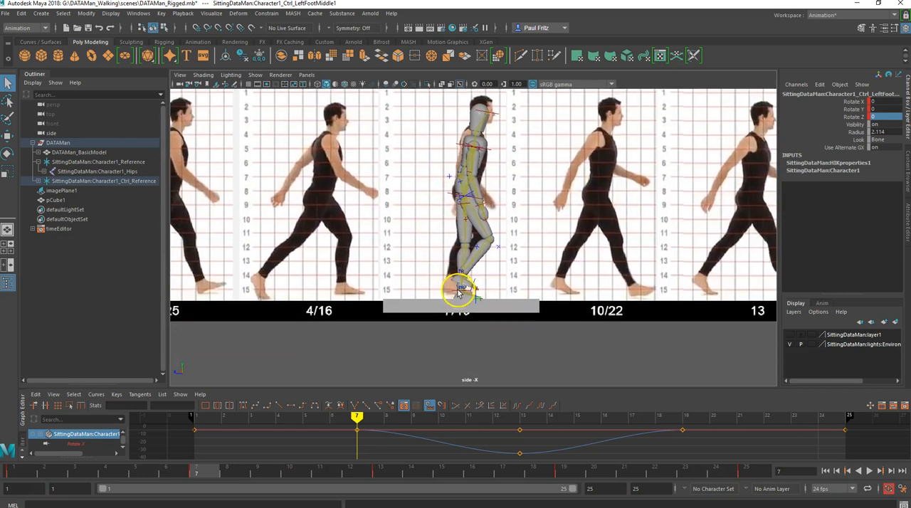
pyautogui.click(456, 196)
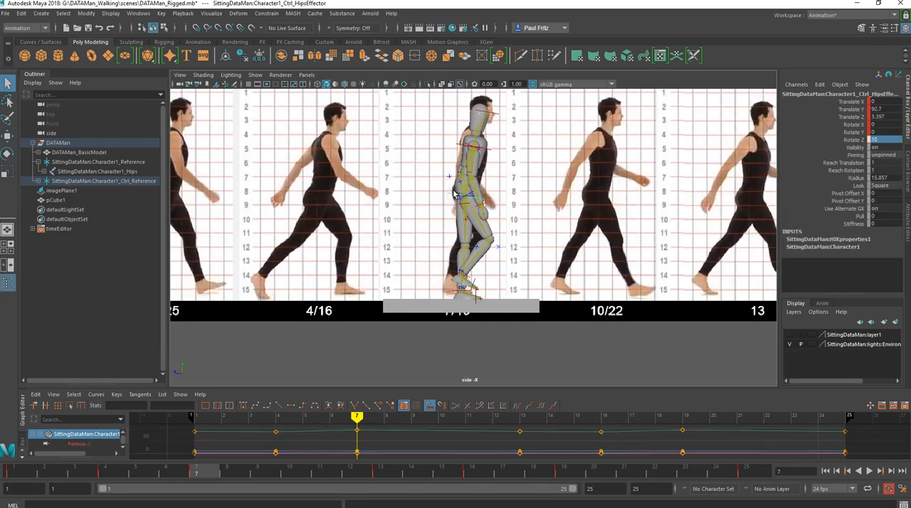
pyautogui.press('w')
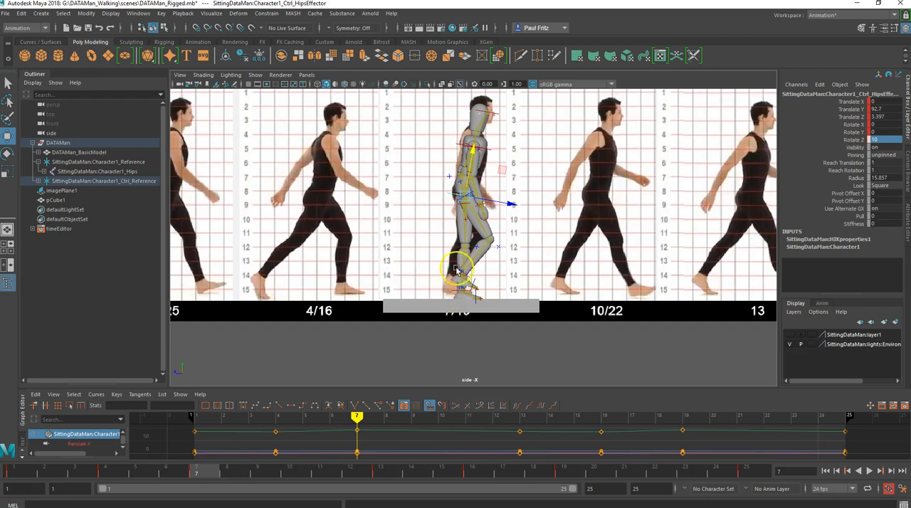
pyautogui.scroll(1, 458, 244)
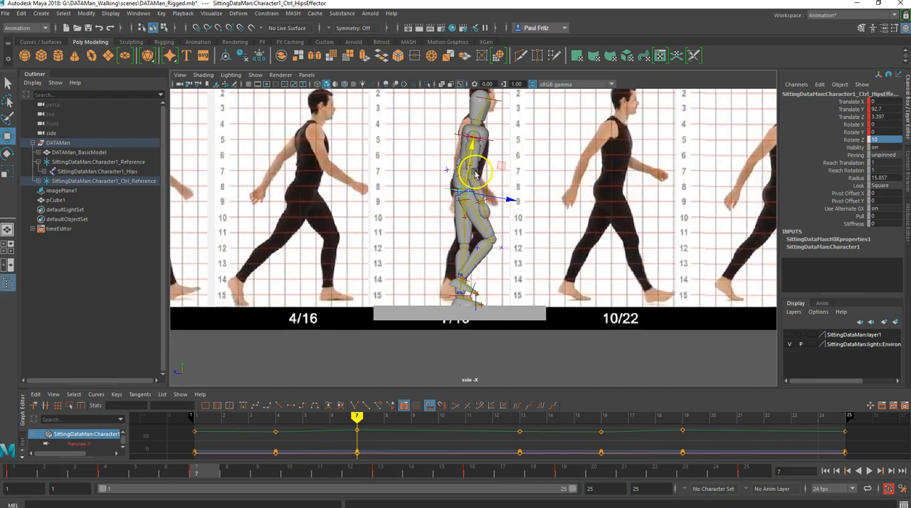
# - Compare the hips control and overall Passing pose between frames 7 and 19 against the reference
pyautogui.scroll(-1, 541, 193)
pyautogui.keyDown('alt'); pyautogui.moveTo(584, 201); pyautogui.dragTo(534, 205, button='middle'); pyautogui.keyUp('alt')
pyautogui.click(564, 474)
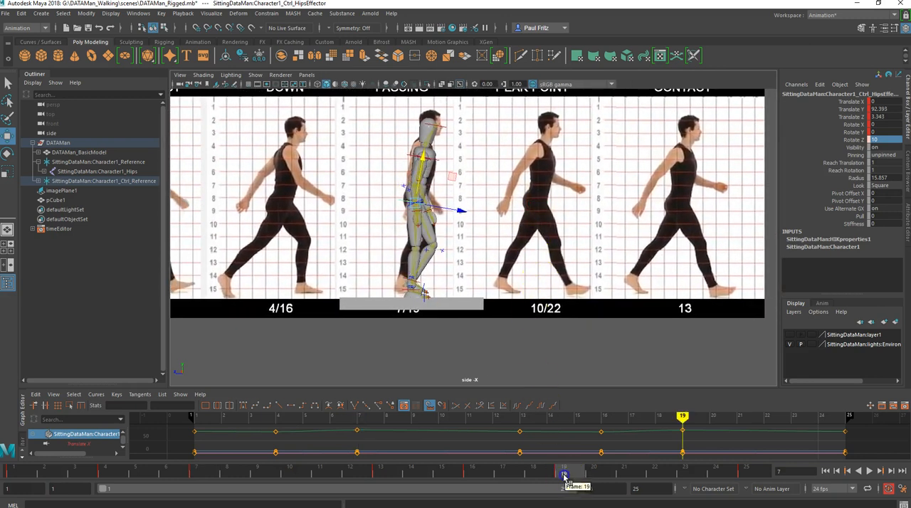
pyautogui.click(199, 474)
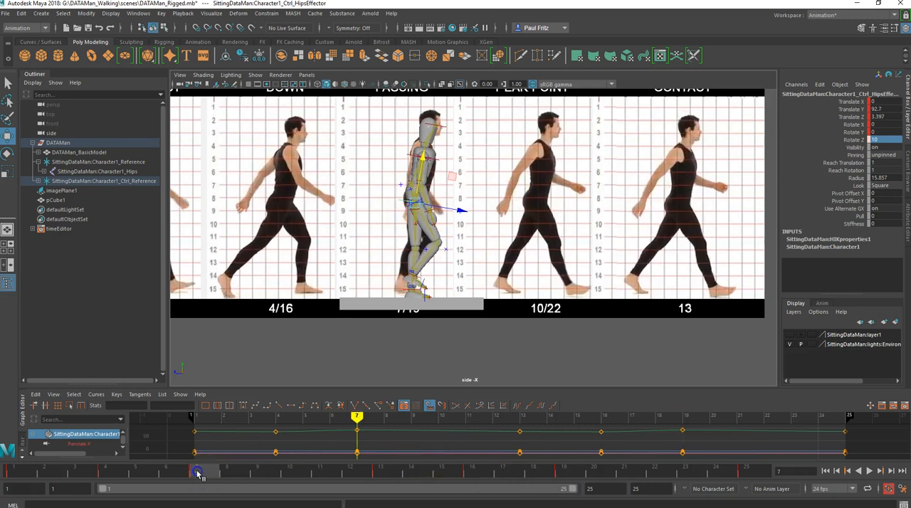
pyautogui.click(562, 474)
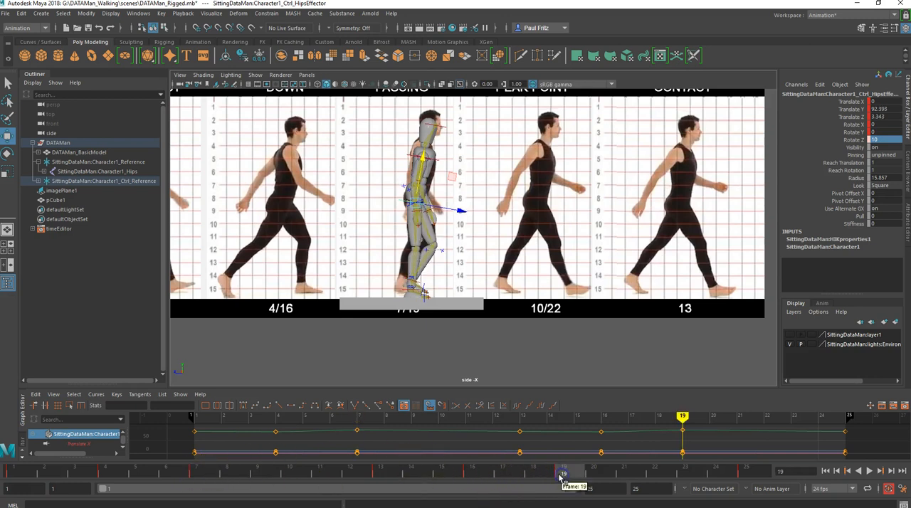
# - Inspect the left leg control at frame 19, and compare the left ankle control between frames 19 and 7
pyautogui.click(426, 263)
pyautogui.scroll(2, 420, 297)
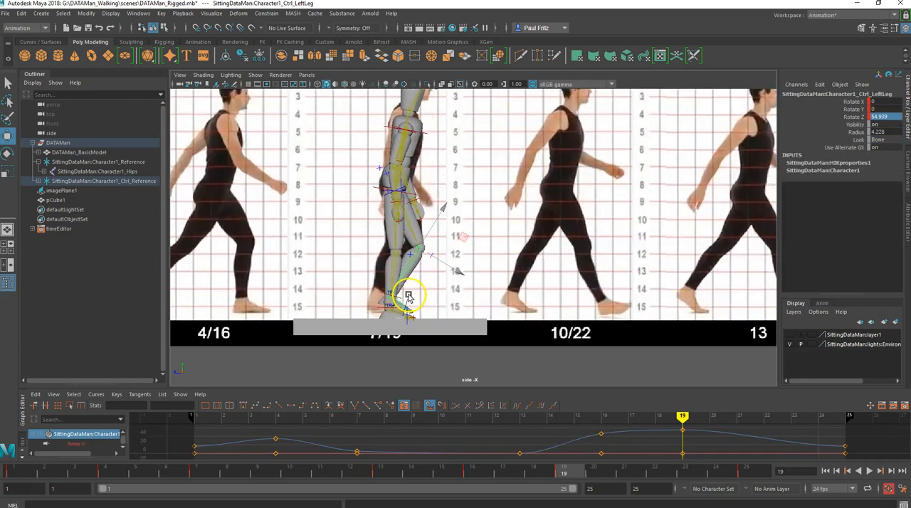
pyautogui.click(383, 294)
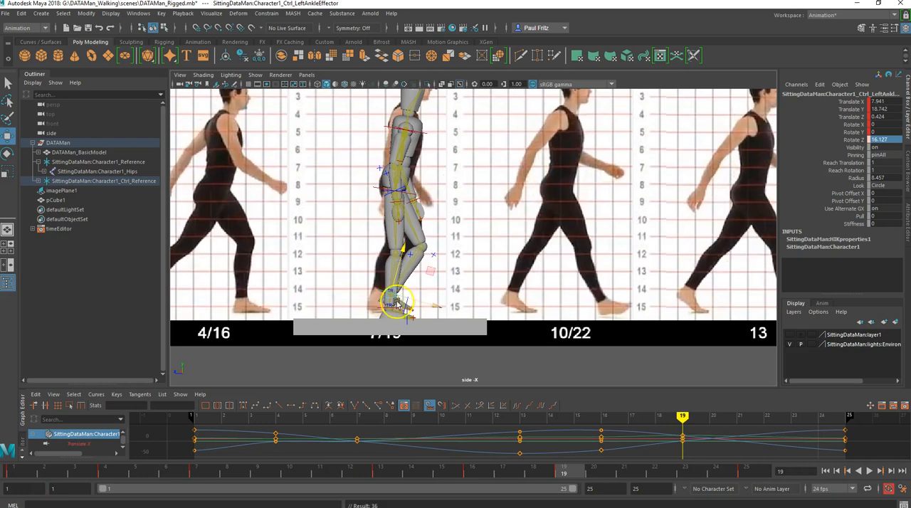
pyautogui.scroll(-2, 376, 318)
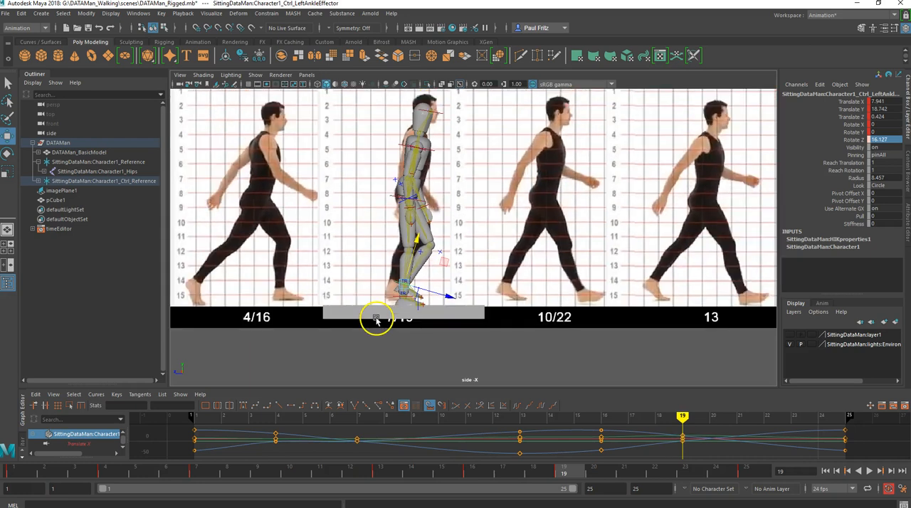
pyautogui.click(197, 470)
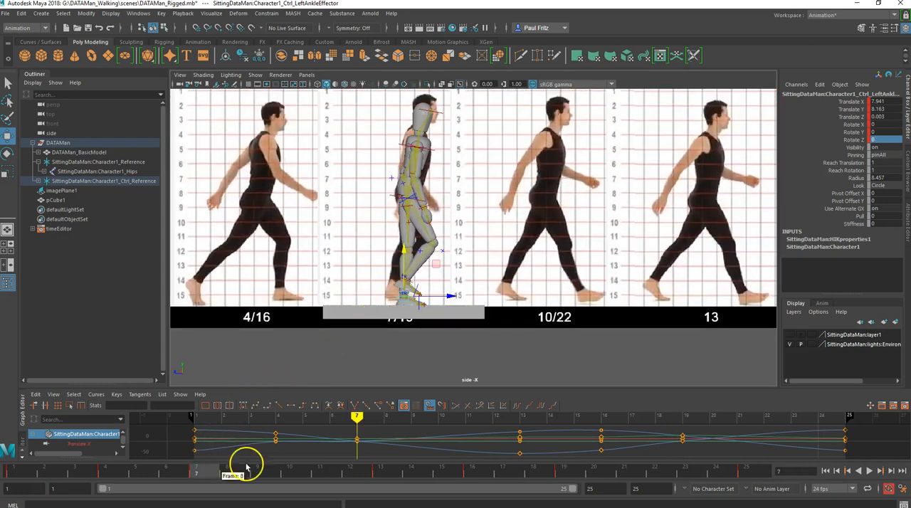
pyautogui.click(563, 471)
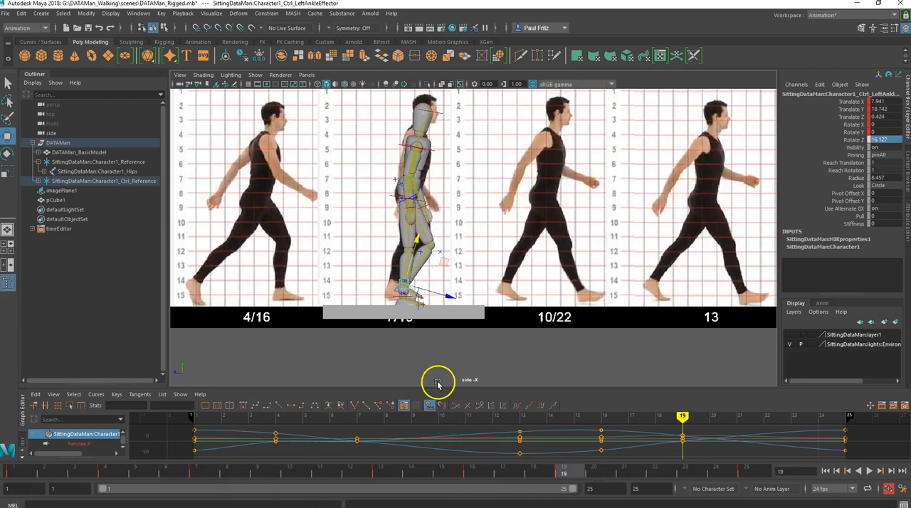
# - Examine the placement of both feet against the Passing reference at frame 19
pyautogui.scroll(-1, 417, 324)
pyautogui.scroll(-1, 417, 325)
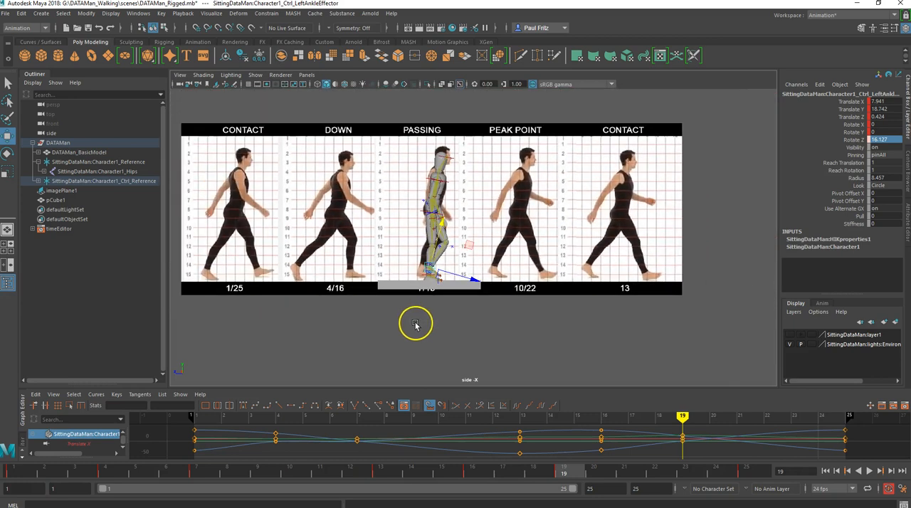
pyautogui.scroll(2, 411, 313)
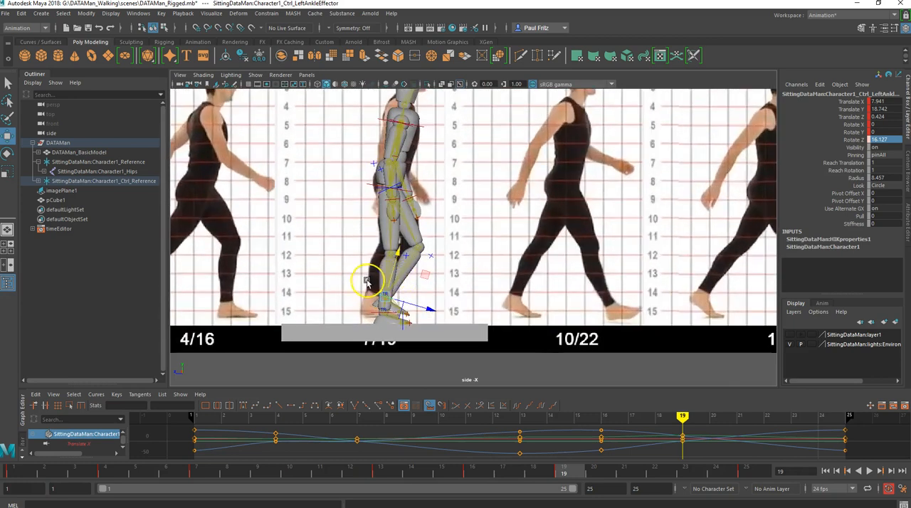
pyautogui.scroll(1, 368, 267)
pyautogui.scroll(-1, 375, 242)
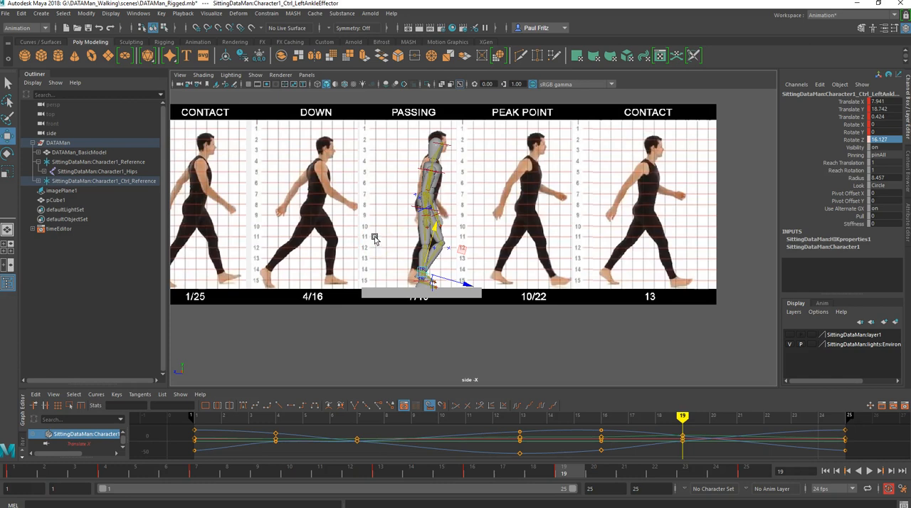
pyautogui.scroll(3, 413, 279)
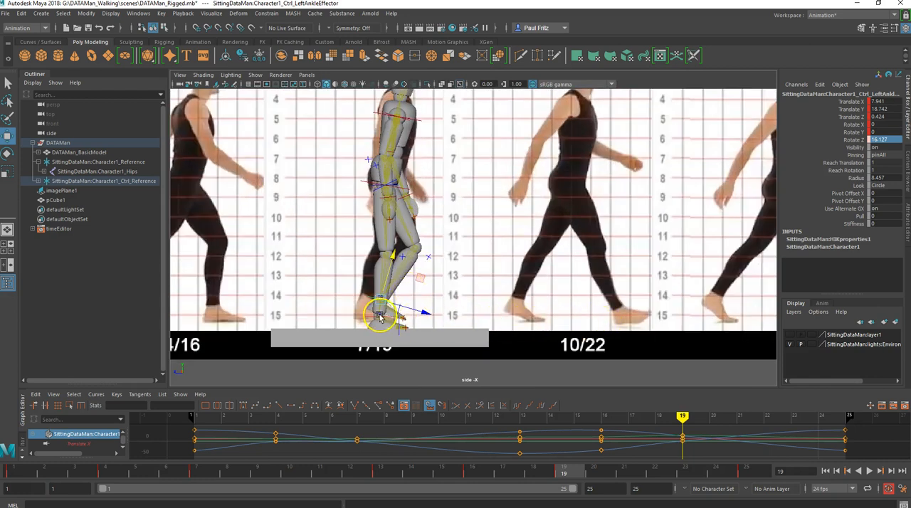
pyautogui.moveTo(382, 317); pyautogui.dragTo(402, 320)
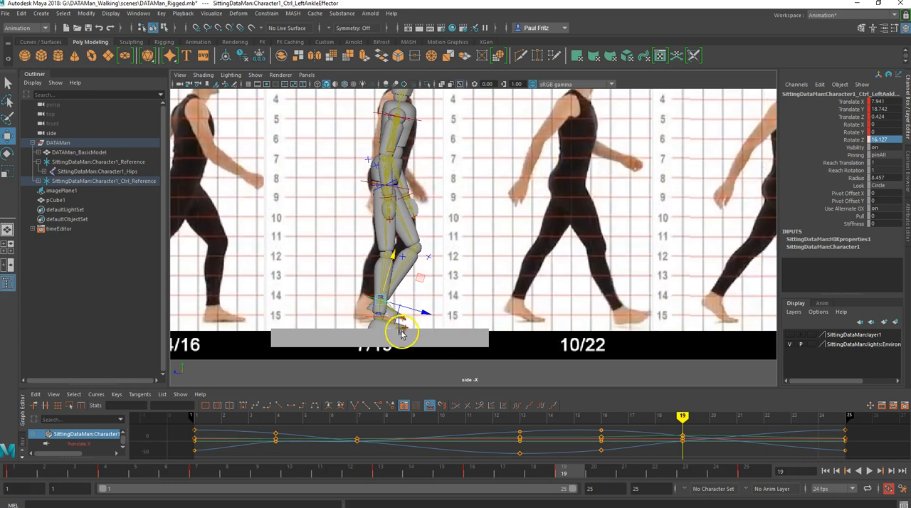
pyautogui.scroll(-1, 370, 339)
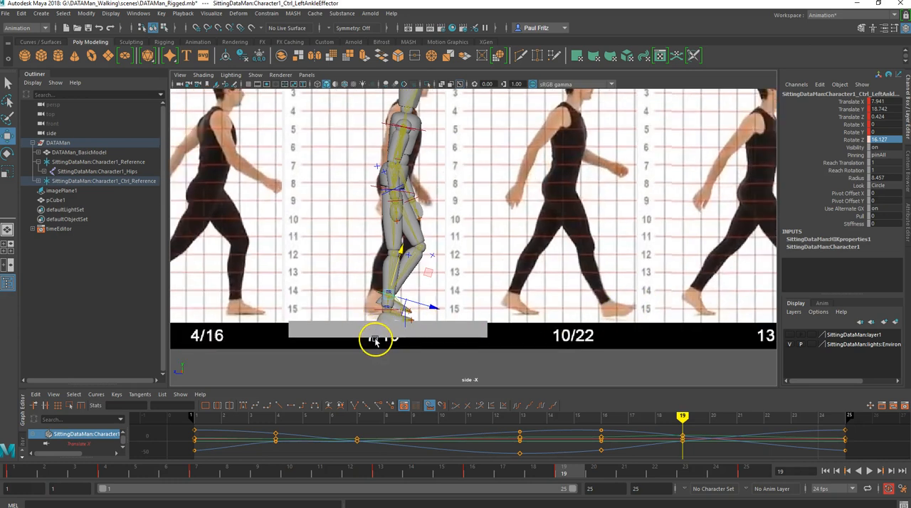
pyautogui.scroll(-1, 375, 341)
pyautogui.scroll(-1, 441, 346)
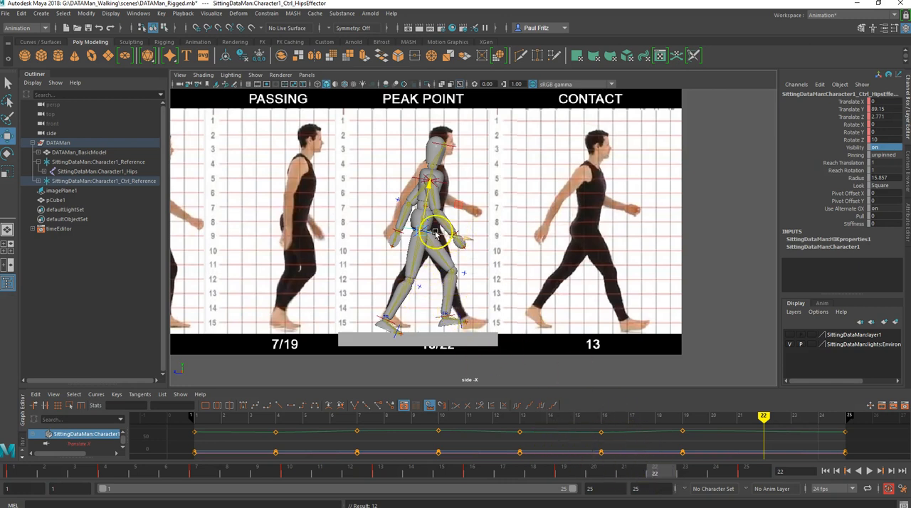
# - Shift the reference image plane to about 113.2 in Translate Z to align the Peak Point figure with the character at frame 22
pyautogui.click(526, 255)
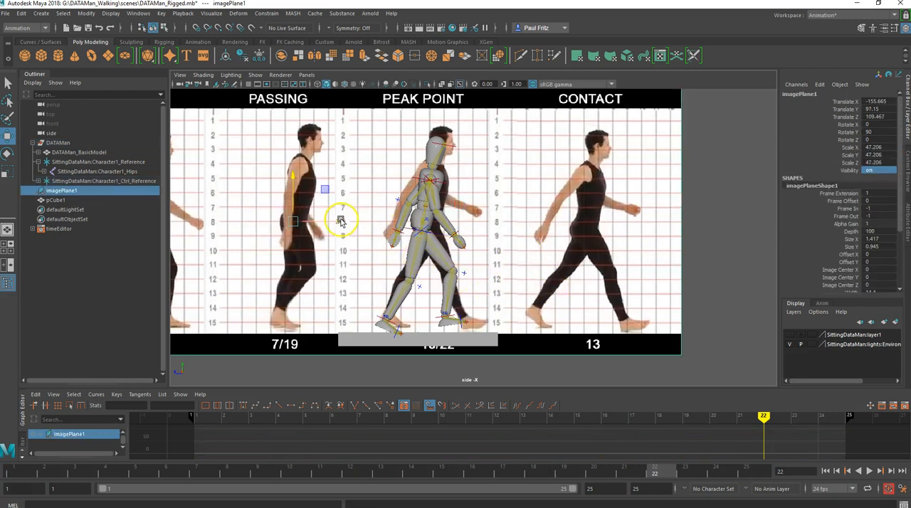
pyautogui.moveTo(338, 220)
pyautogui.mouseDown()
pyautogui.moveTo(360, 216)
pyautogui.moveTo(334, 218)
pyautogui.mouseUp()
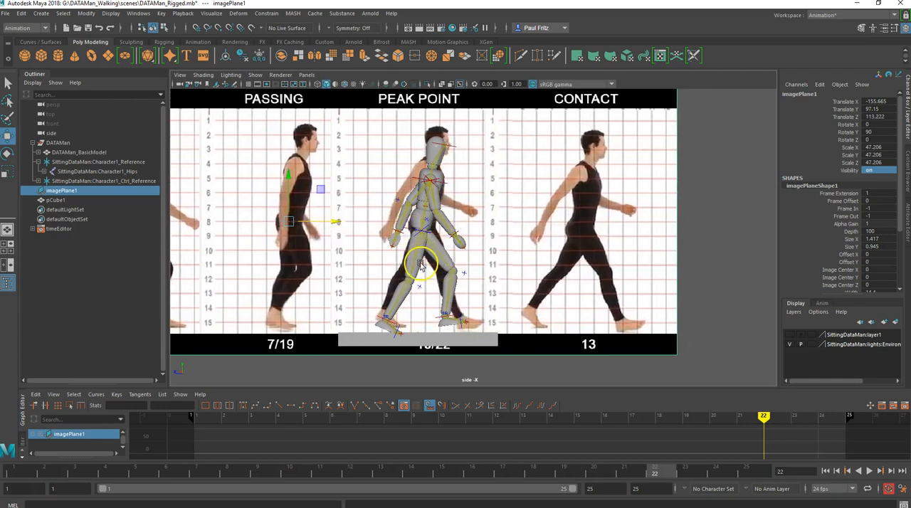
# - Move the left ankle control forward to about 40.2 in Translate Z at frame 22, key it, and rotate it to about -23.1 in Rotate Z
pyautogui.click(441, 317)
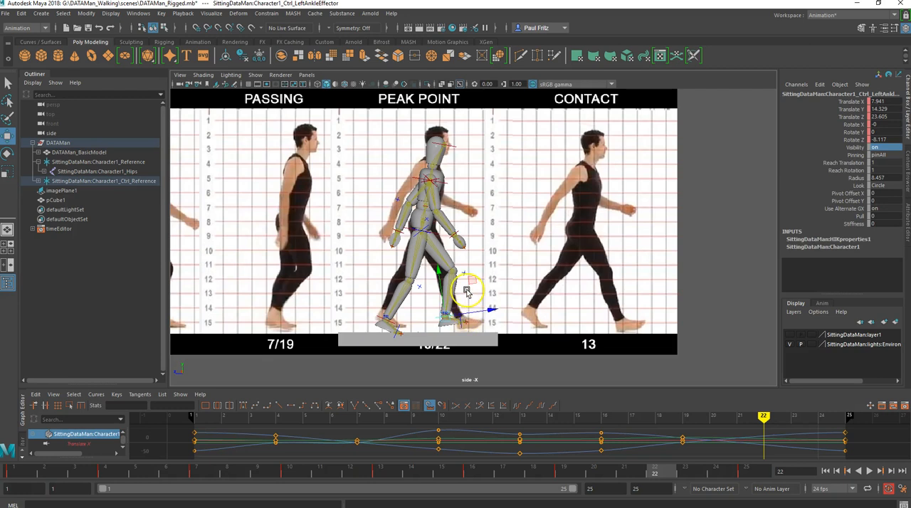
pyautogui.moveTo(469, 282); pyautogui.dragTo(489, 285)
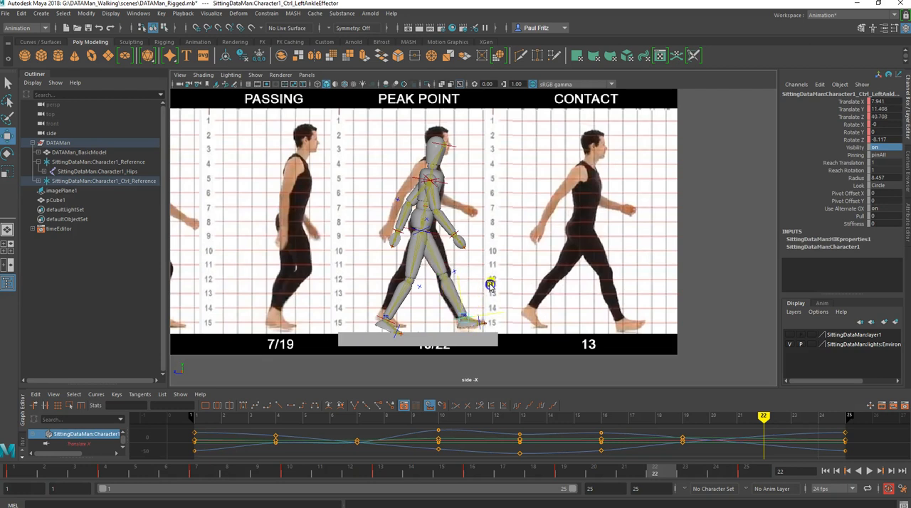
pyautogui.press('s')
pyautogui.click(479, 317)
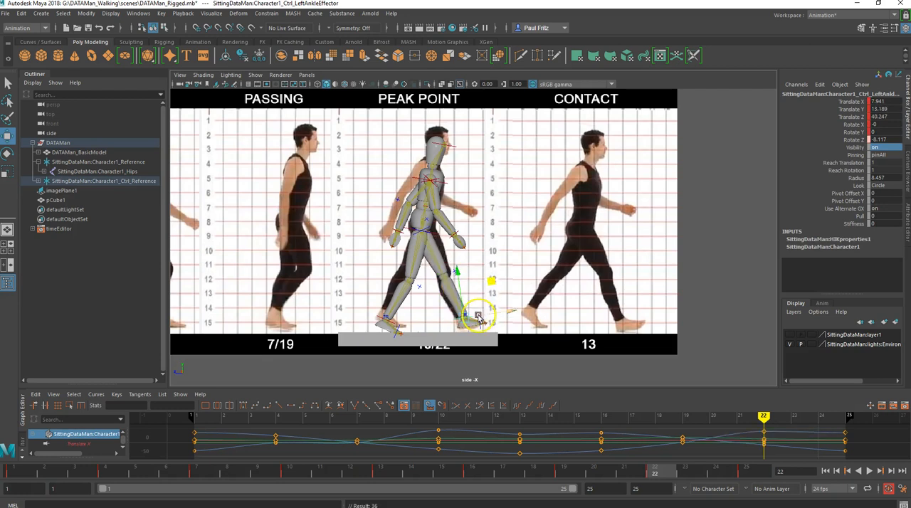
pyautogui.press('e')
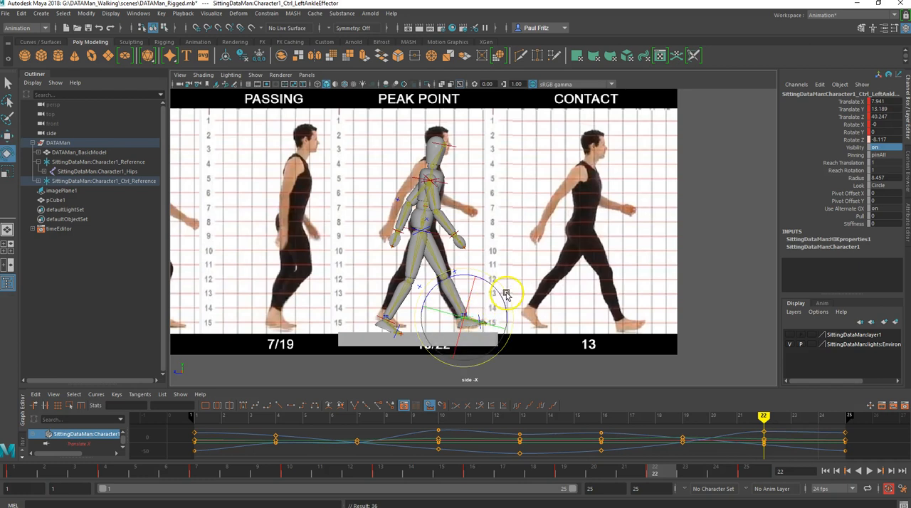
pyautogui.moveTo(506, 292); pyautogui.dragTo(502, 287)
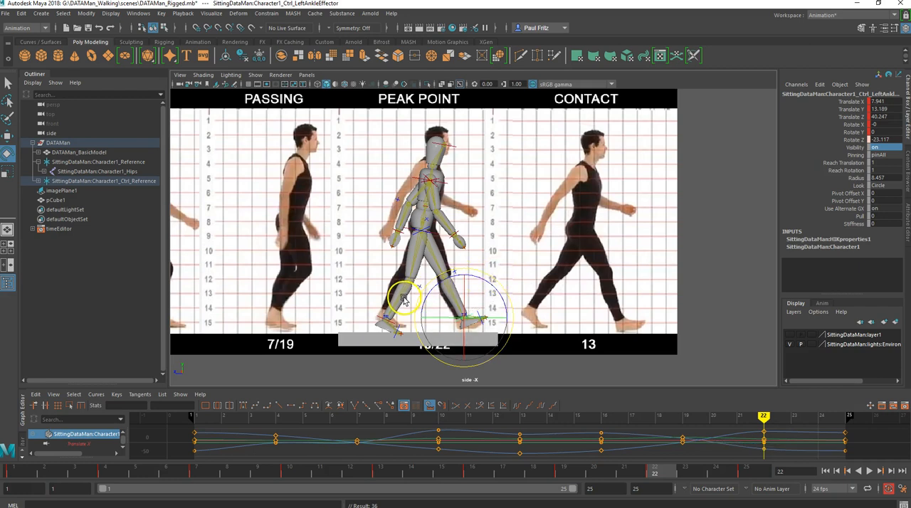
# - Raise the hips control to about 90.4 in Translate Y at frame 22 to match the Peak Point reference
pyautogui.click(417, 240)
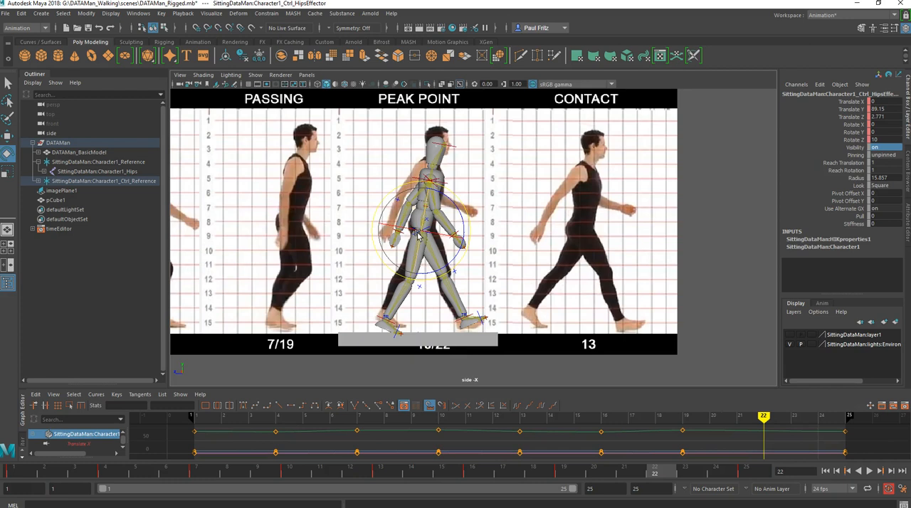
pyautogui.press('w')
pyautogui.moveTo(427, 193); pyautogui.dragTo(427, 192)
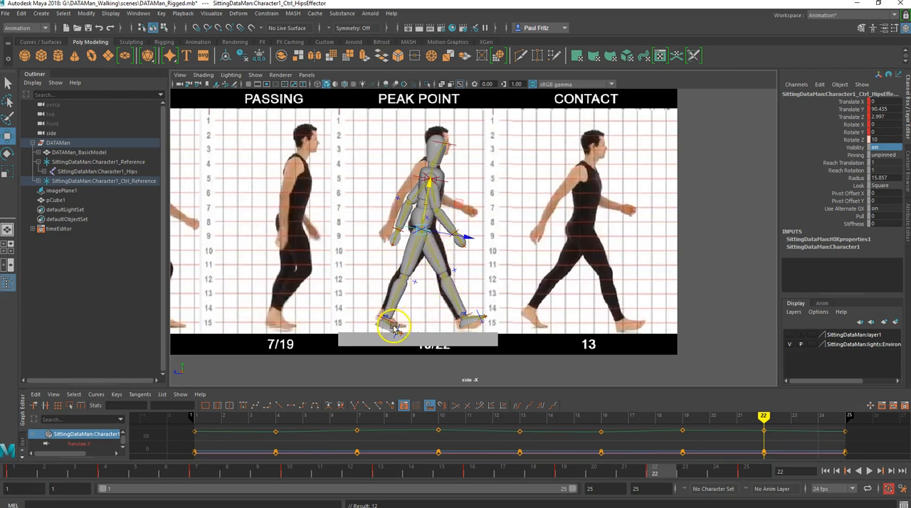
# - Swing the right arm control forward to about 54.1 in Rotate Y at frame 22
pyautogui.scroll(2, 393, 326)
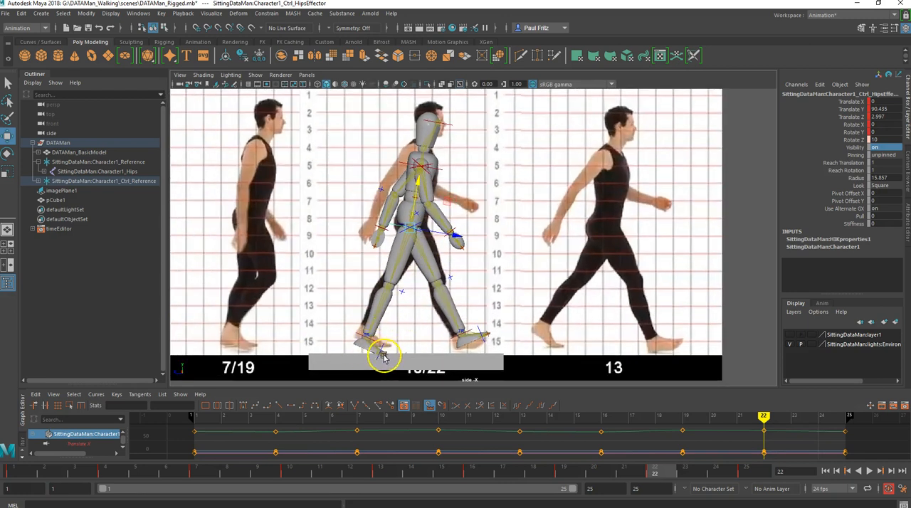
pyautogui.click(425, 191)
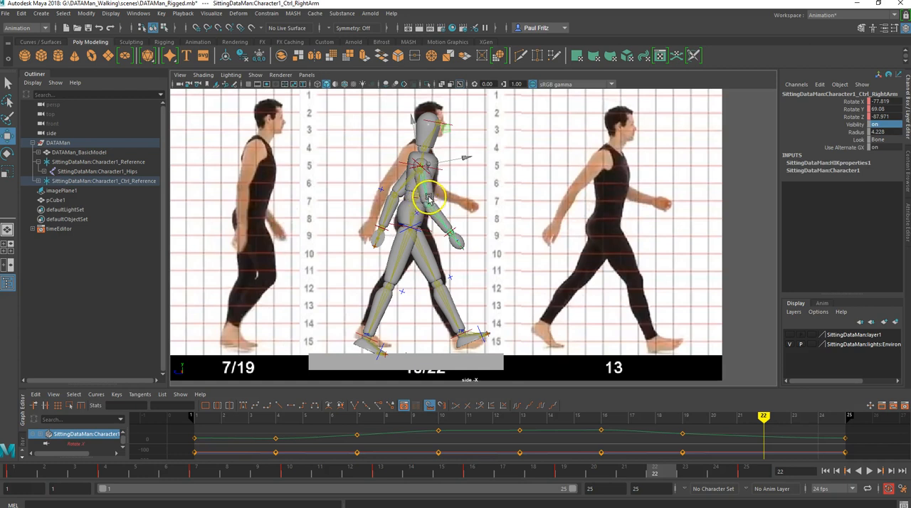
pyautogui.press('e')
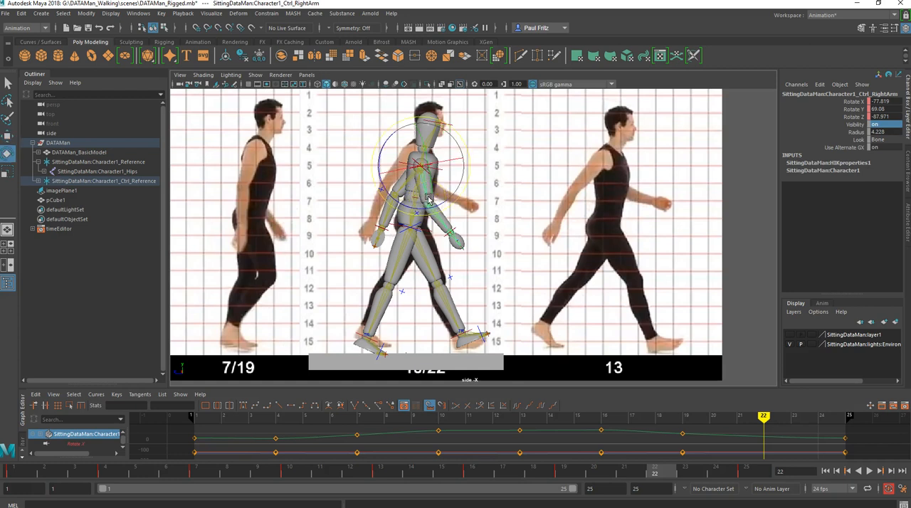
pyautogui.moveTo(454, 207); pyautogui.dragTo(457, 205)
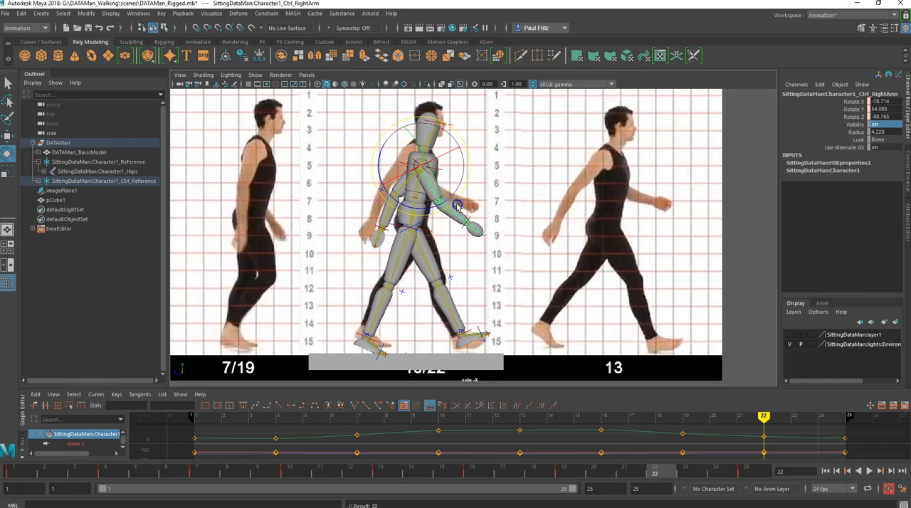
# - Swing the left arm control backward to about 42.8 in Rotate Y at frame 22 to match the reference
pyautogui.click(387, 218)
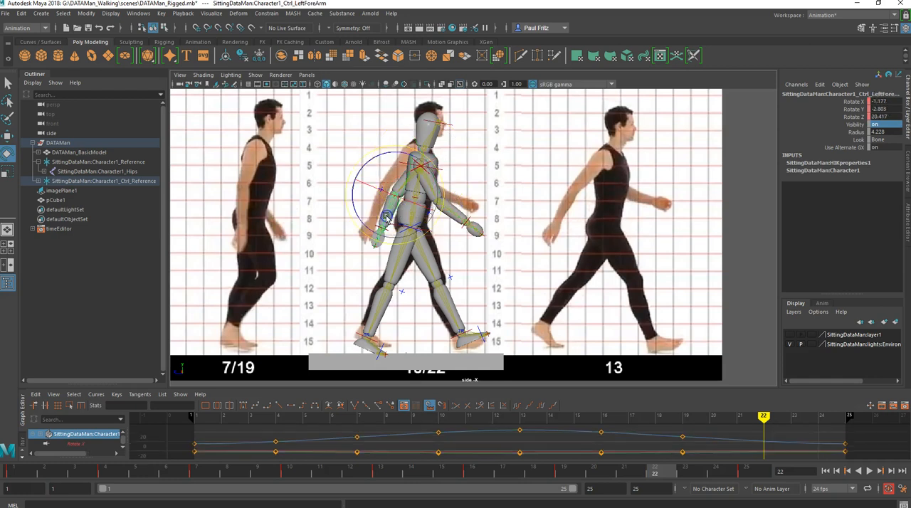
pyautogui.press('q')
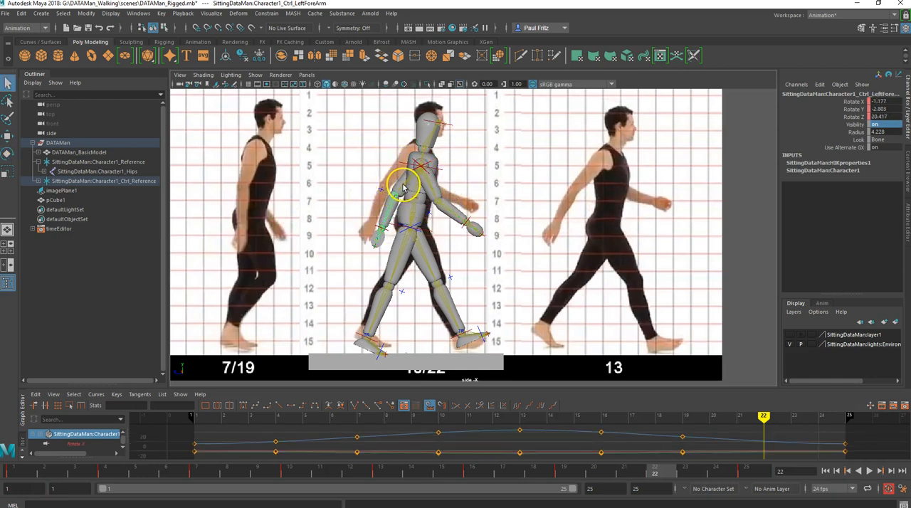
pyautogui.click(403, 187)
pyautogui.press('e')
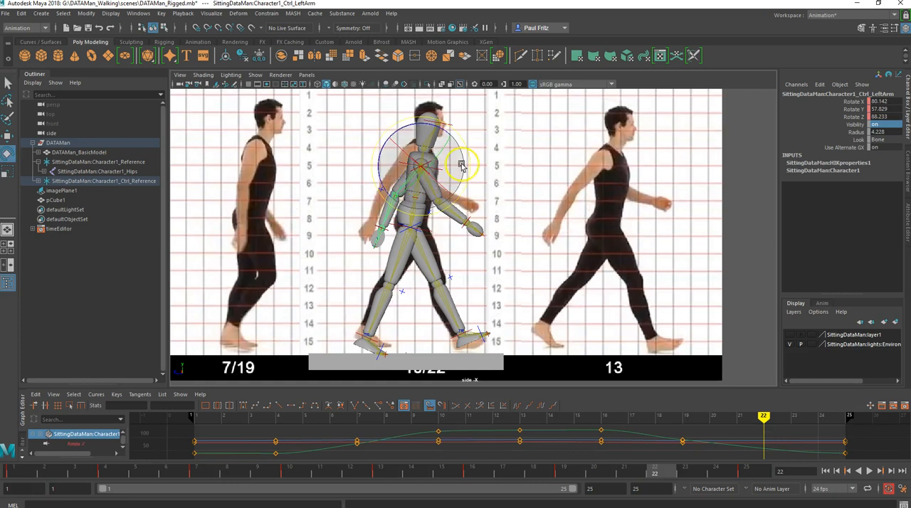
pyautogui.moveTo(471, 167); pyautogui.dragTo(469, 173)
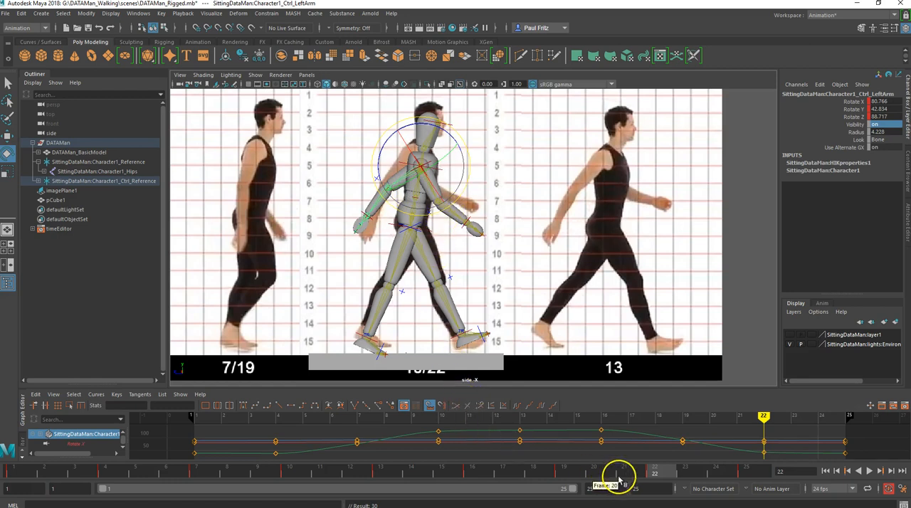
# - Scrub between frames 22 and 25 to compare the arm swing of the Peak Point and Contact poses
pyautogui.click(743, 472)
pyautogui.moveTo(743, 473); pyautogui.dragTo(656, 475)
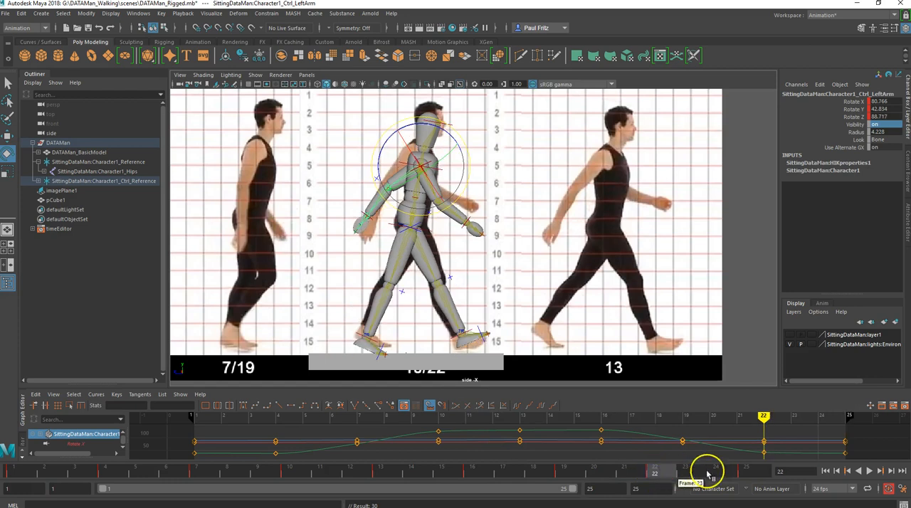
pyautogui.click(743, 472)
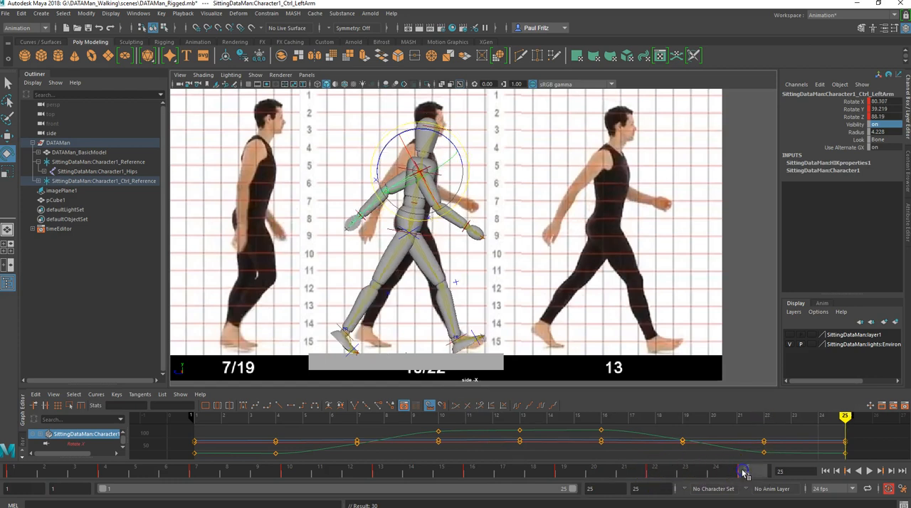
pyautogui.click(658, 472)
pyautogui.moveTo(633, 472)
pyautogui.mouseDown()
pyautogui.moveTo(657, 470)
pyautogui.moveTo(604, 476)
pyautogui.moveTo(748, 472)
pyautogui.moveTo(661, 472)
pyautogui.mouseUp()
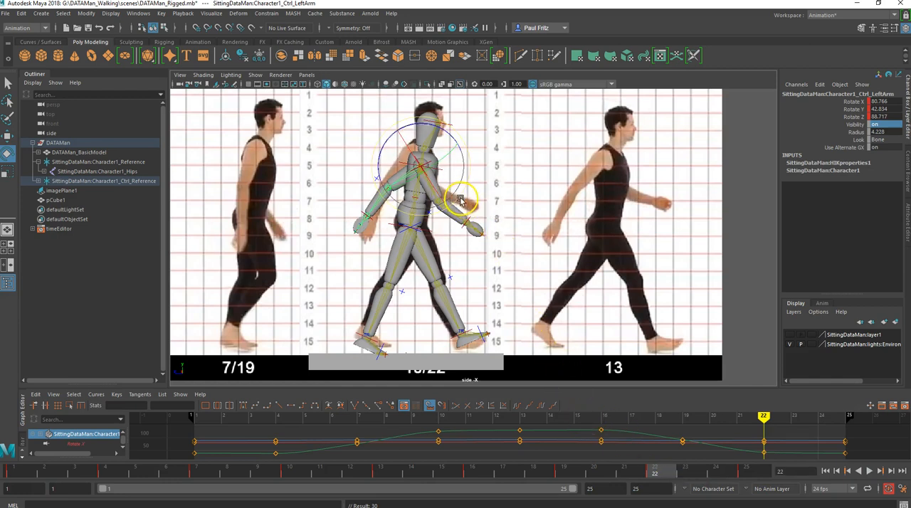
# - Bring both arm controls closer to the body at frame 22, rotating the left to about 57.8 and the right to about 69.1 in Rotate Y
pyautogui.moveTo(464, 198); pyautogui.dragTo(466, 195)
pyautogui.press('s')
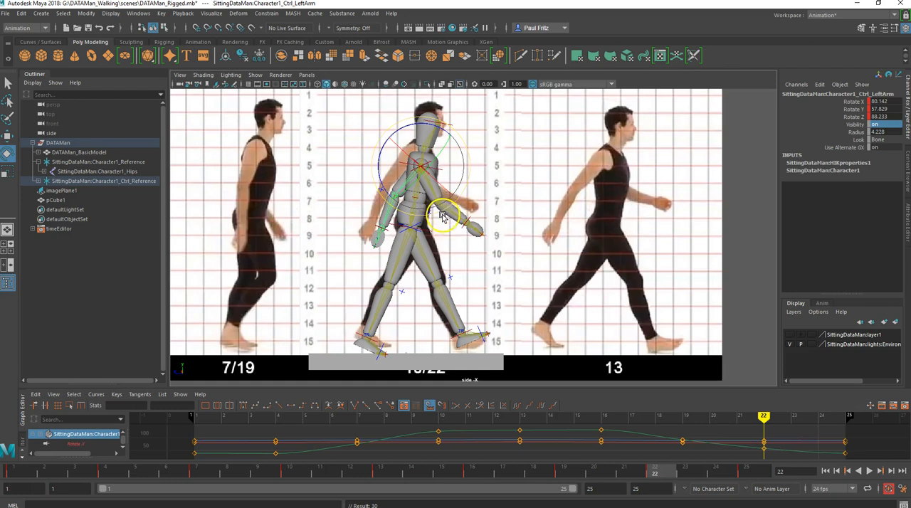
pyautogui.press('q')
pyautogui.click(434, 189)
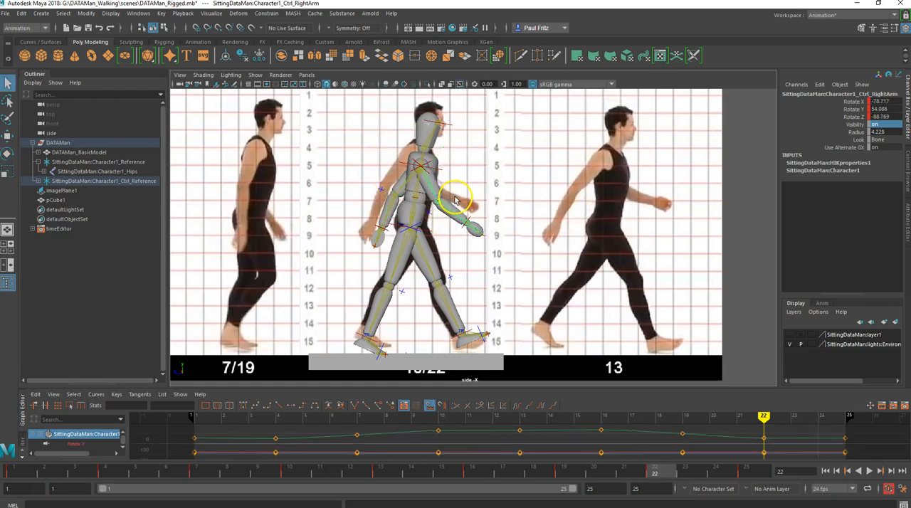
pyautogui.press('e')
pyautogui.moveTo(463, 197); pyautogui.dragTo(461, 199)
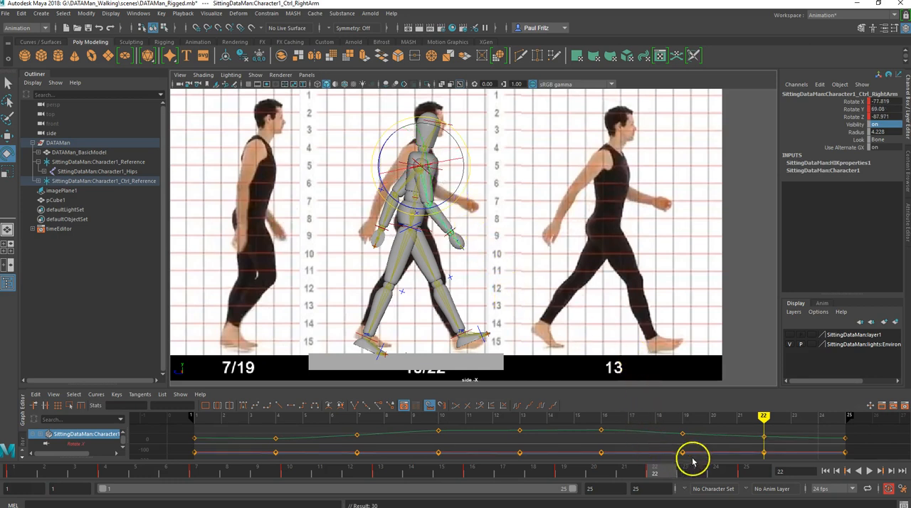
# - Flip between frames 22 and 25 to check the adjusted Peak Point arms against the final Contact pose
pyautogui.click(745, 473)
pyautogui.moveTo(671, 480); pyautogui.dragTo(658, 478)
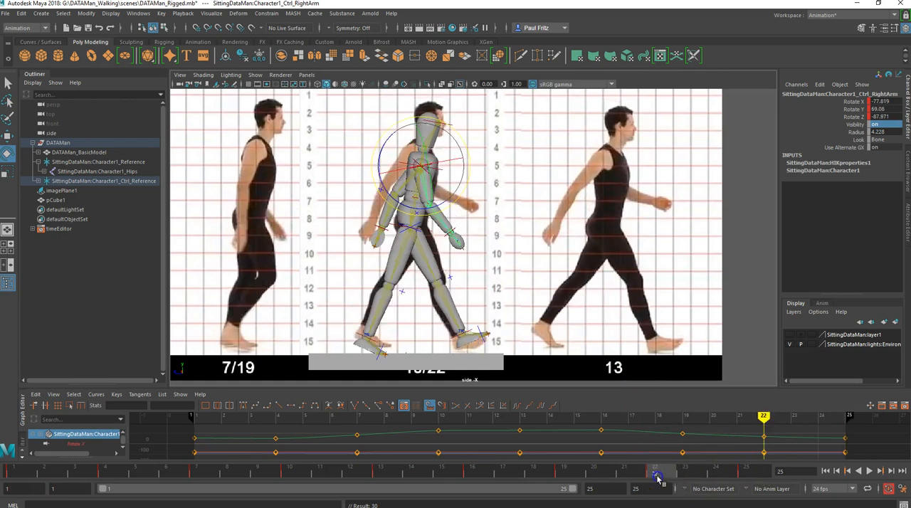
pyautogui.click(745, 473)
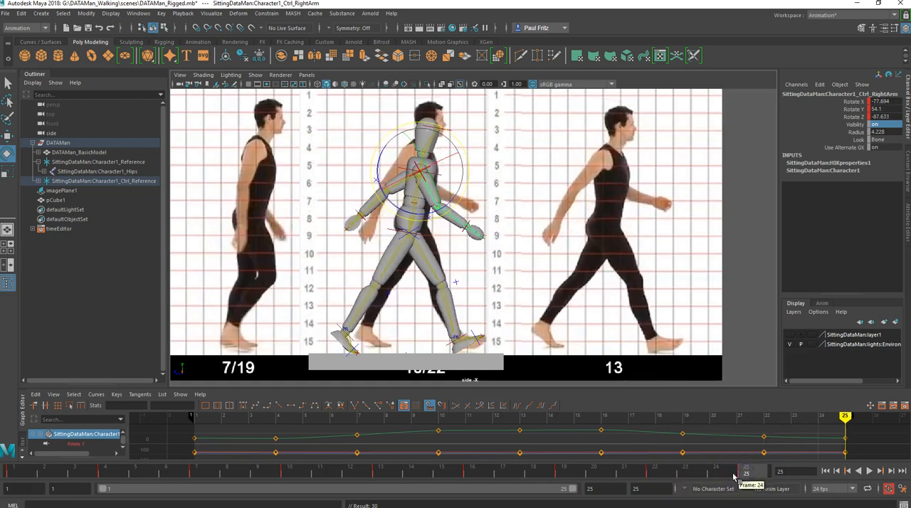
pyautogui.moveTo(669, 477); pyautogui.dragTo(660, 476)
pyautogui.click(744, 473)
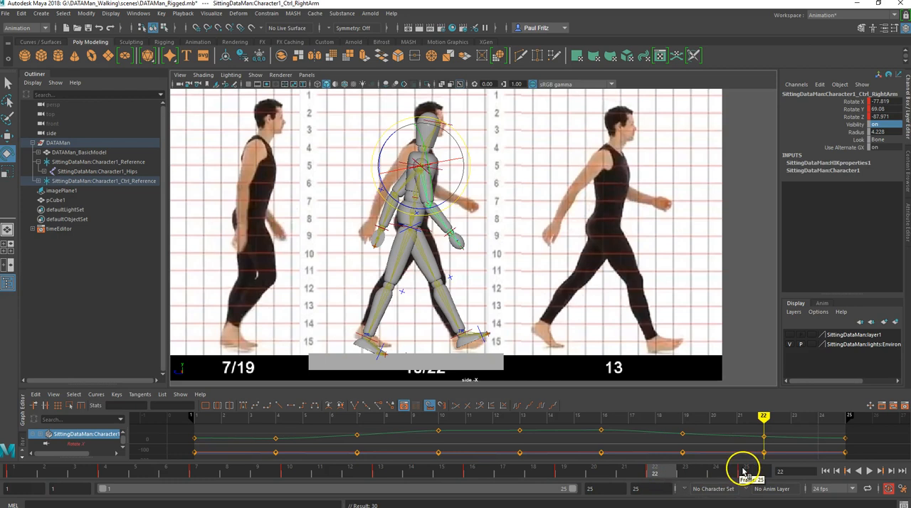
pyautogui.click(674, 477)
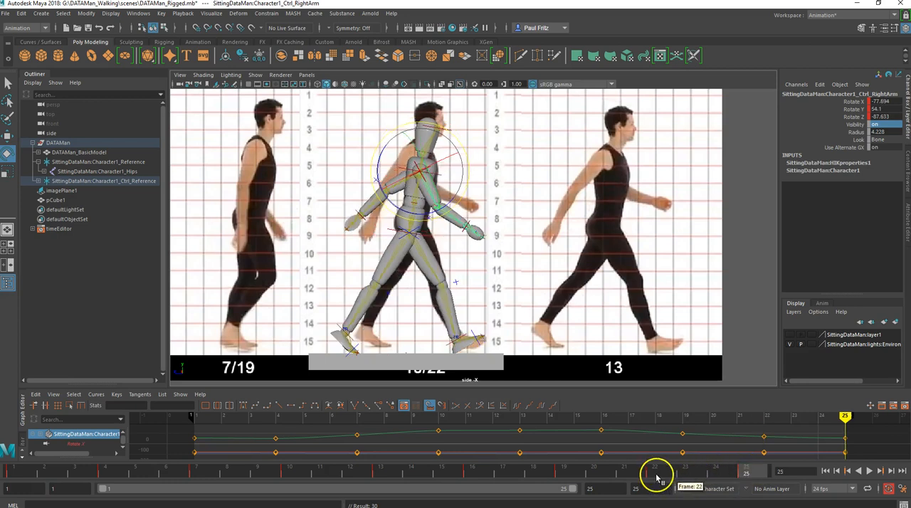
pyautogui.click(656, 477)
pyautogui.click(630, 455)
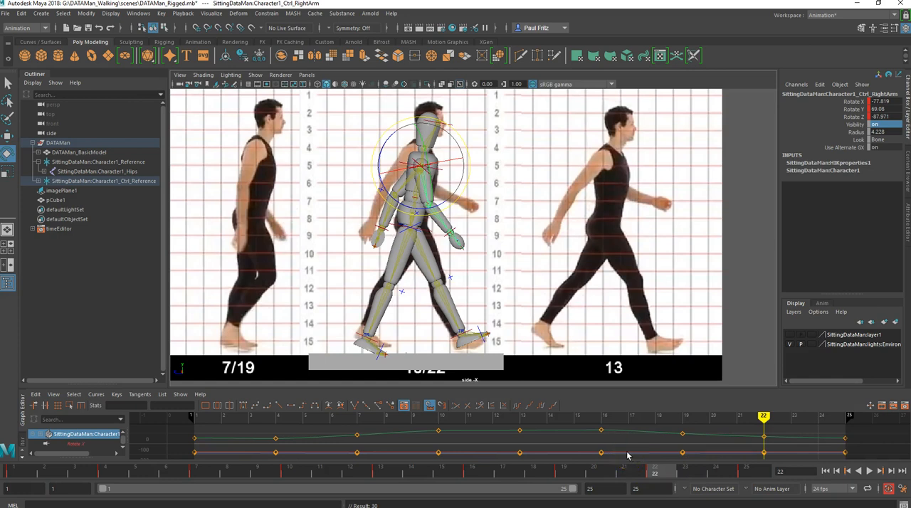
# - Play the walk cycle and examine it in the perspective view from the front and side against the reference poses
pyautogui.click(869, 471)
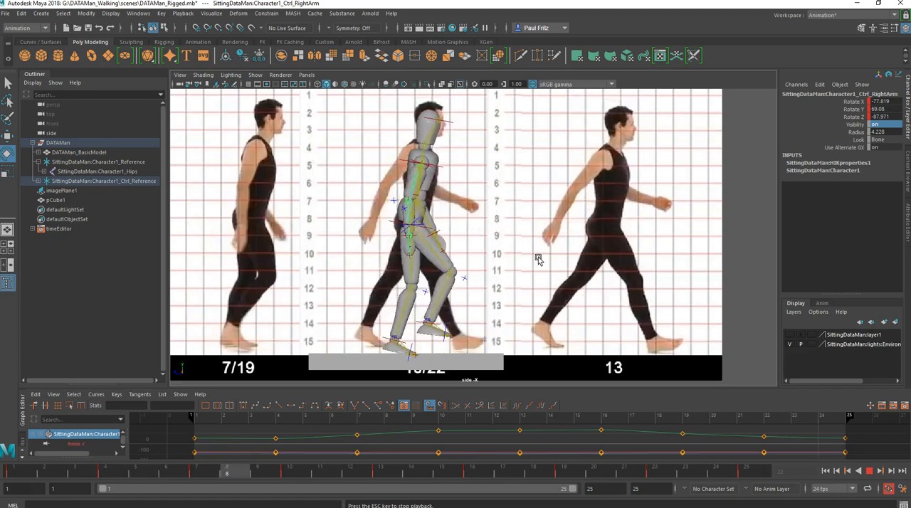
pyautogui.press('space')
pyautogui.press('space')
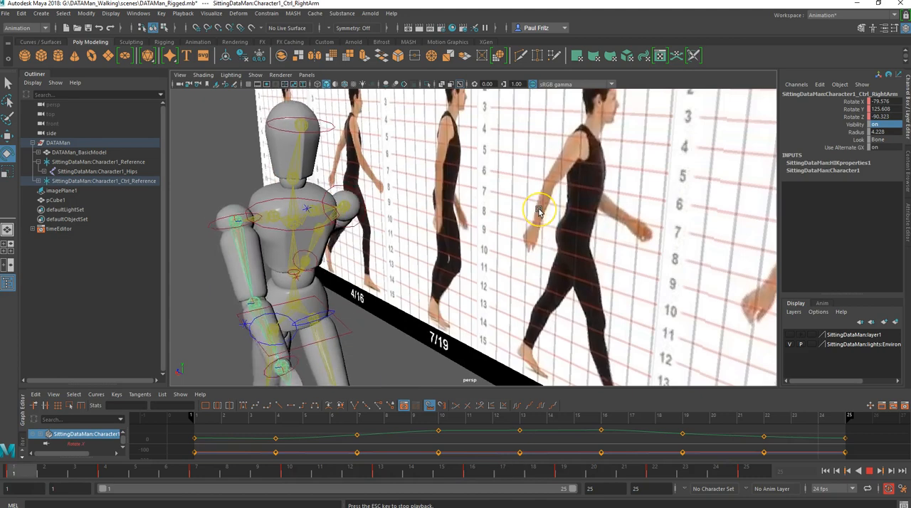
pyautogui.scroll(-3, 491, 240)
pyautogui.scroll(-3, 487, 242)
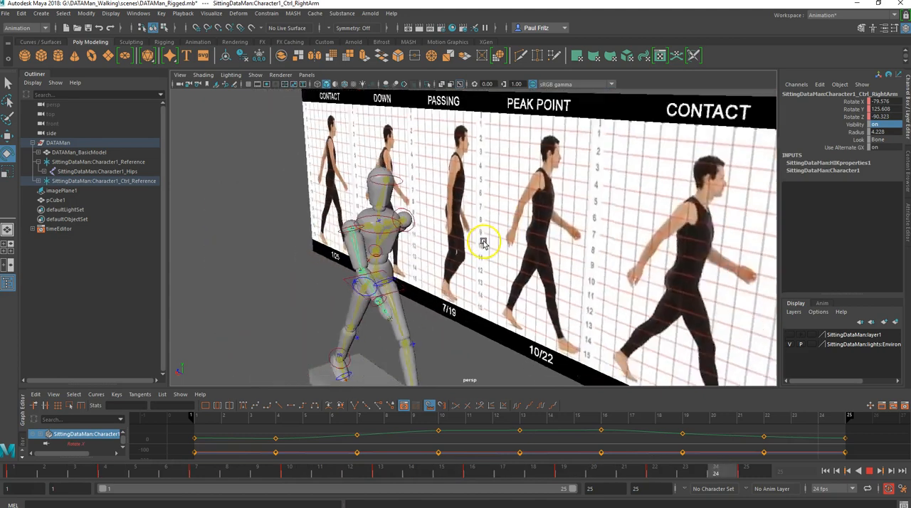
pyautogui.keyDown('alt'); pyautogui.moveTo(461, 261); pyautogui.dragTo(419, 254); pyautogui.keyUp('alt')
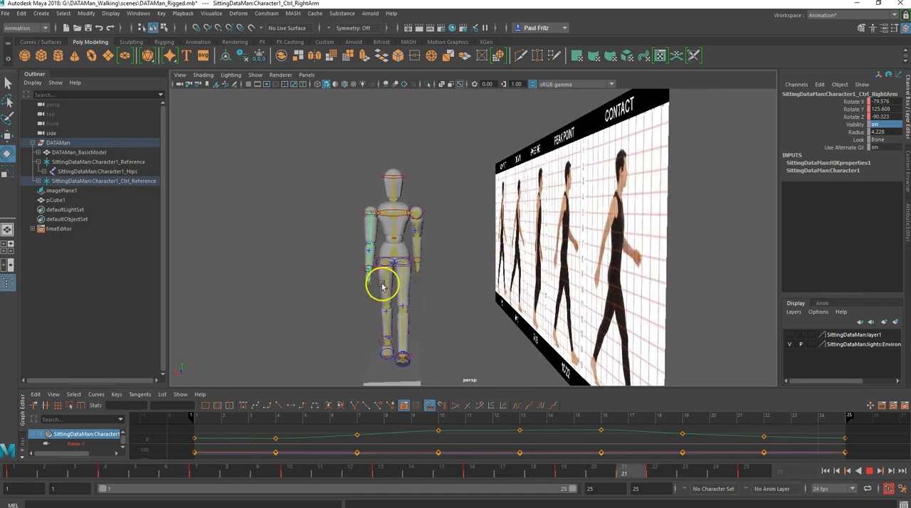
pyautogui.keyDown('alt'); pyautogui.moveTo(459, 287); pyautogui.dragTo(503, 232, button='middle'); pyautogui.keyUp('alt')
pyautogui.moveTo(486, 246)
pyautogui.keyDown('alt'); pyautogui.mouseDown()
pyautogui.moveTo(521, 234)
pyautogui.moveTo(472, 249)
pyautogui.moveTo(550, 235)
pyautogui.moveTo(610, 270)
pyautogui.moveTo(657, 266)
pyautogui.moveTo(573, 266)
pyautogui.moveTo(593, 278)
pyautogui.moveTo(605, 264)
pyautogui.moveTo(479, 247)
pyautogui.mouseUp(); pyautogui.keyUp('alt')
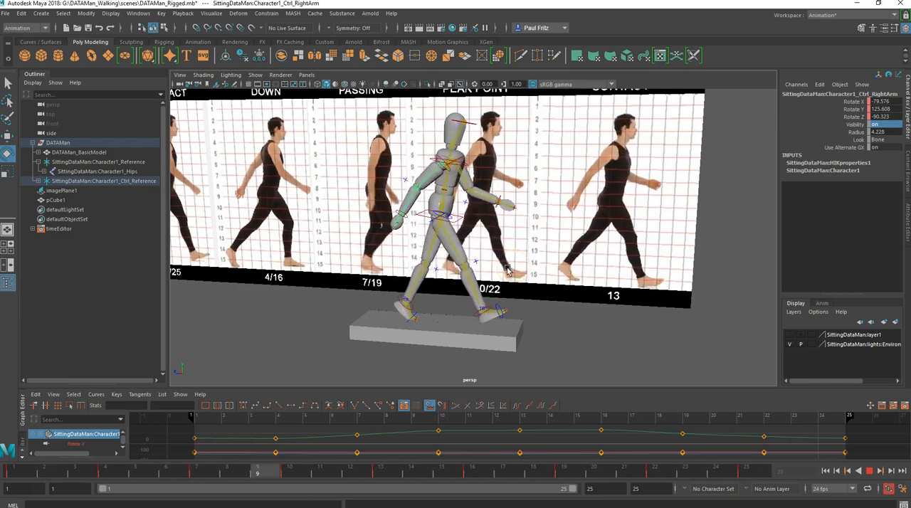
pyautogui.keyDown('alt'); pyautogui.moveTo(503, 305); pyautogui.dragTo(458, 294); pyautogui.keyUp('alt')
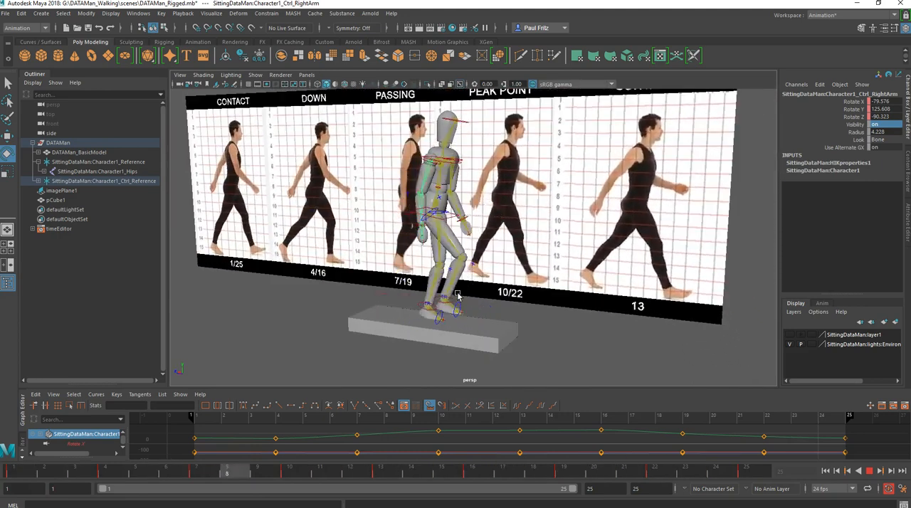